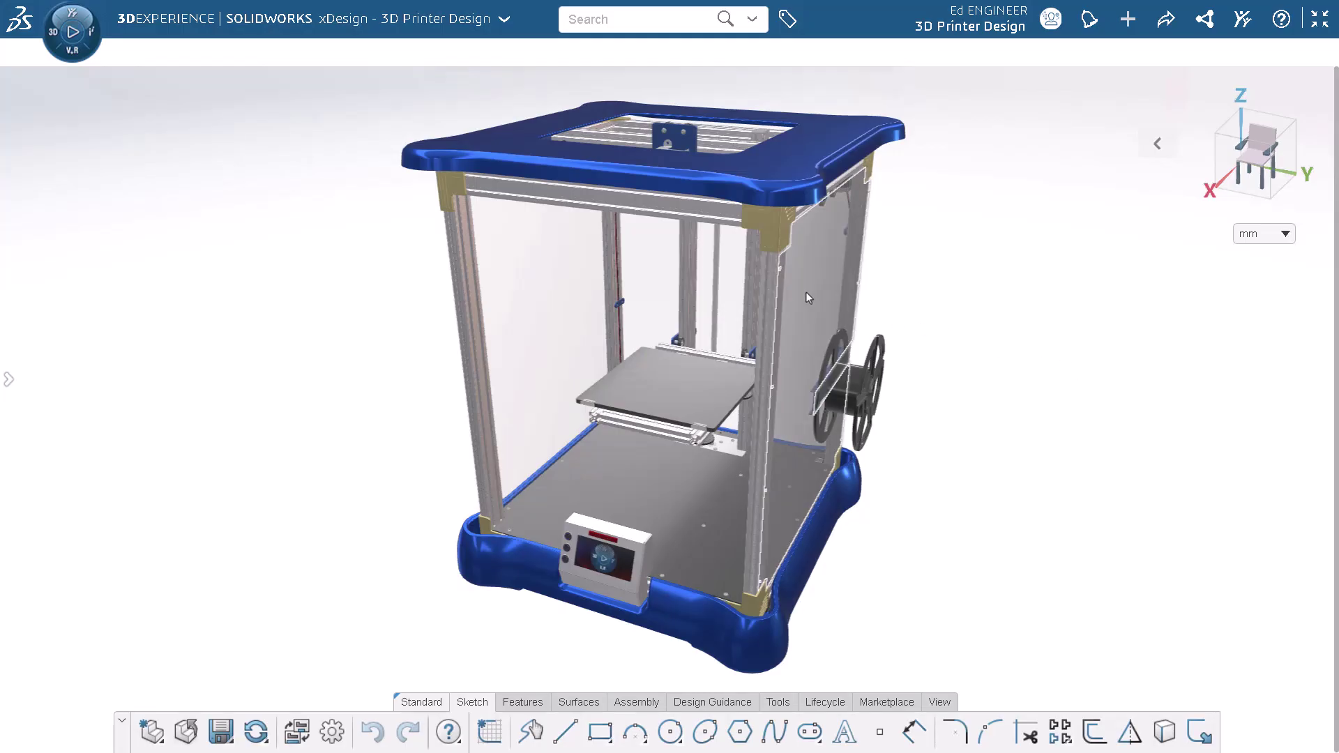
Edit the spool holder's Sketch.1, dragging the rectangle's left edge out to the far frame rail
{"action": "left_click", "coordinate": [807, 297]}
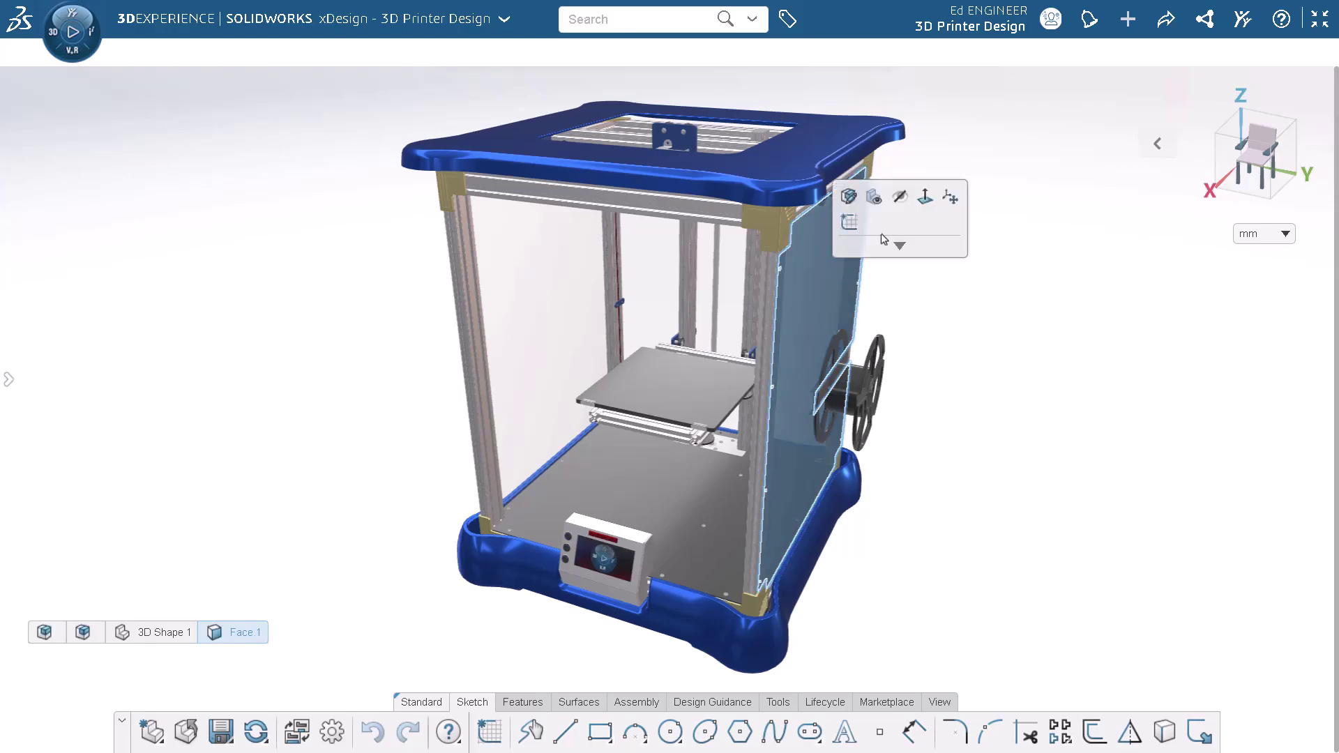
{"action": "left_click", "coordinate": [923, 206]}
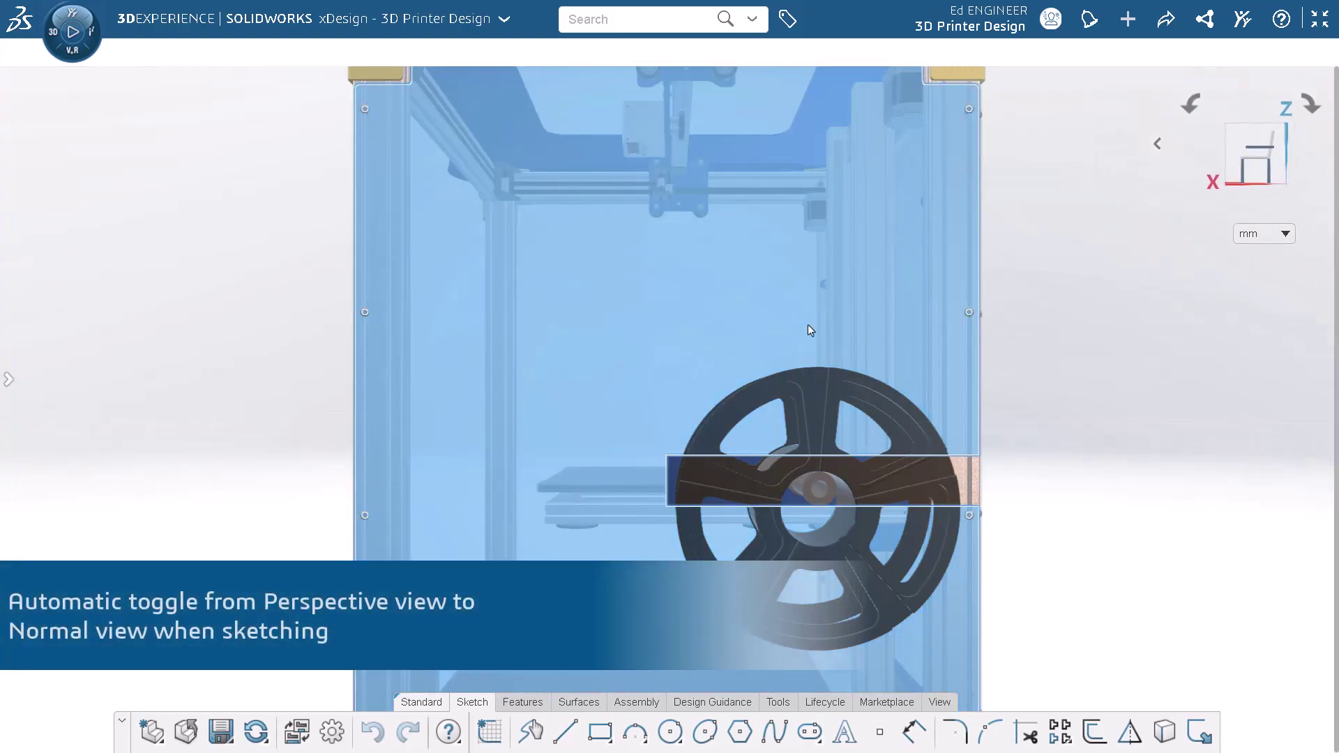
{"action": "left_click", "coordinate": [803, 481]}
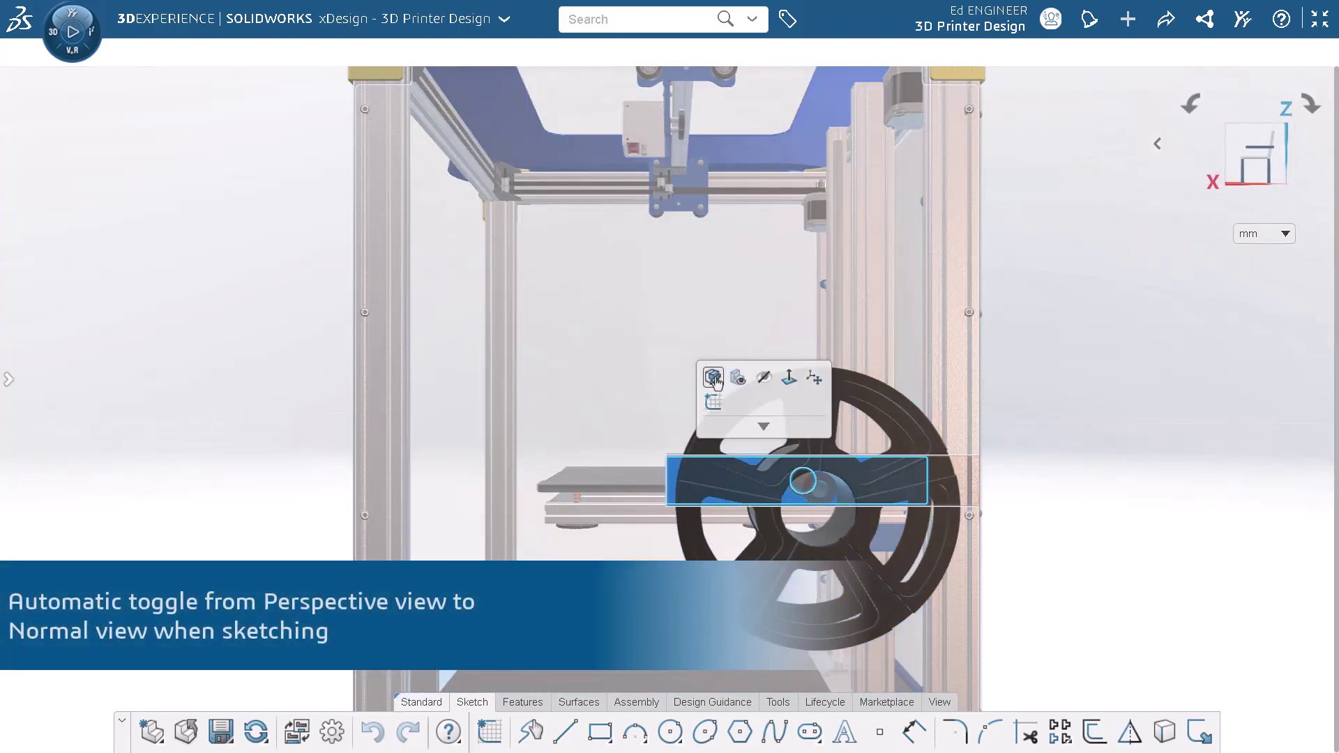
{"action": "left_click", "coordinate": [713, 378]}
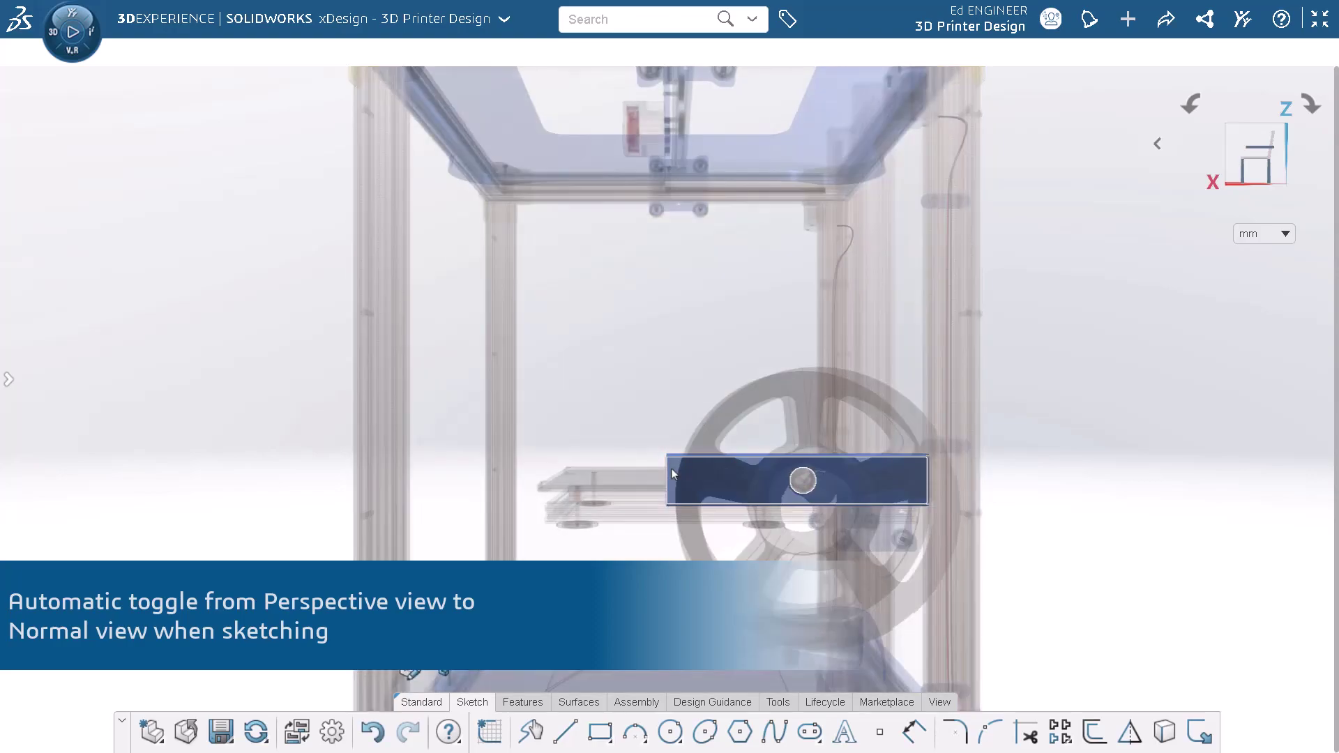
{"action": "left_click", "coordinate": [210, 660]}
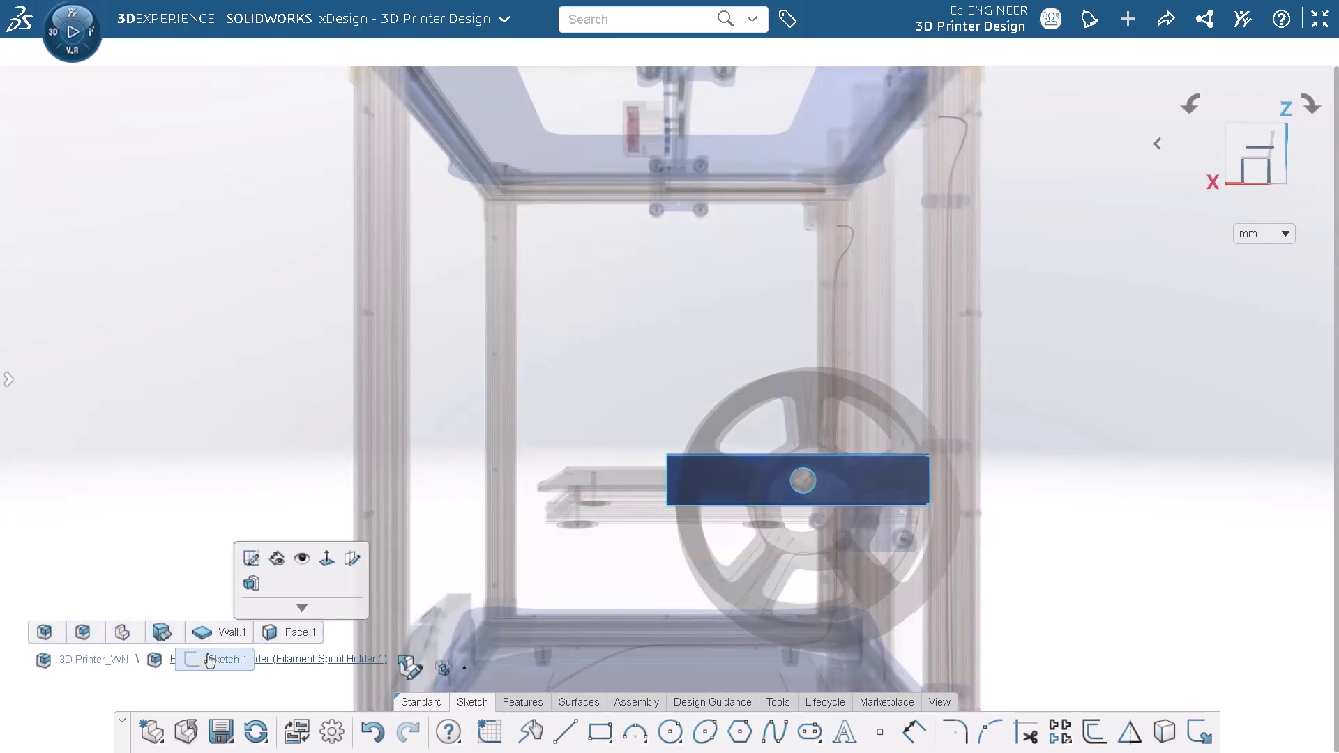
{"action": "left_click", "coordinate": [251, 560]}
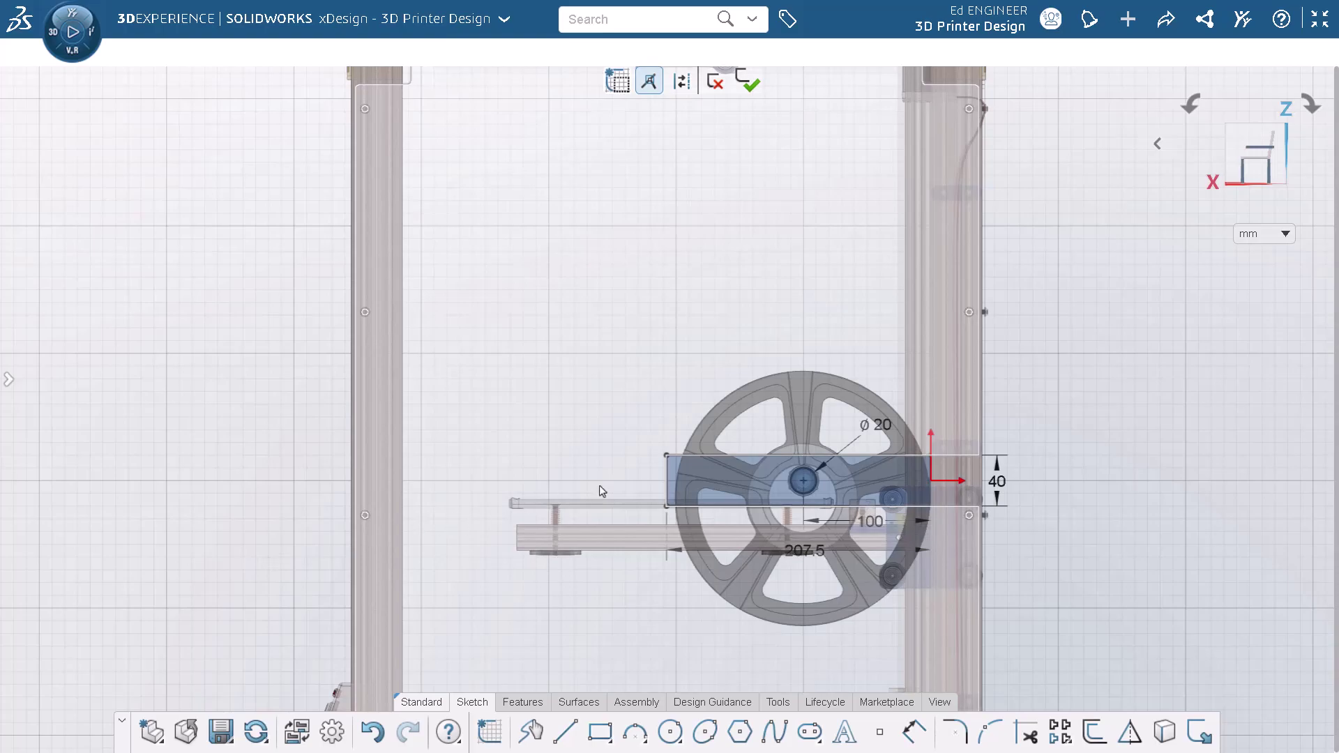
{"action": "left_click", "coordinate": [667, 478]}
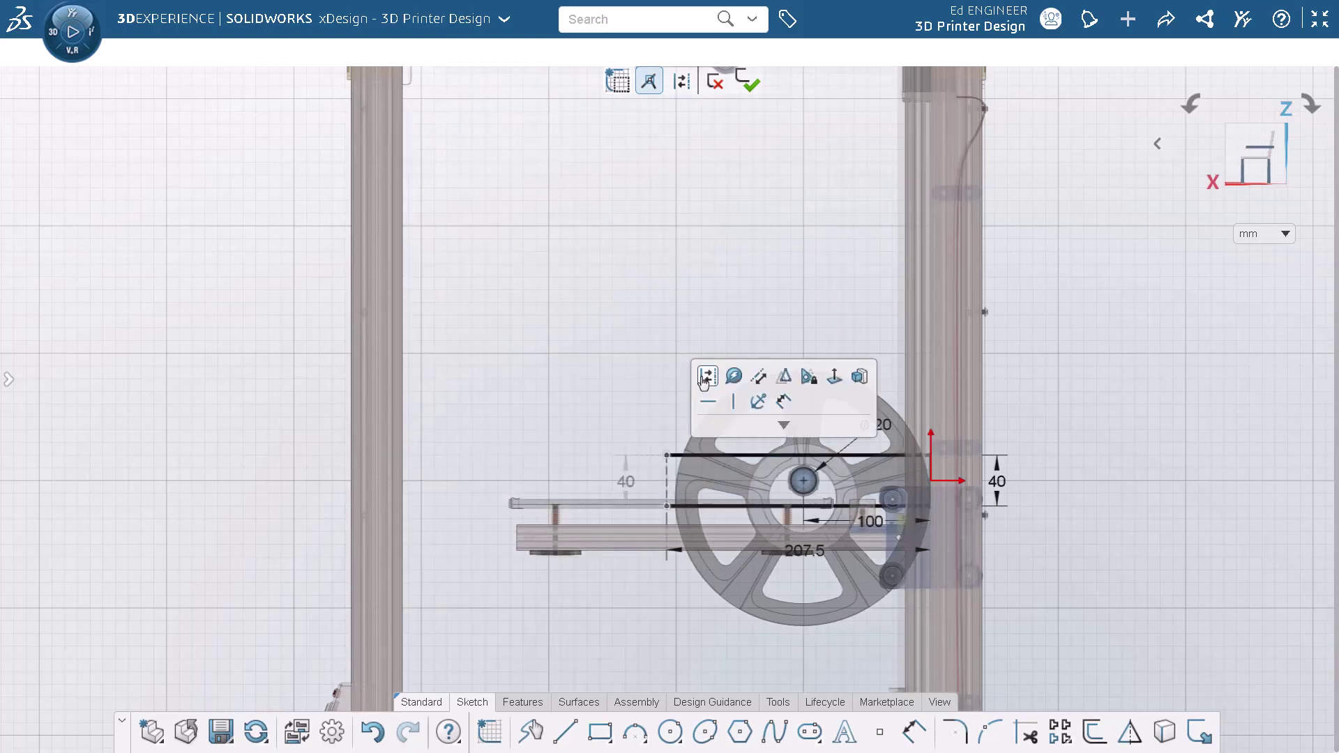
{"action": "left_click", "coordinate": [705, 378]}
{"action": "left_click", "coordinate": [1040, 414]}
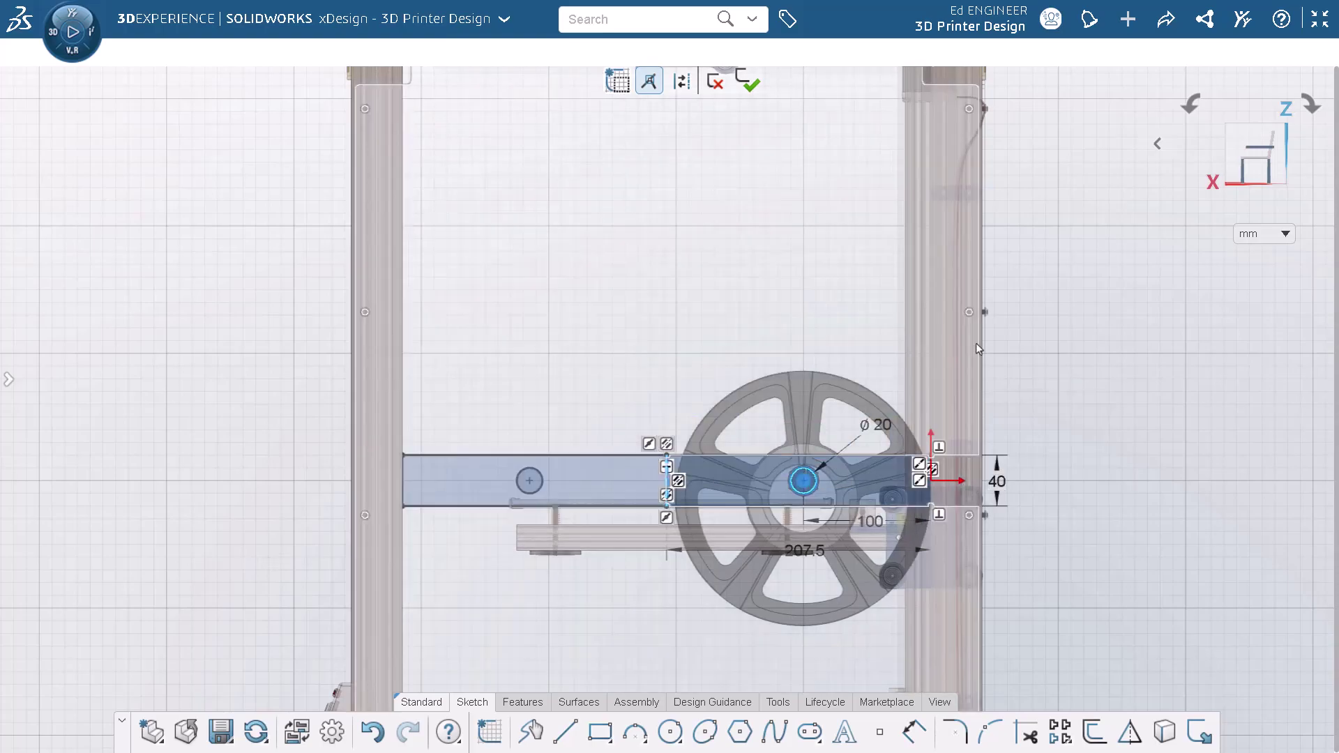
{"action": "left_click", "coordinate": [750, 83]}
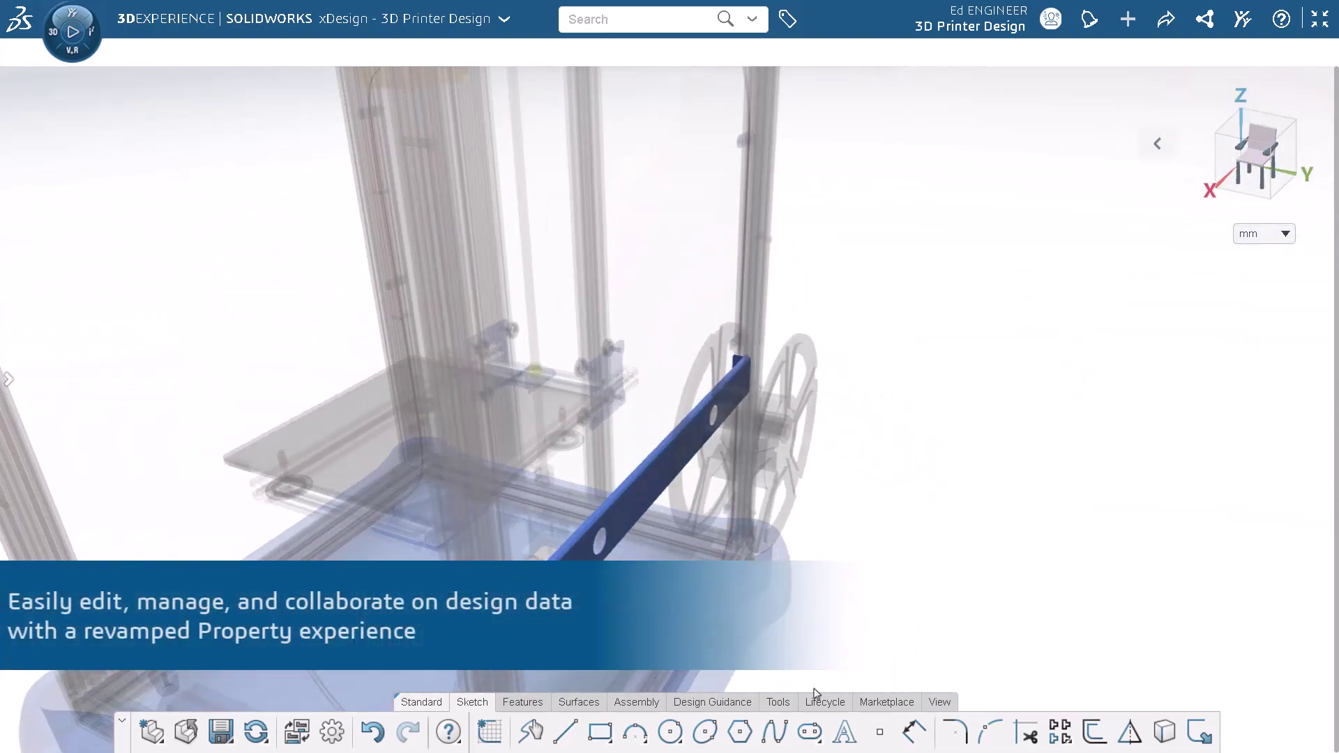
Retitle the spool holder to Filament Spool Holder_For_2_Spools in its properties and save
{"action": "left_click", "coordinate": [813, 702]}
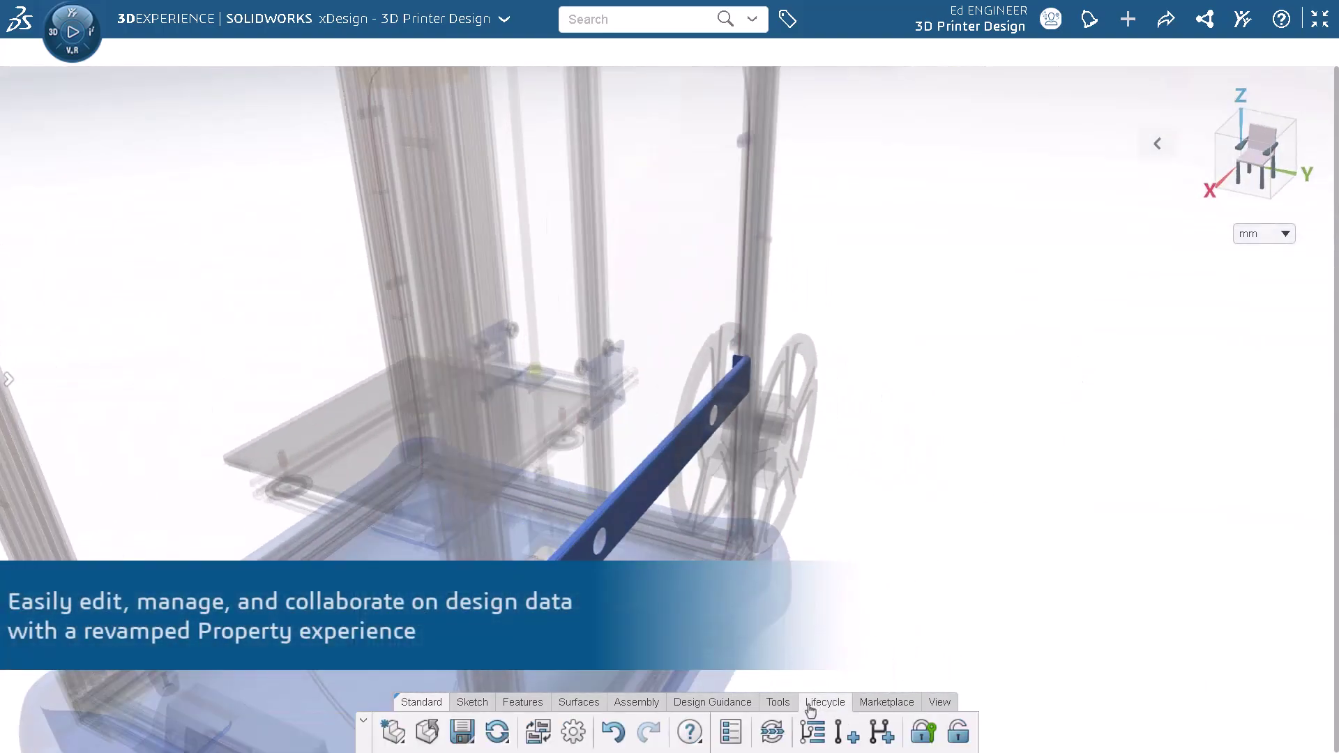
{"action": "left_click", "coordinate": [732, 734]}
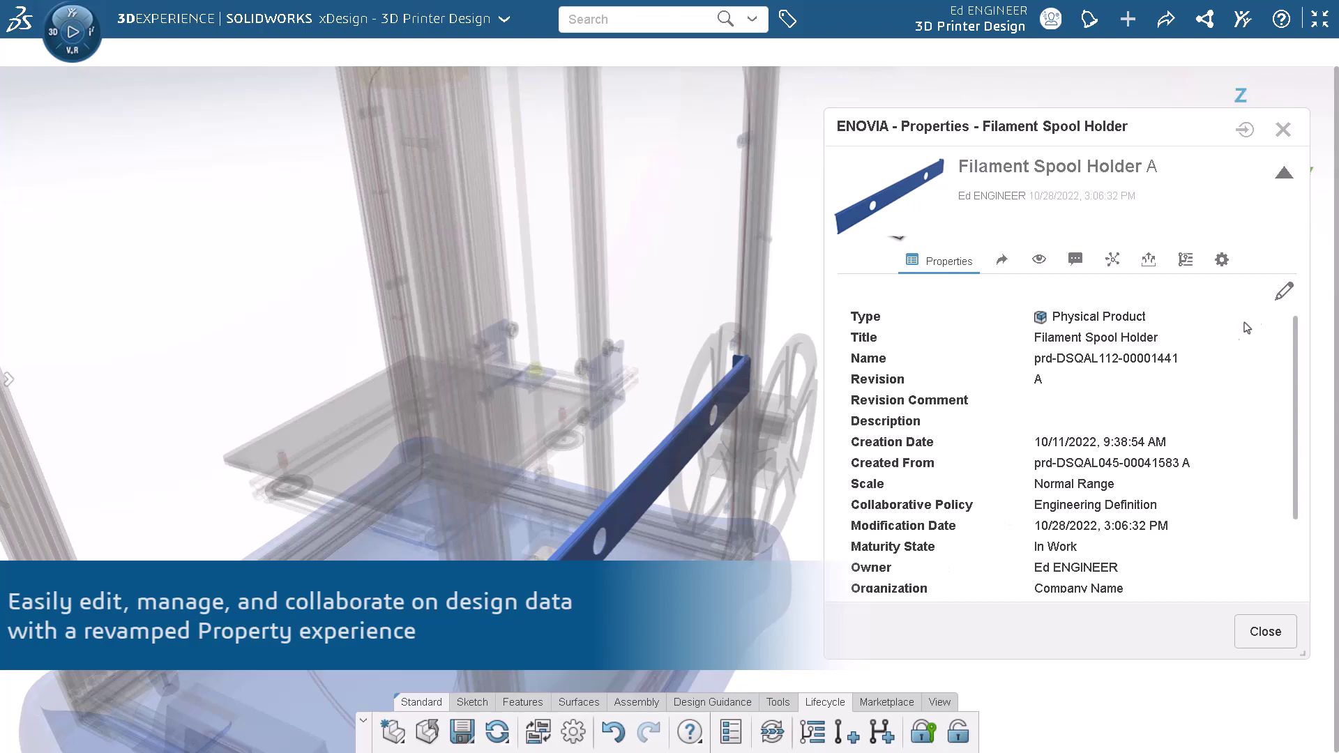
{"action": "left_click", "coordinate": [1284, 291]}
{"action": "left_click", "coordinate": [1219, 341]}
{"action": "type", "text": "_For"}
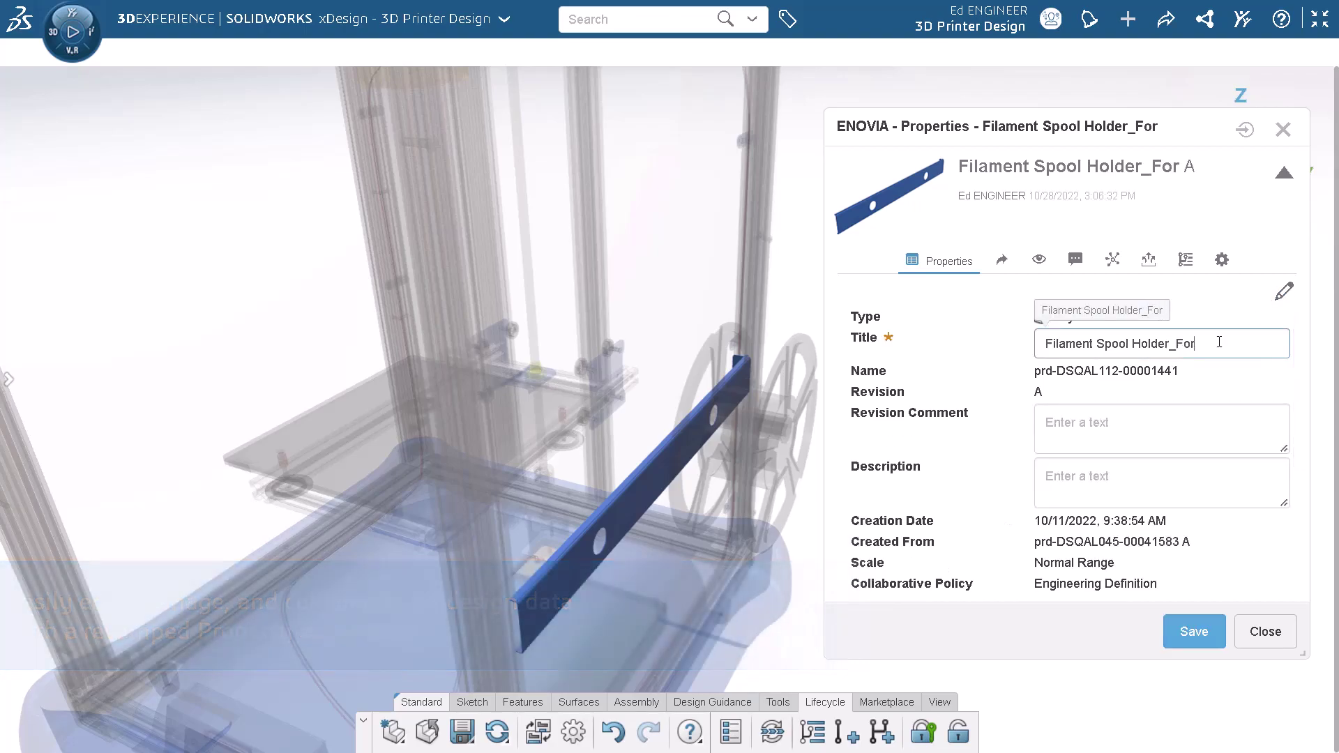
{"action": "type", "text": "_2_Spools"}
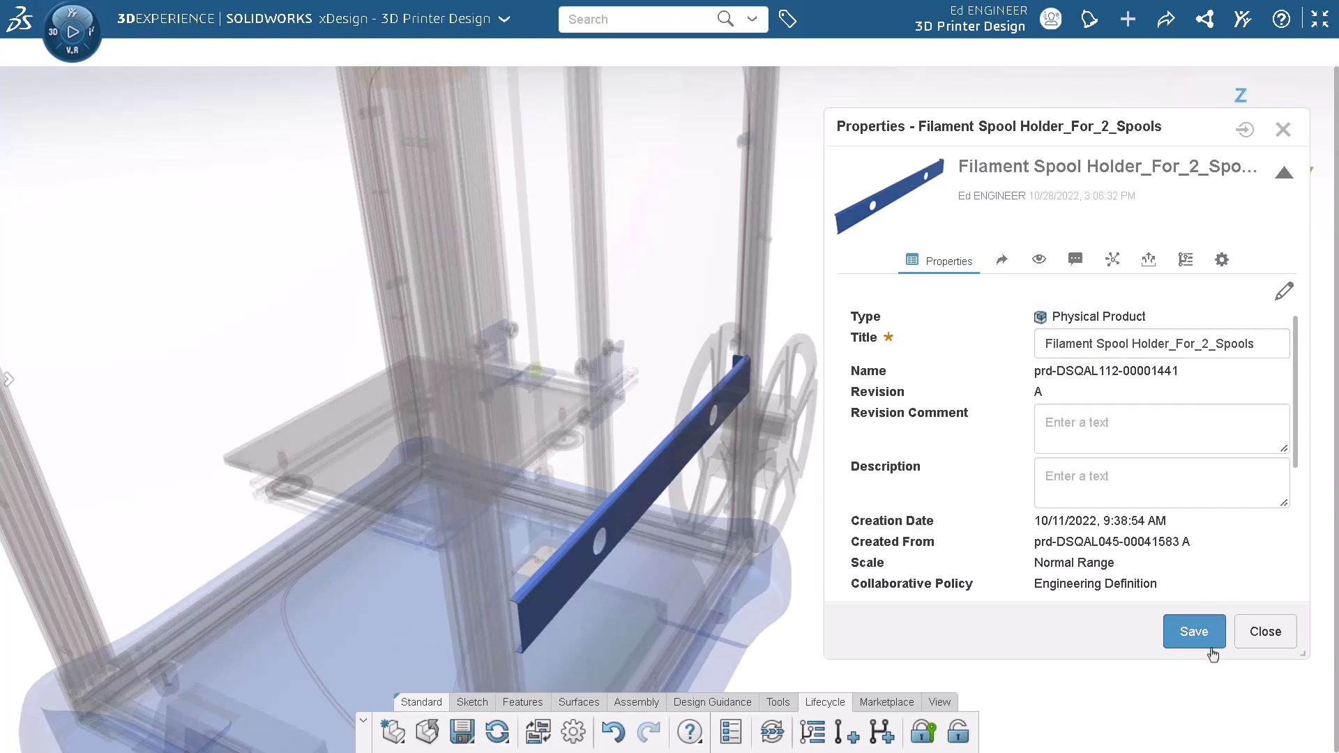
{"action": "left_click", "coordinate": [1194, 631]}
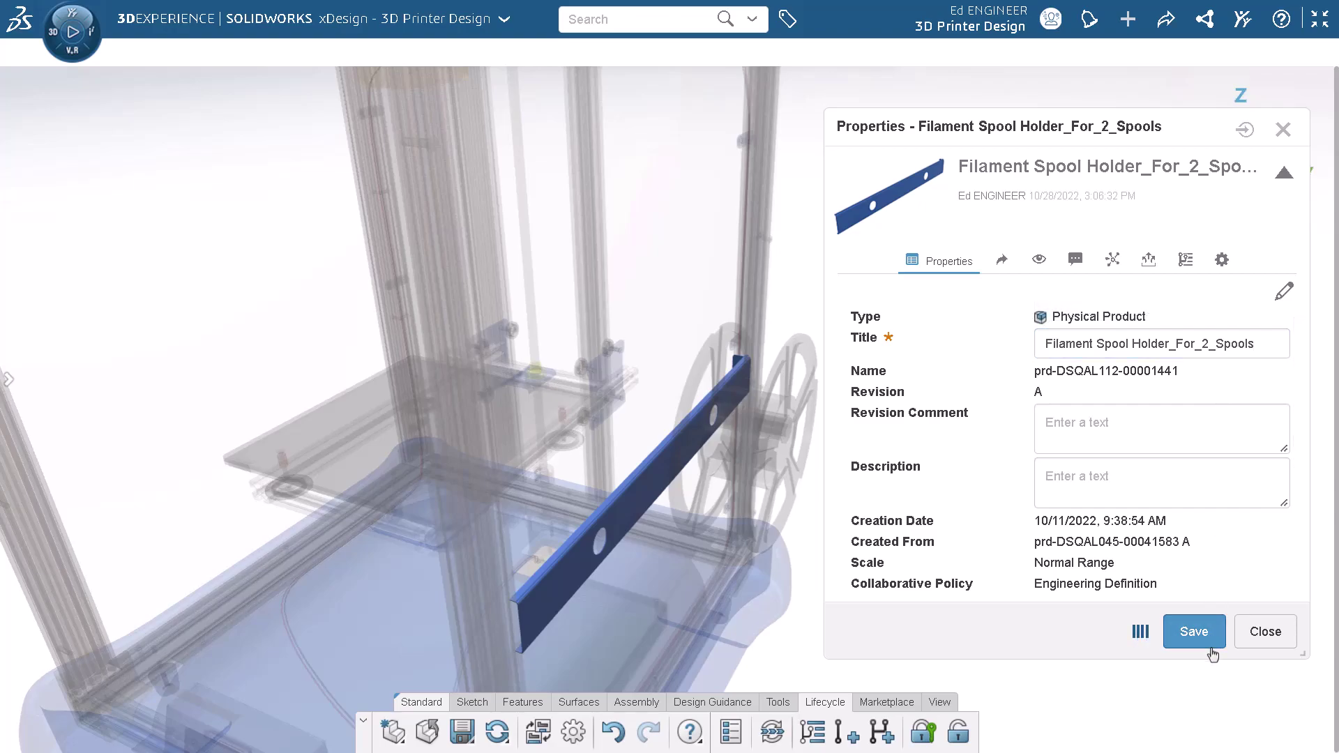
Post a 'Done!' reply to the open review comment and close the properties panel
{"action": "left_click", "coordinate": [1075, 261]}
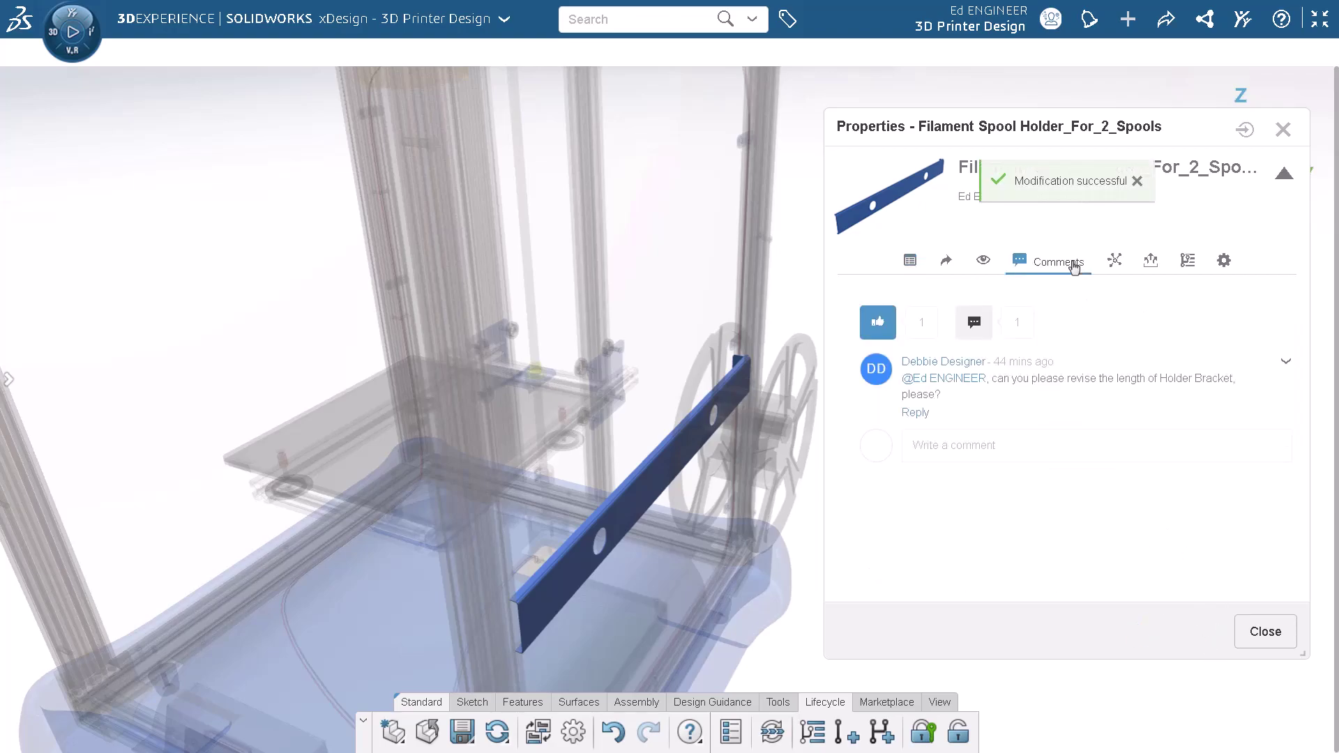
{"action": "left_click", "coordinate": [1003, 450]}
{"action": "type", "text": "one!"}
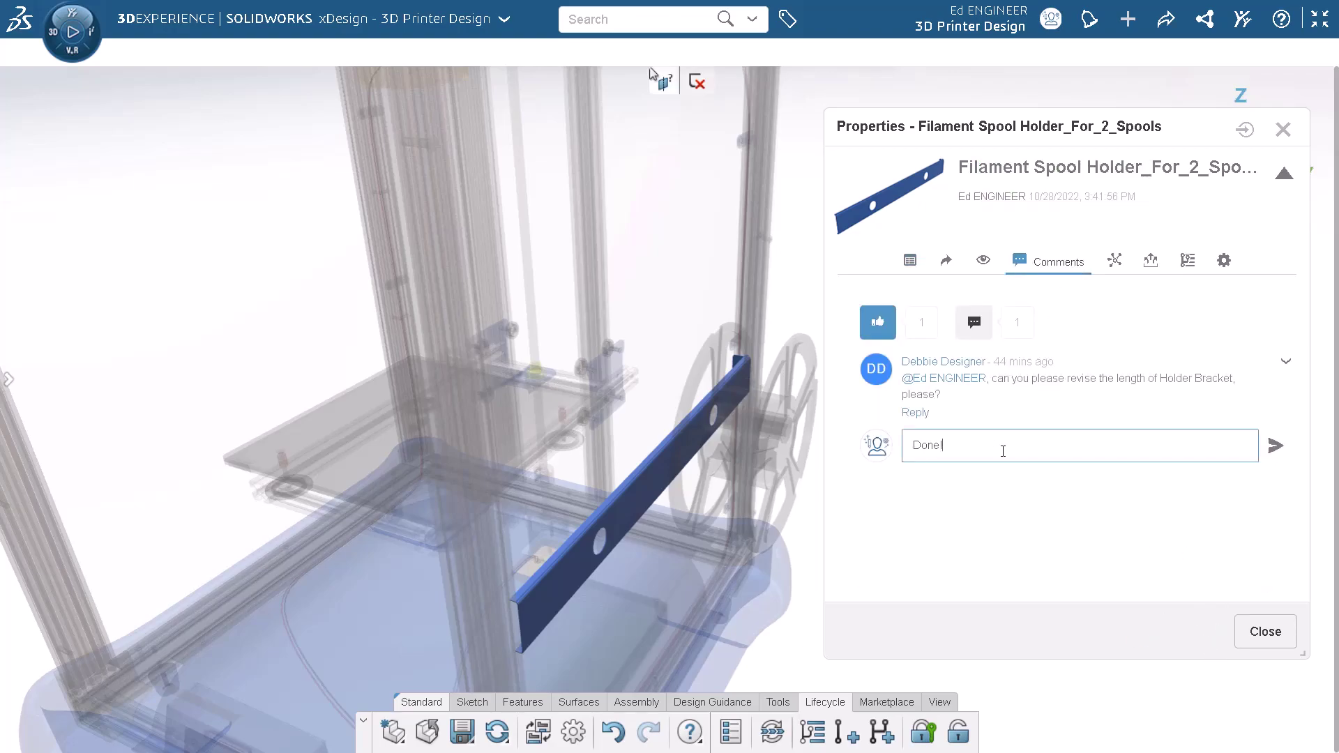
{"action": "left_click", "coordinate": [1281, 447]}
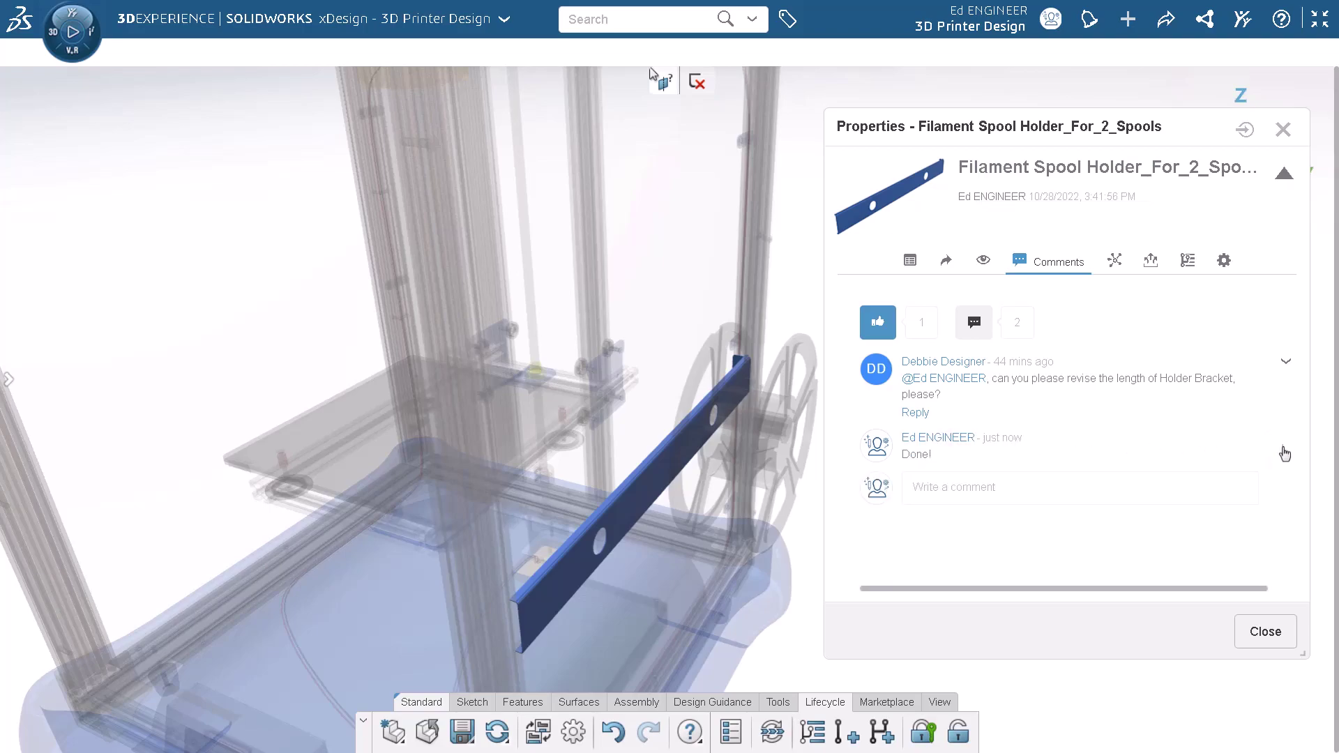
{"action": "left_click", "coordinate": [1265, 632]}
Save the design, then as the collaborator check notifications and Update All components
{"action": "left_click", "coordinate": [463, 745]}
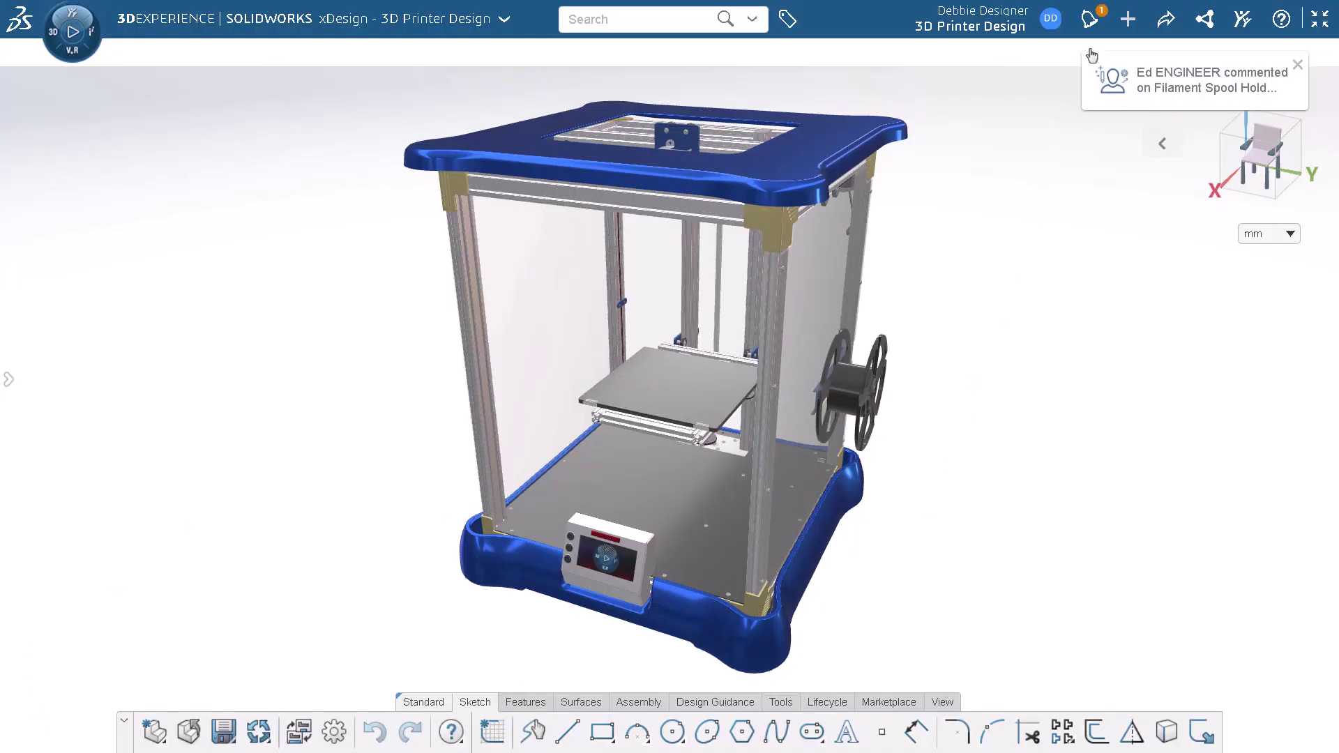
{"action": "left_click", "coordinate": [1099, 24]}
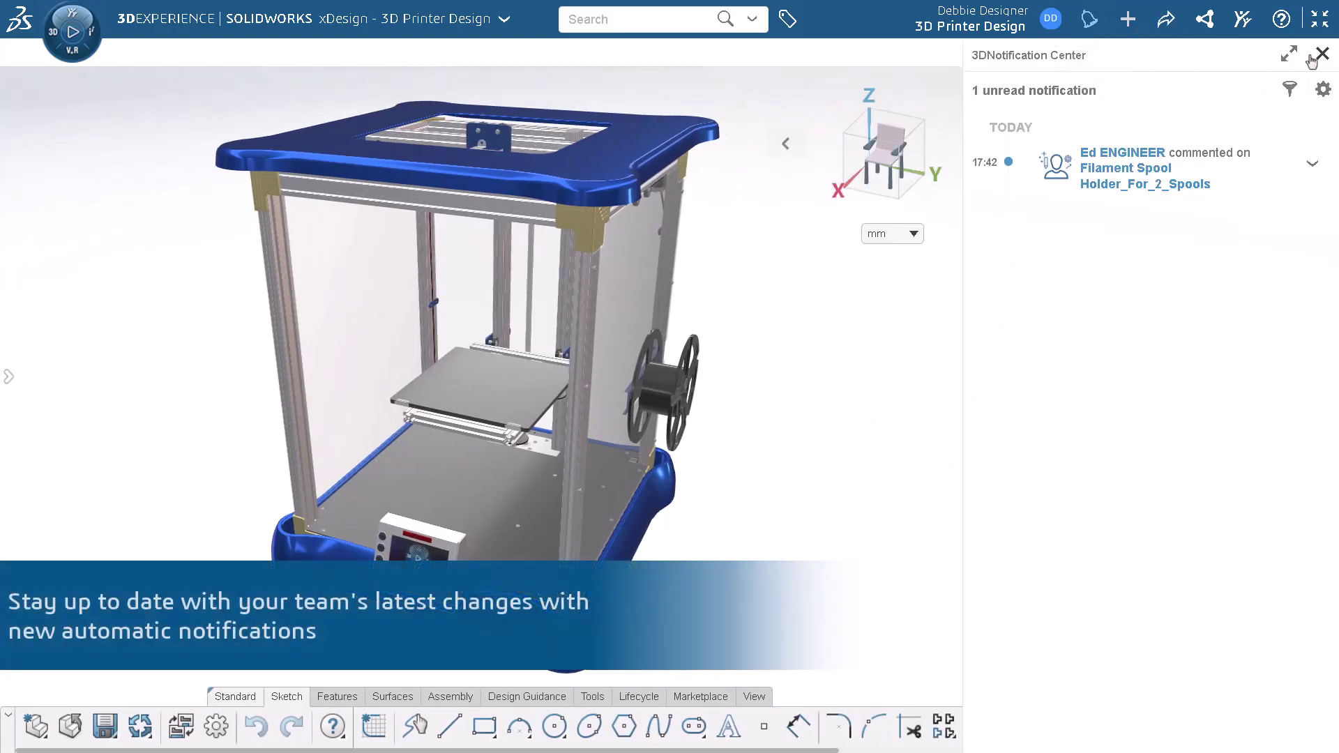
{"action": "left_click", "coordinate": [1320, 59]}
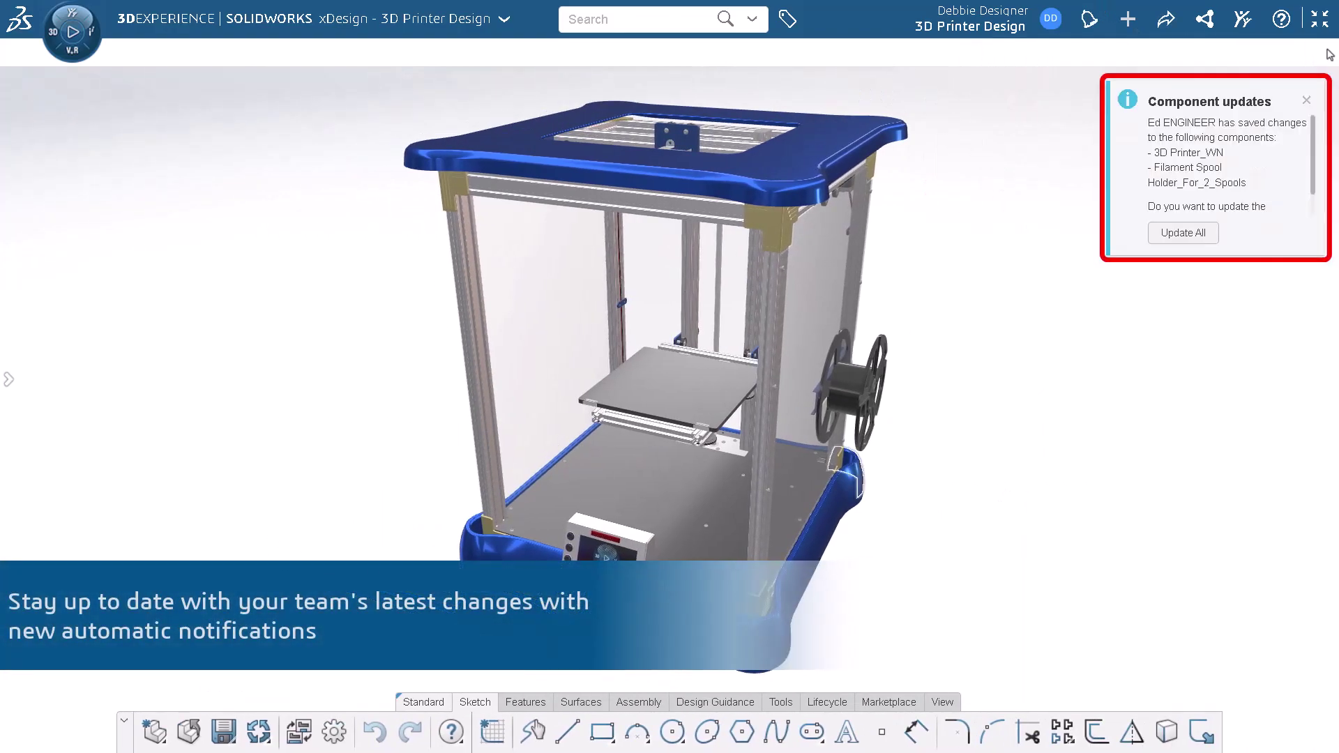
{"action": "left_click", "coordinate": [1184, 235]}
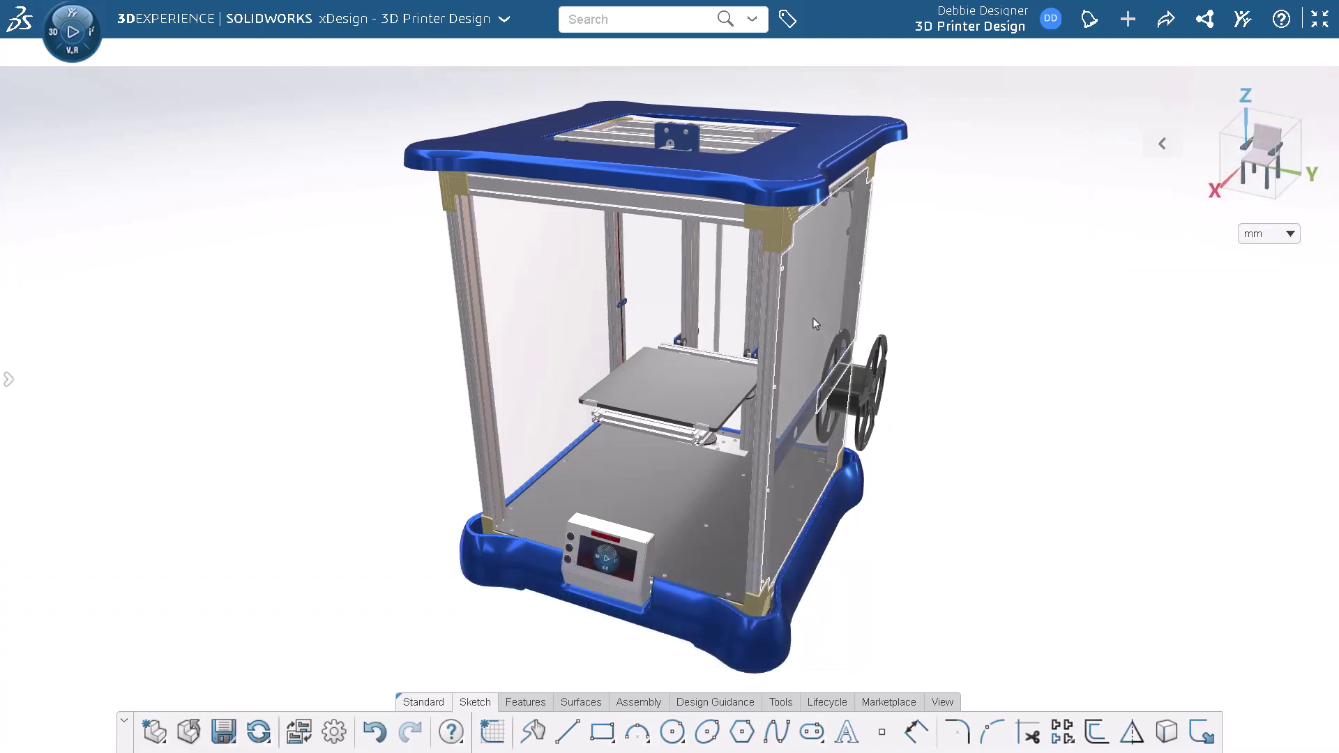
Open the spool holder cut's Sketch.4 and edit its 247.5 width dimension
{"action": "left_click", "coordinate": [814, 317]}
{"action": "left_click", "coordinate": [935, 222]}
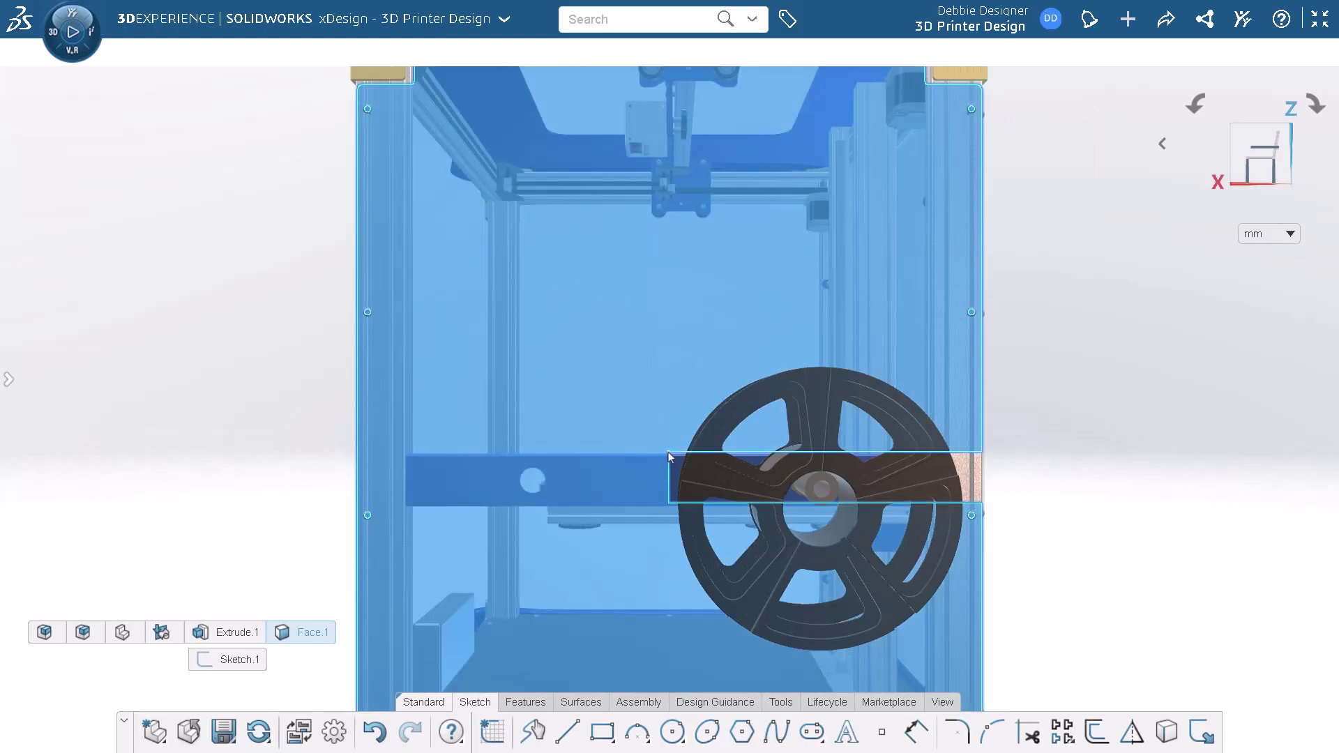
{"action": "left_click", "coordinate": [668, 451]}
{"action": "left_click", "coordinate": [269, 663]}
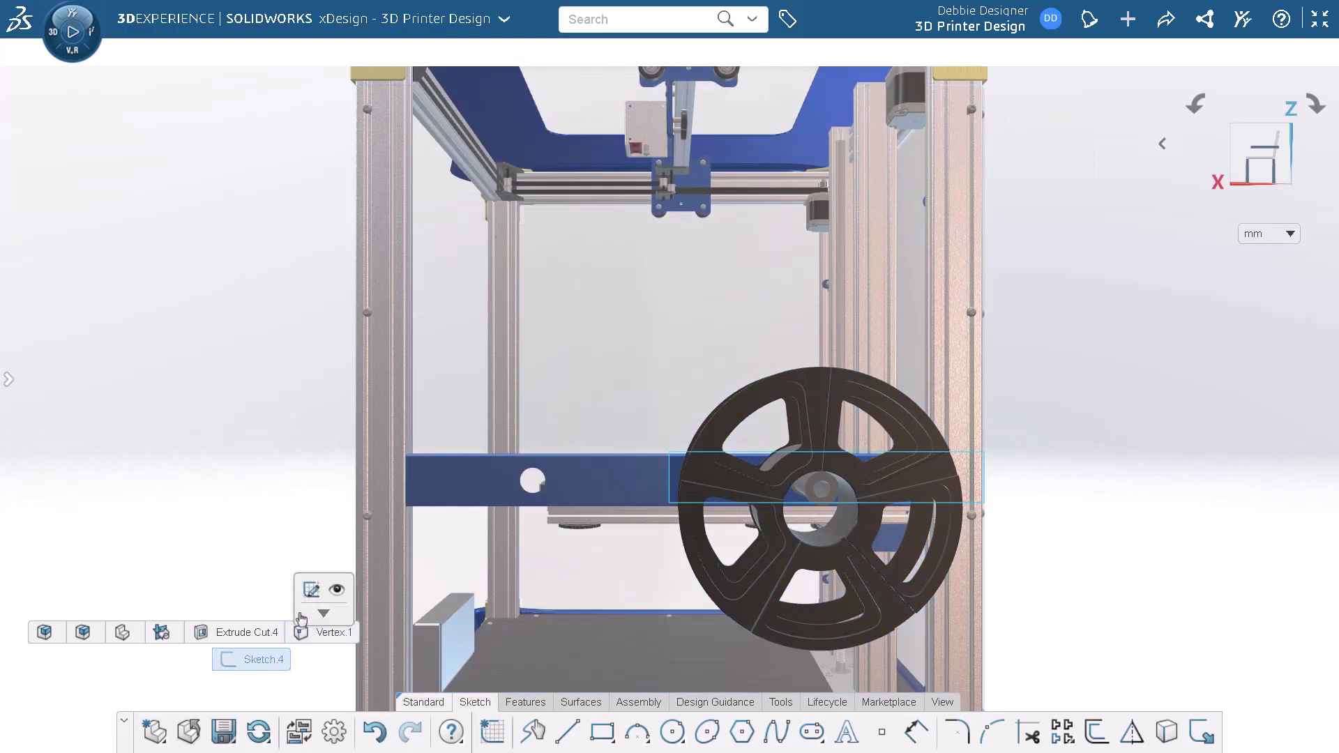
{"action": "left_click", "coordinate": [310, 593]}
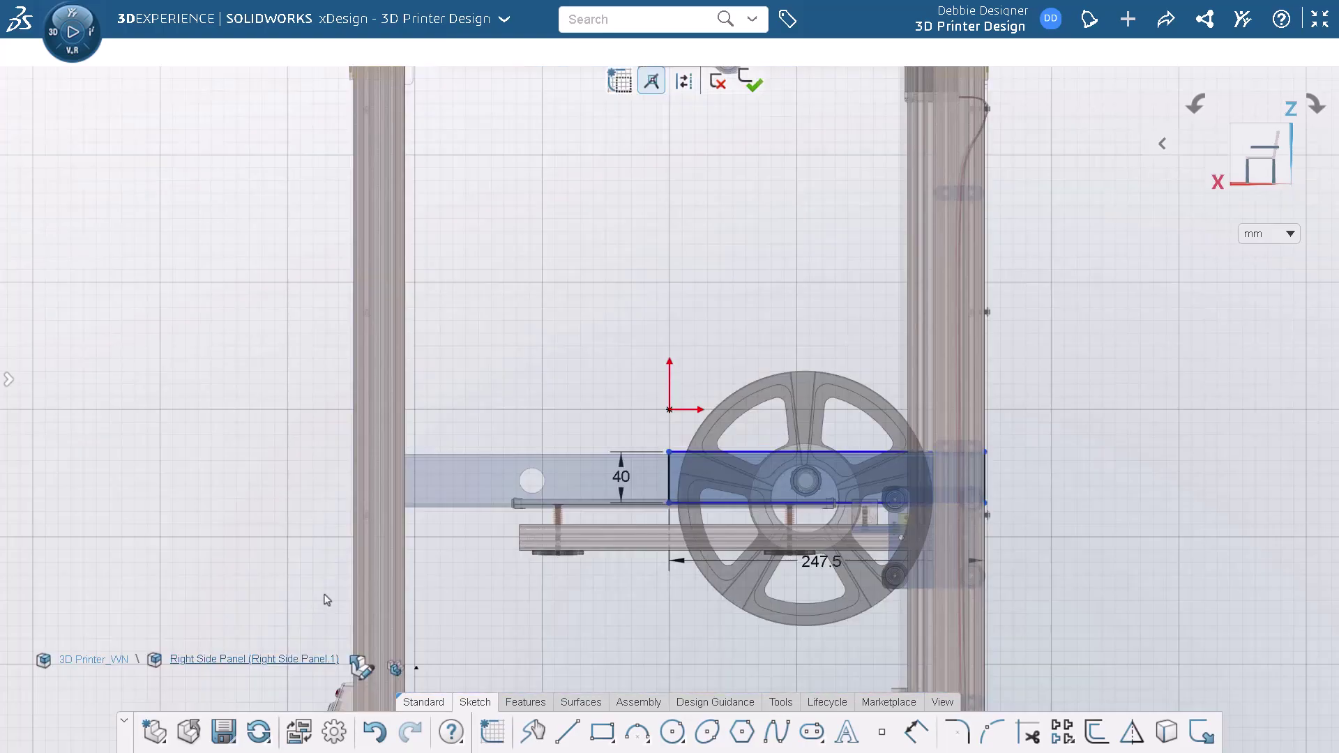
{"action": "double_click", "coordinate": [820, 562]}
{"action": "type", "text": "495"}
{"action": "key", "text": "Return"}
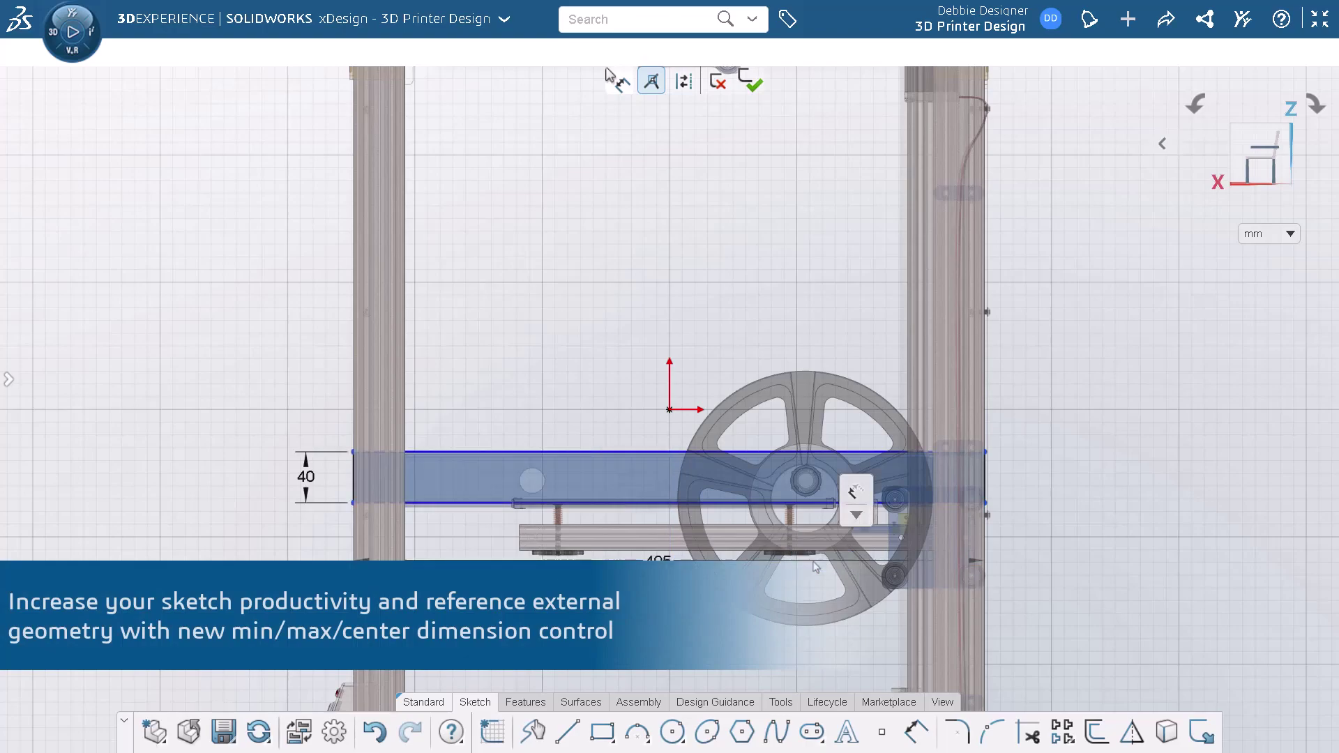
Dimension the hole 10 mm from the rail's top edge to the hole's top
{"action": "left_click", "coordinate": [532, 480]}
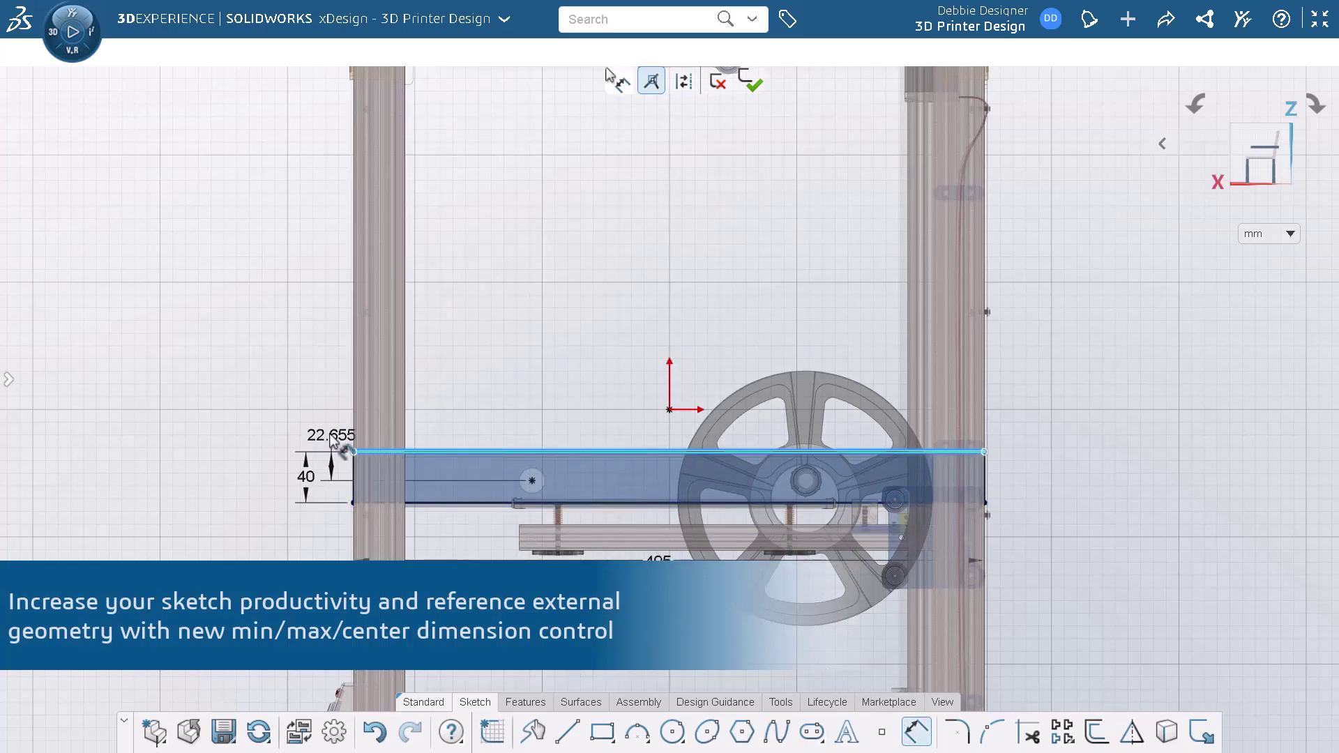
{"action": "left_click", "coordinate": [332, 440]}
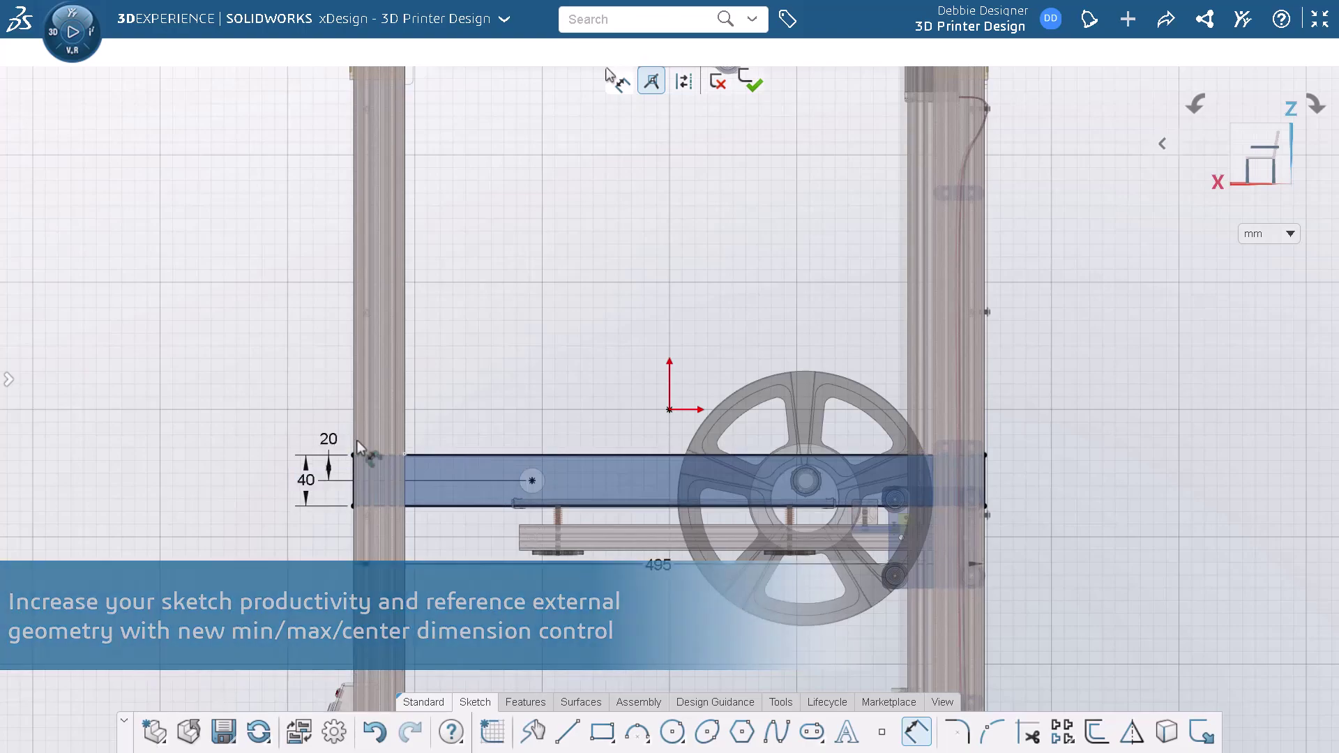
{"action": "left_click", "coordinate": [533, 469]}
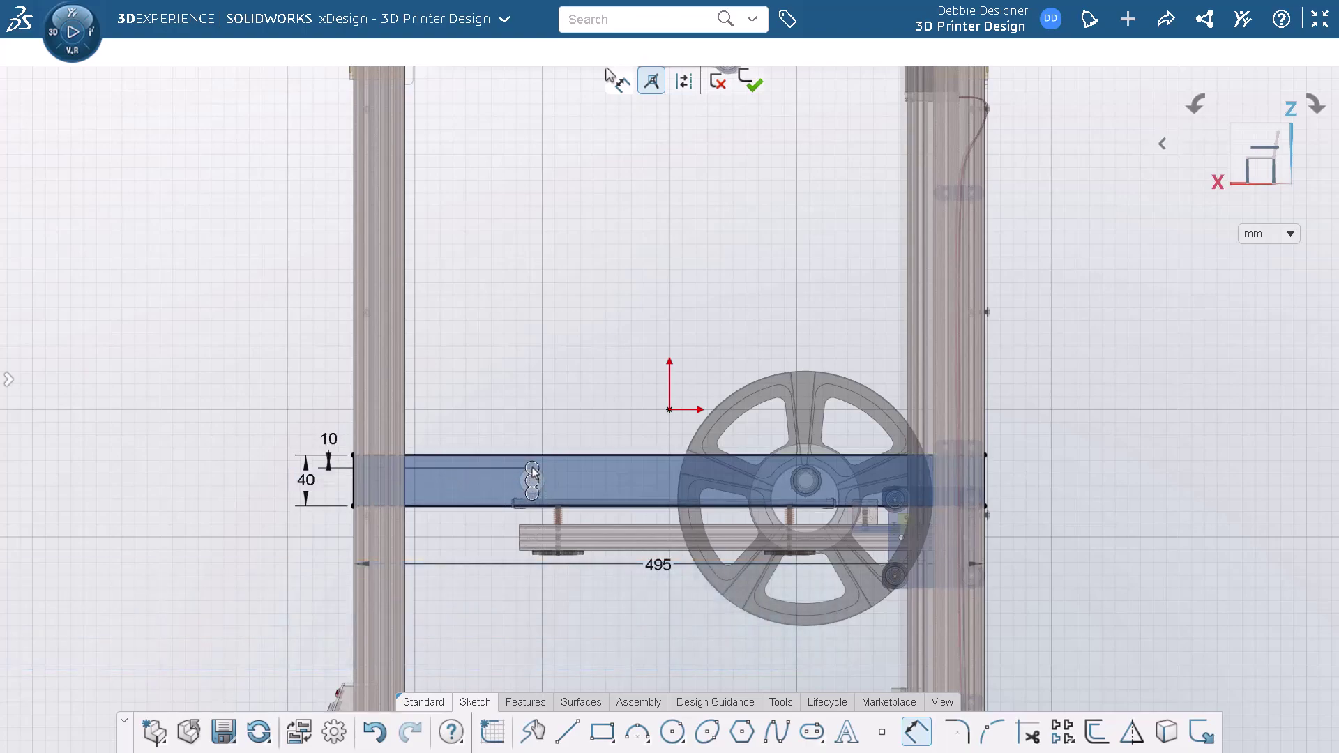
{"action": "left_click", "coordinate": [753, 96]}
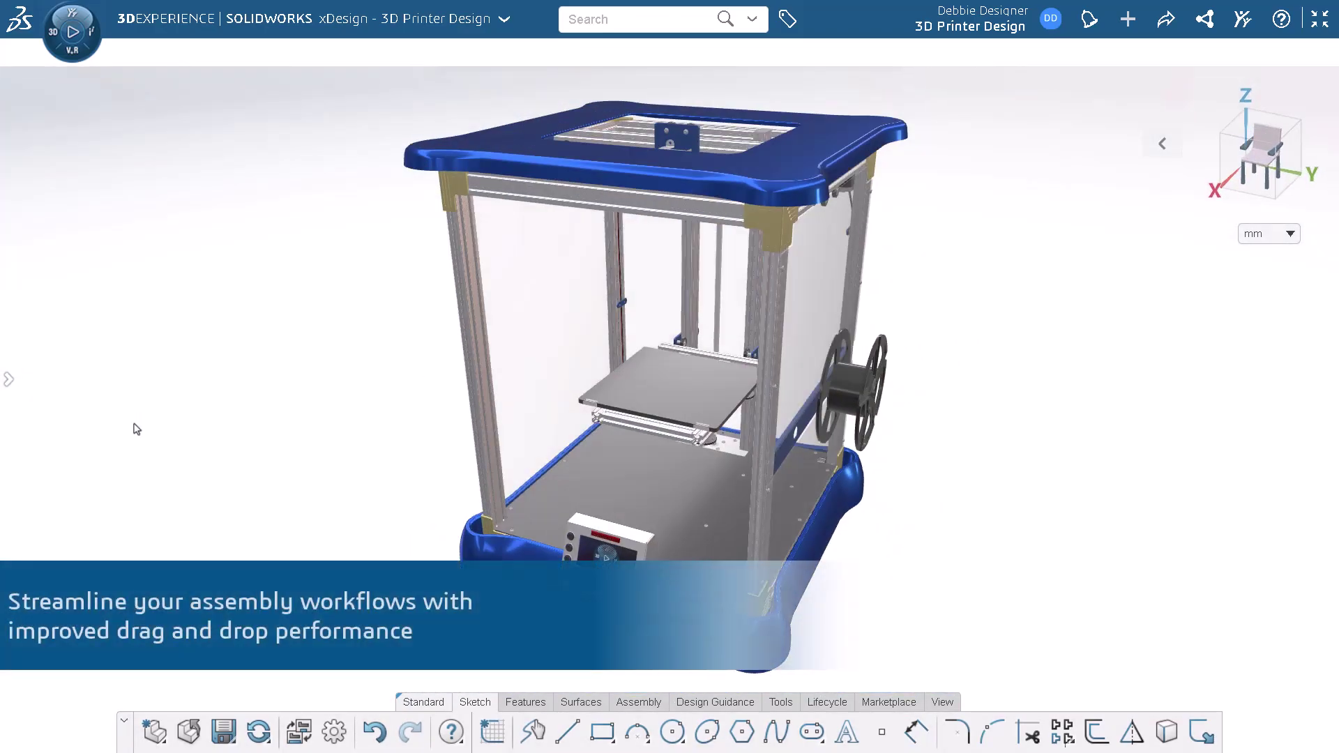
Copy the filament spool and mate its slot face to the side rail face
{"action": "mouse_move", "coordinate": [848, 394]}
{"action": "left_mouse_down", "text": "ctrl"}
{"action": "mouse_move", "coordinate": [877, 427]}
{"action": "mouse_move", "coordinate": [399, 389]}
{"action": "left_mouse_up", "text": "ctrl"}
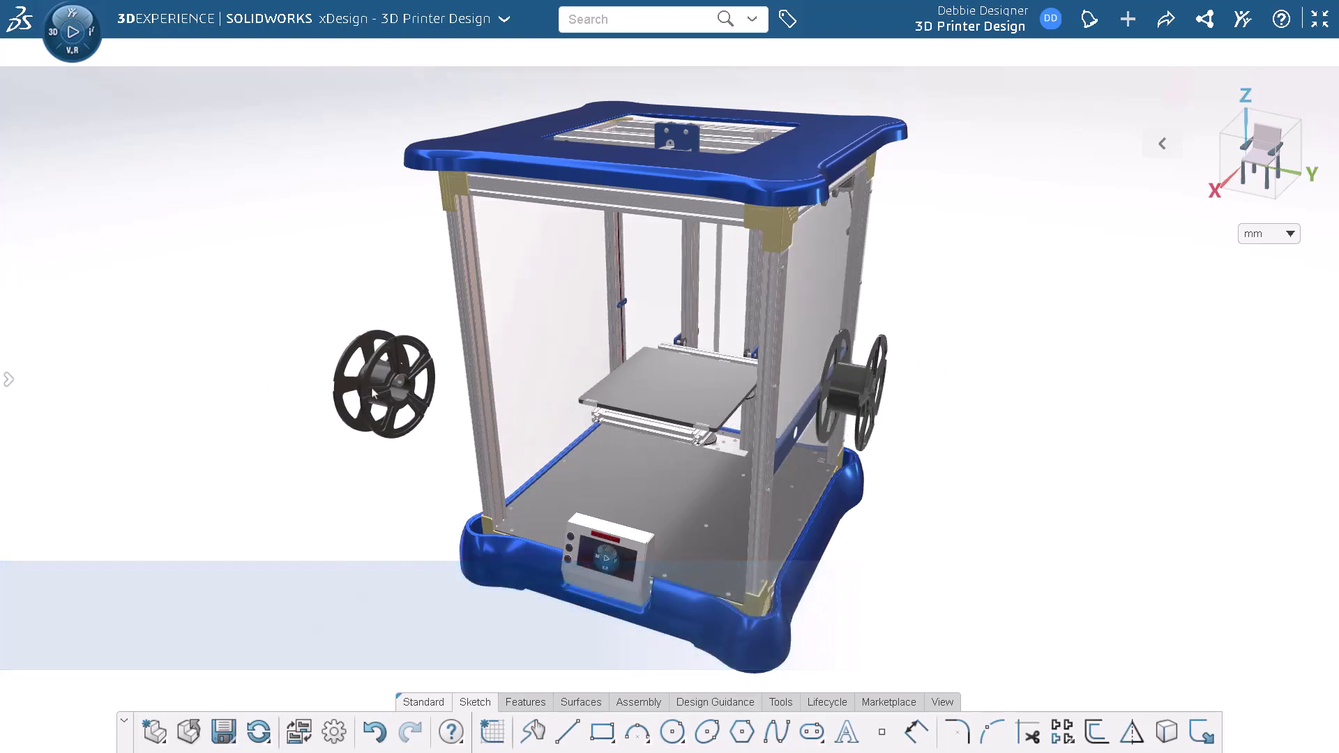
{"action": "left_click", "coordinate": [402, 388]}
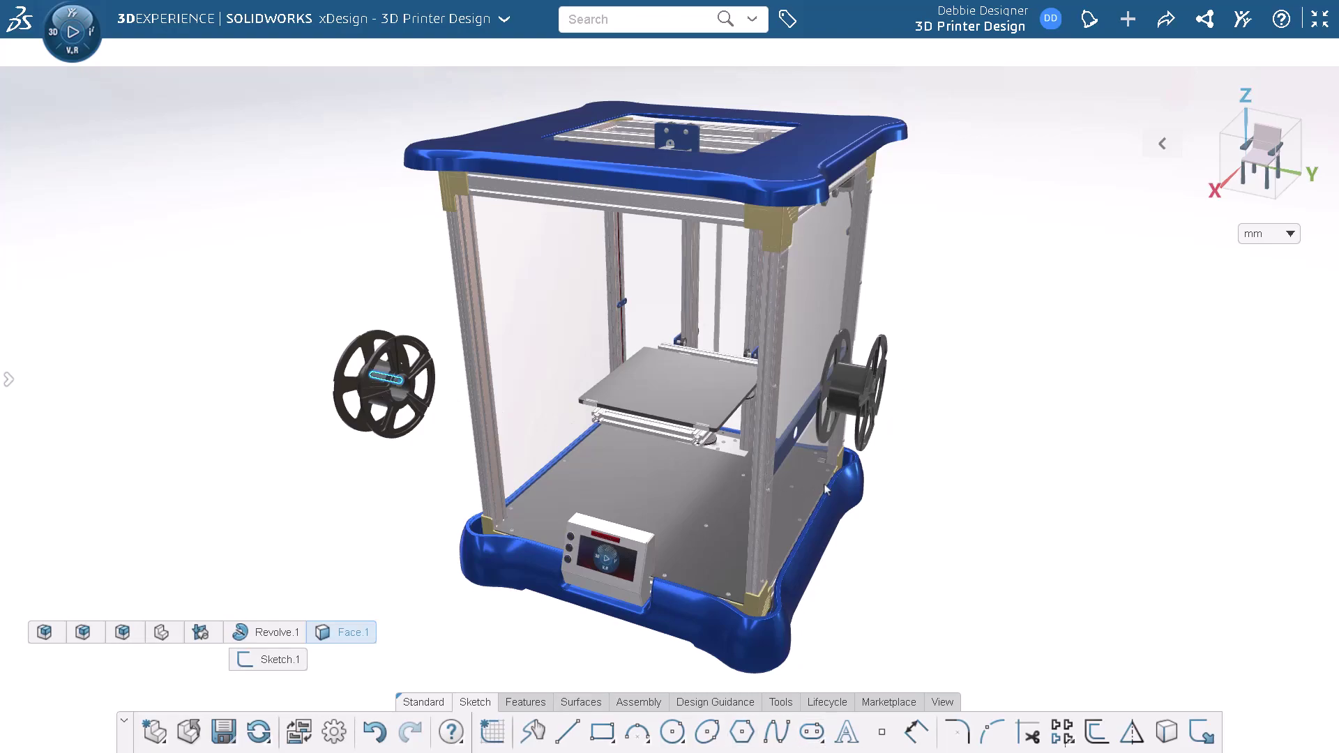
{"action": "left_click", "coordinate": [796, 437]}
{"action": "left_click", "coordinate": [841, 388]}
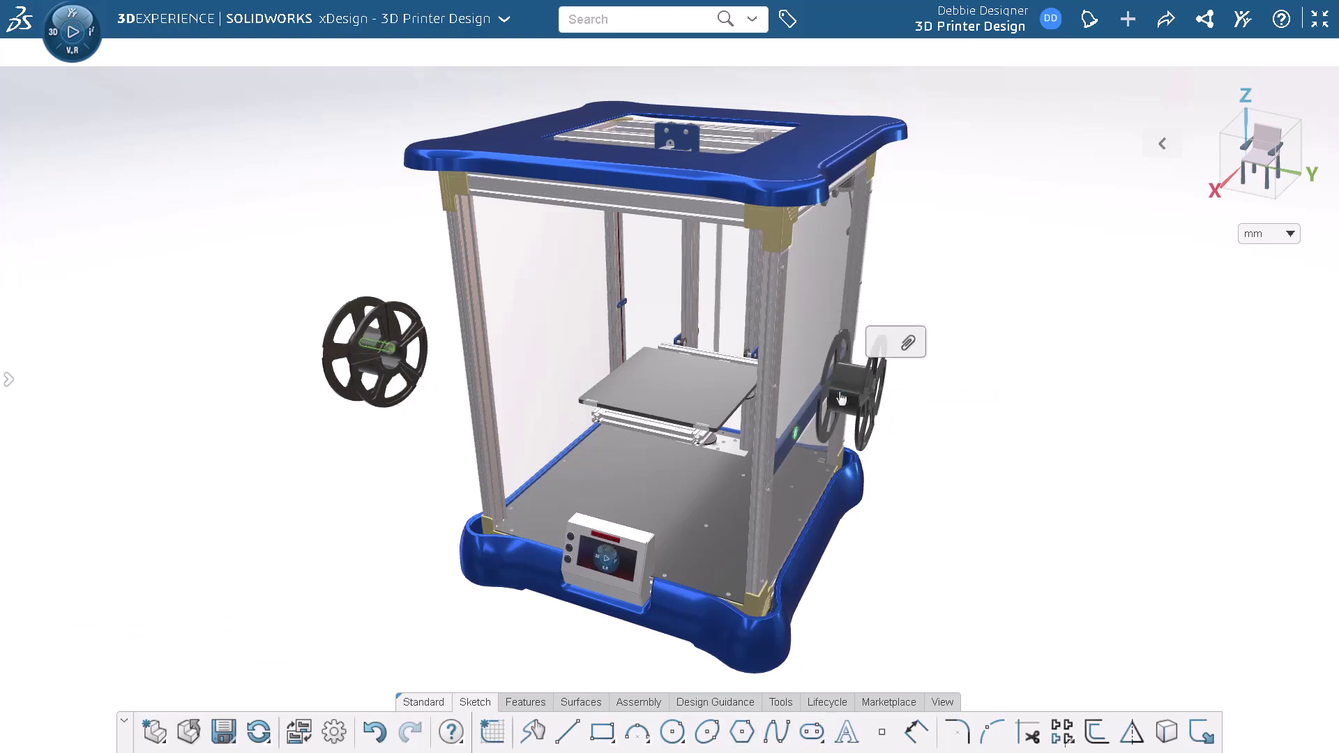
{"action": "key", "text": "Escape"}
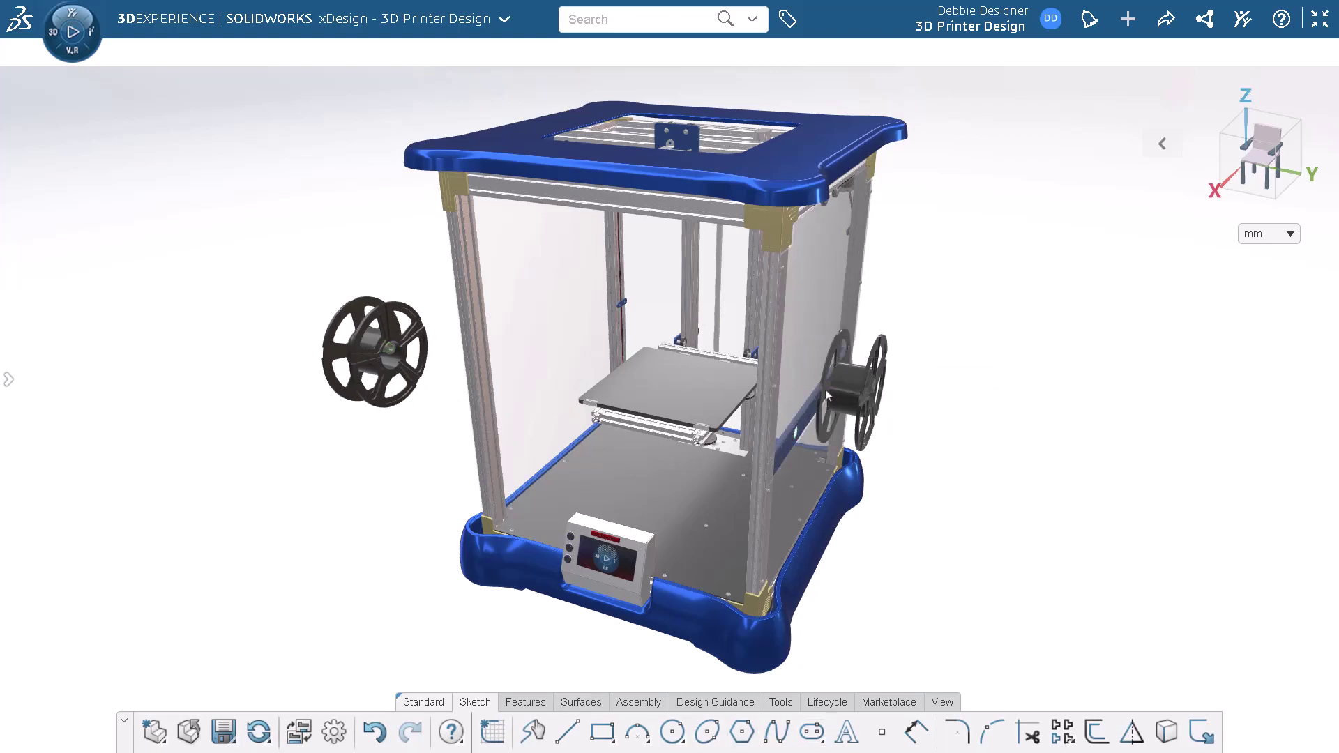
{"action": "left_click", "coordinate": [333, 329]}
{"action": "left_click", "coordinate": [225, 283]}
{"action": "left_click", "coordinate": [788, 453]}
Confirm the spool mate, then Solve the out-of-date Revolute.123 via the Refresh flyout
{"action": "left_click", "coordinate": [829, 399]}
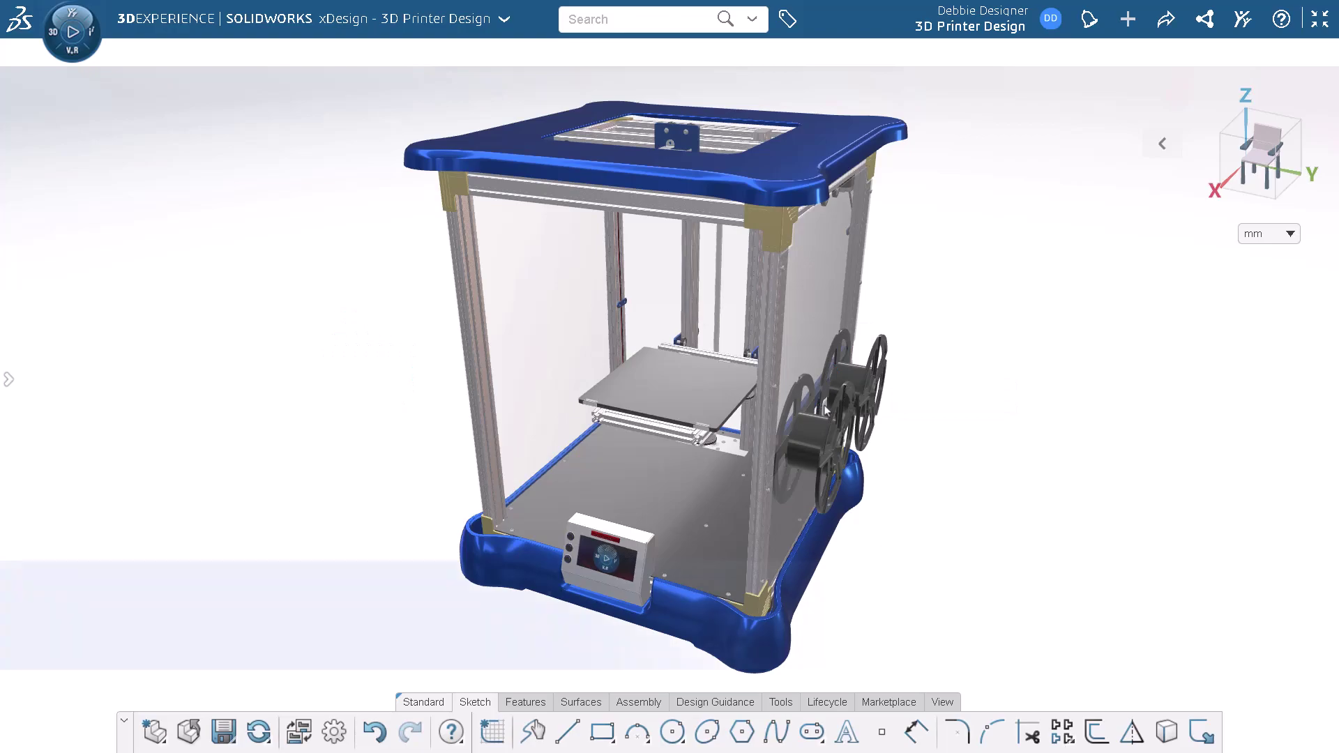
{"action": "mouse_move", "coordinate": [8, 379]}
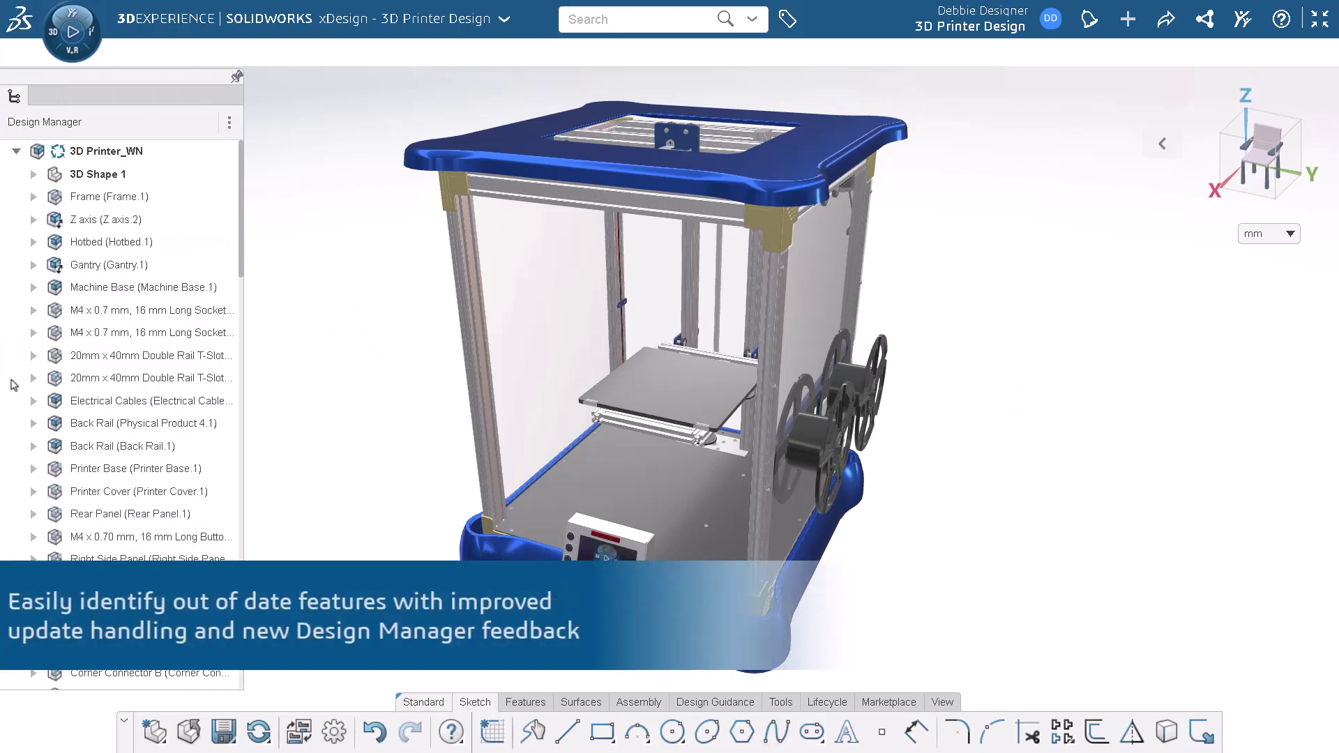
{"action": "left_click", "coordinate": [33, 174]}
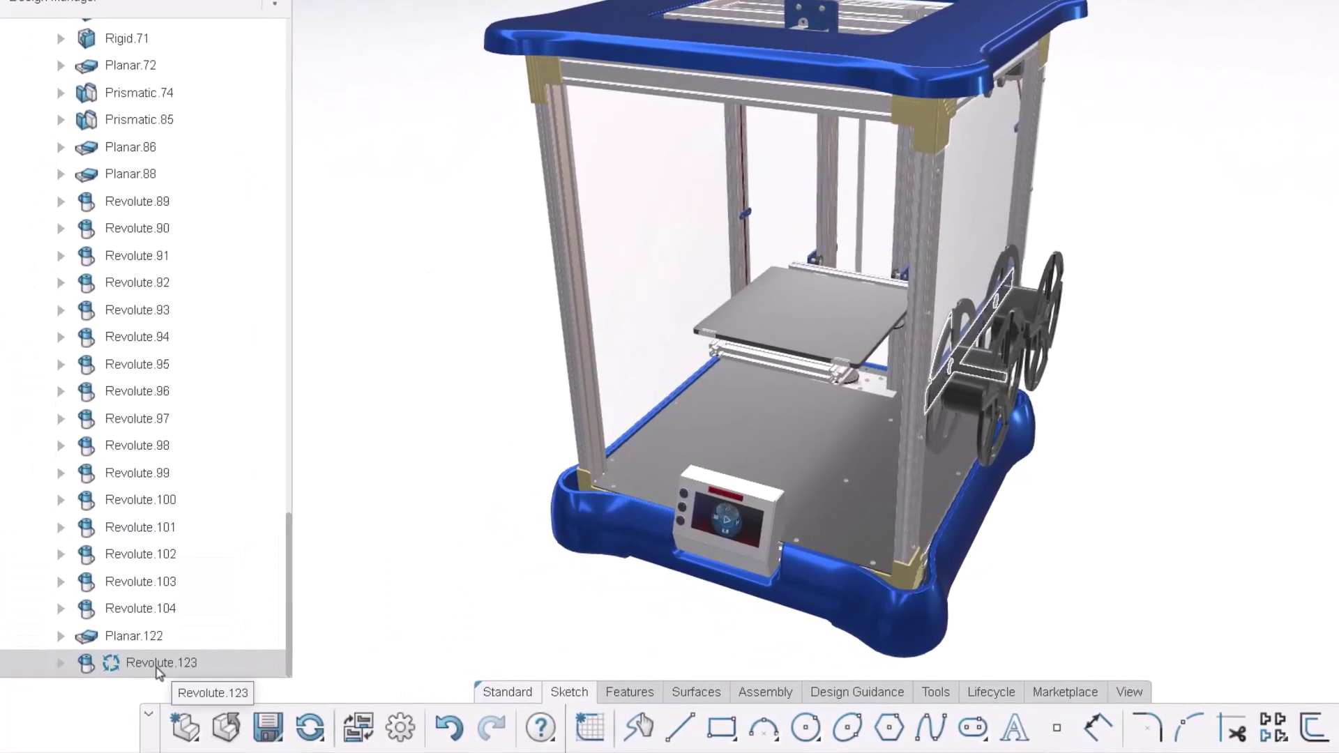
{"action": "left_click", "coordinate": [322, 738]}
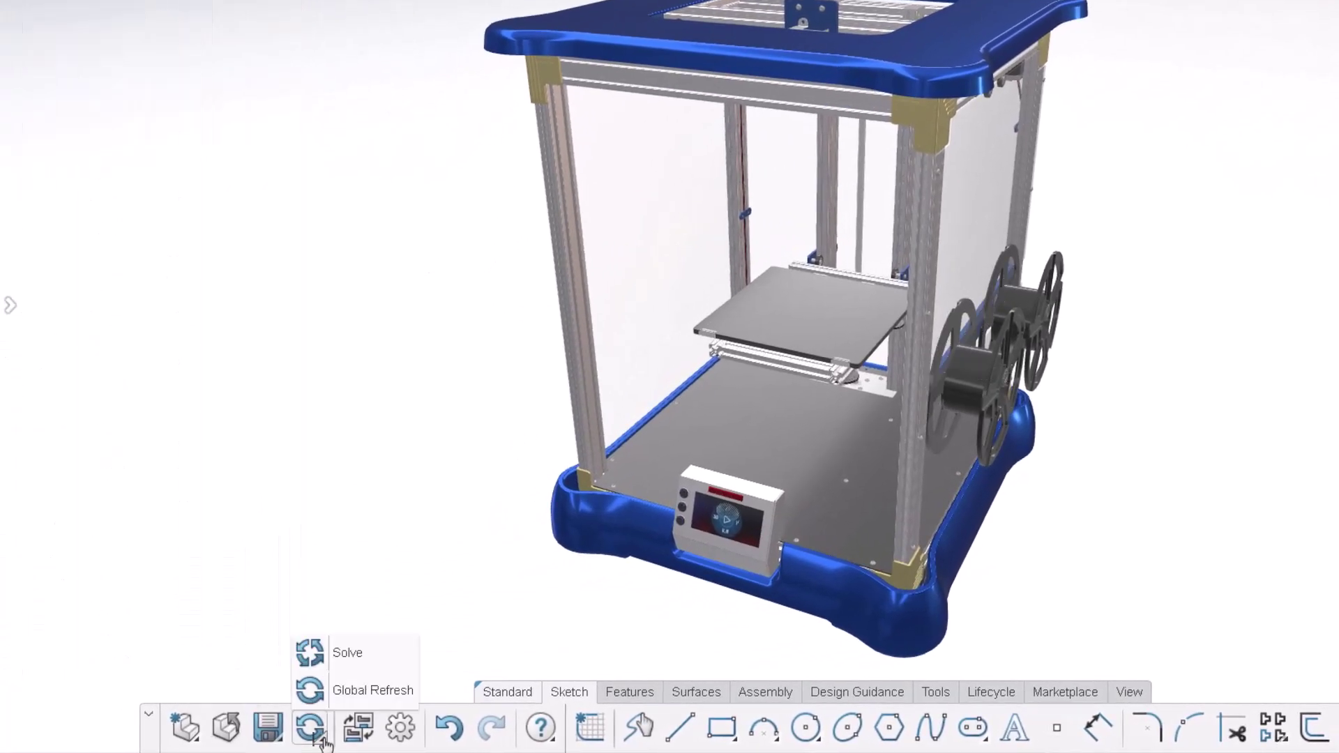
{"action": "left_click", "coordinate": [338, 654]}
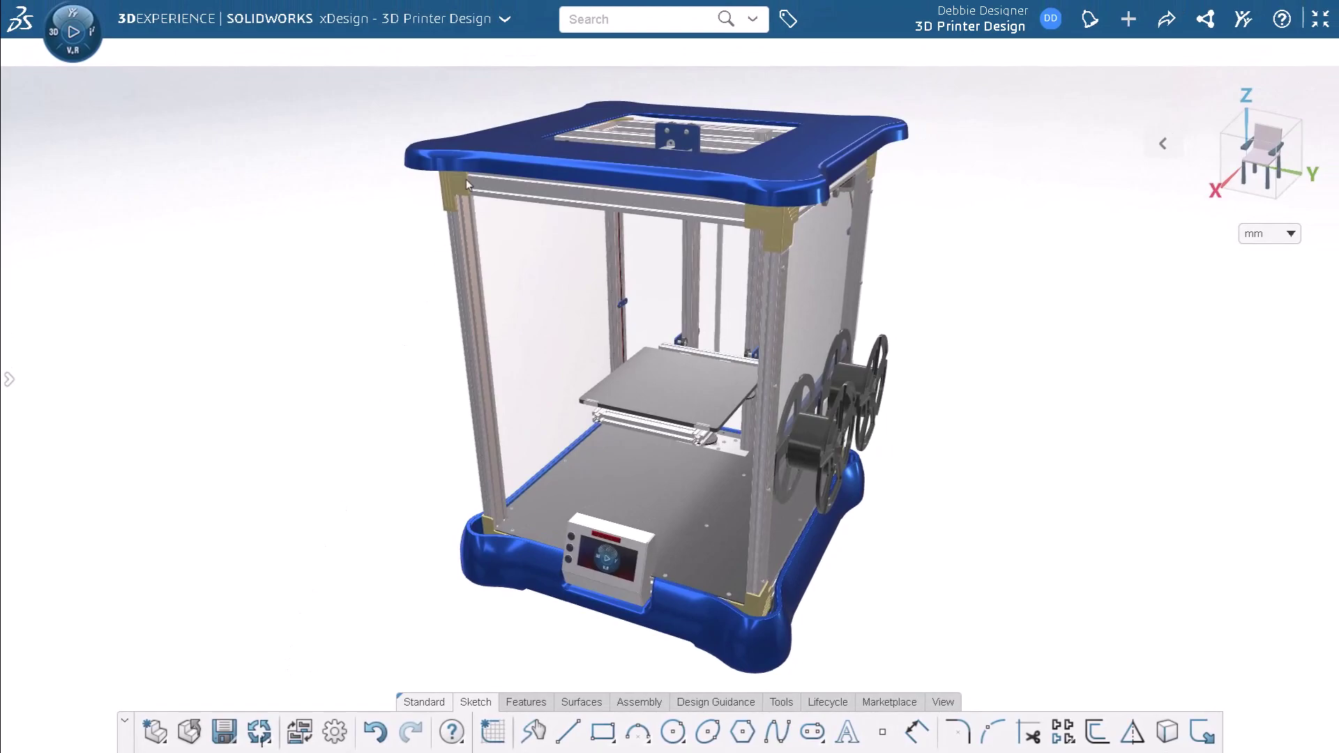
{"action": "left_click", "coordinate": [467, 183]}
Loft a 5 mm thin wall between the top cover's Arc.1 and Arc.2 profiles
{"action": "left_click", "coordinate": [520, 183]}
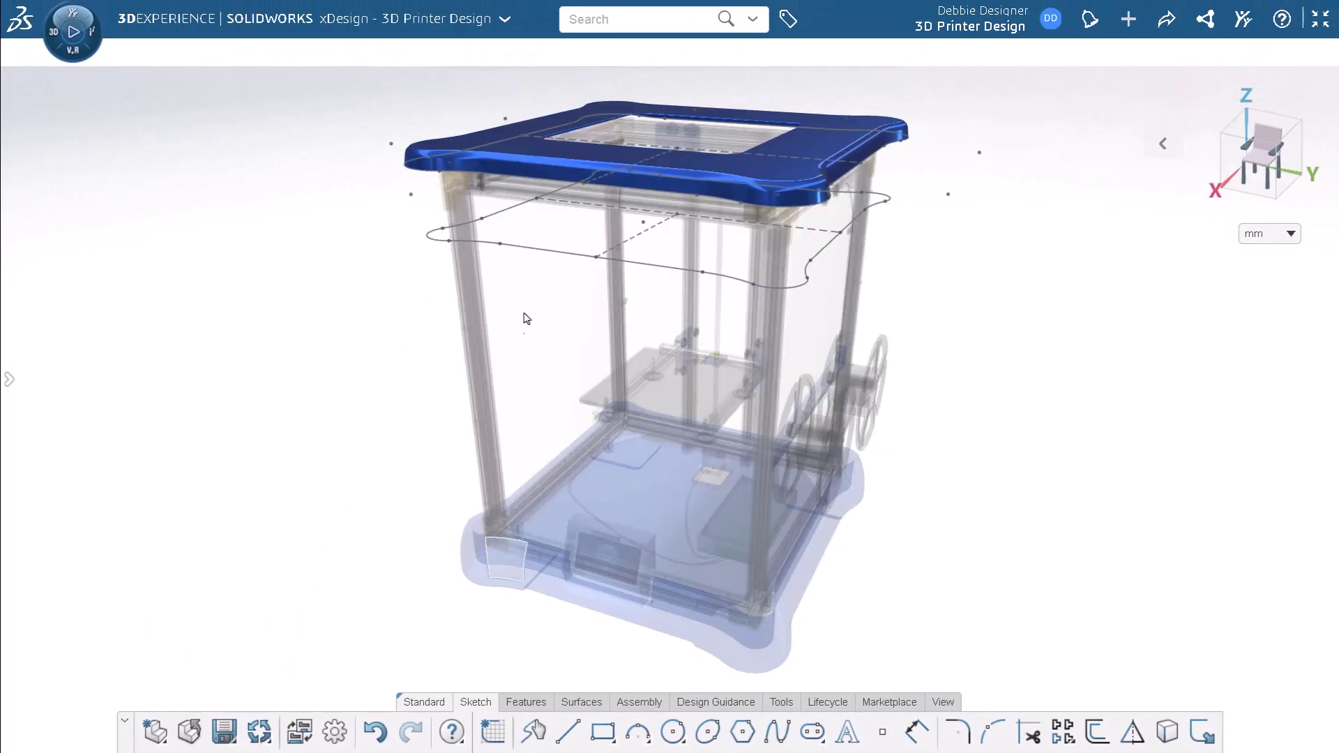
{"action": "left_click", "coordinate": [526, 701]}
{"action": "left_click", "coordinate": [673, 732]}
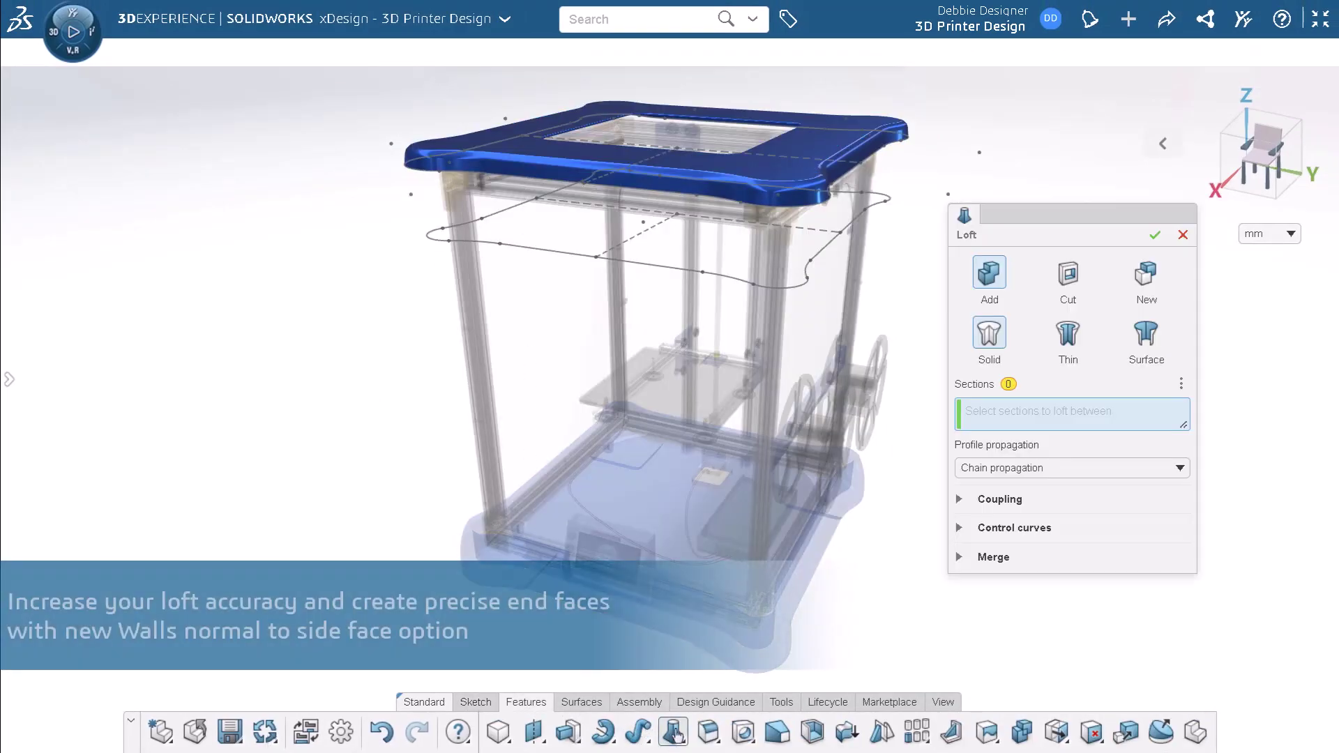
{"action": "left_click", "coordinate": [785, 288]}
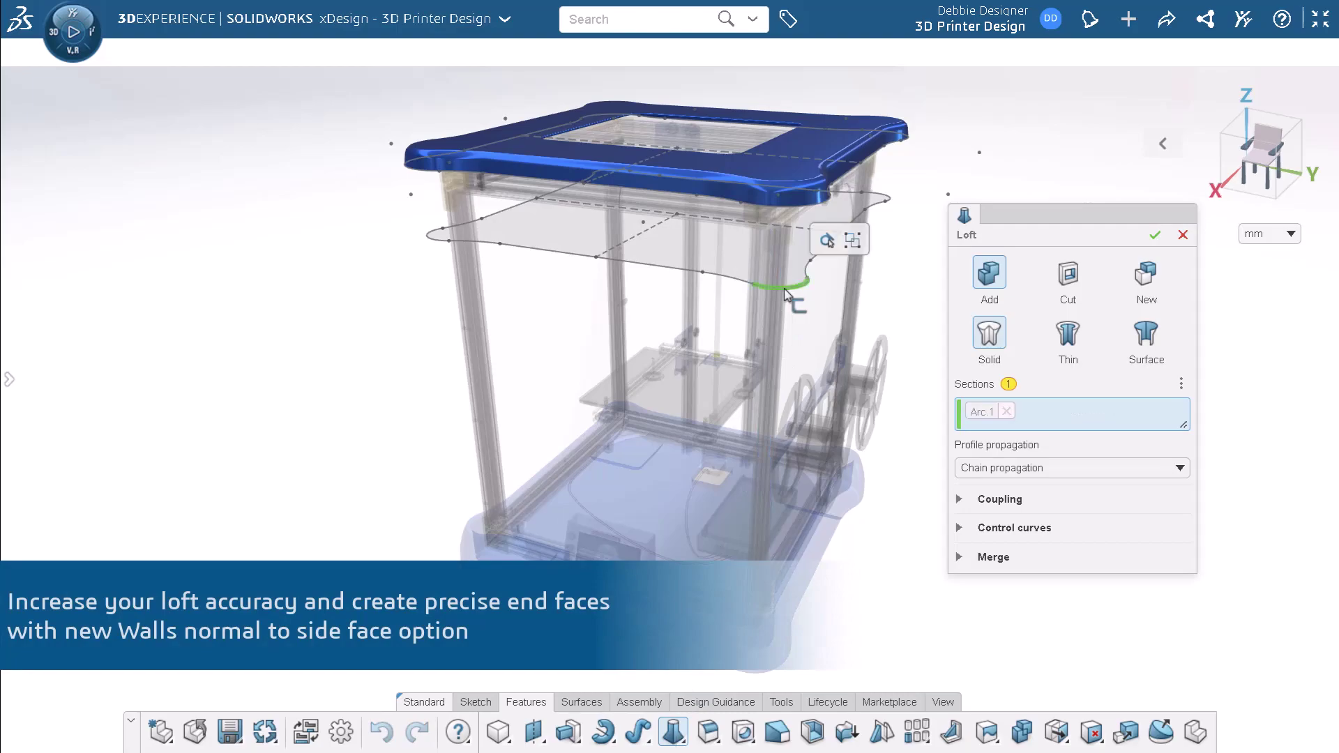
{"action": "left_click", "coordinate": [797, 208]}
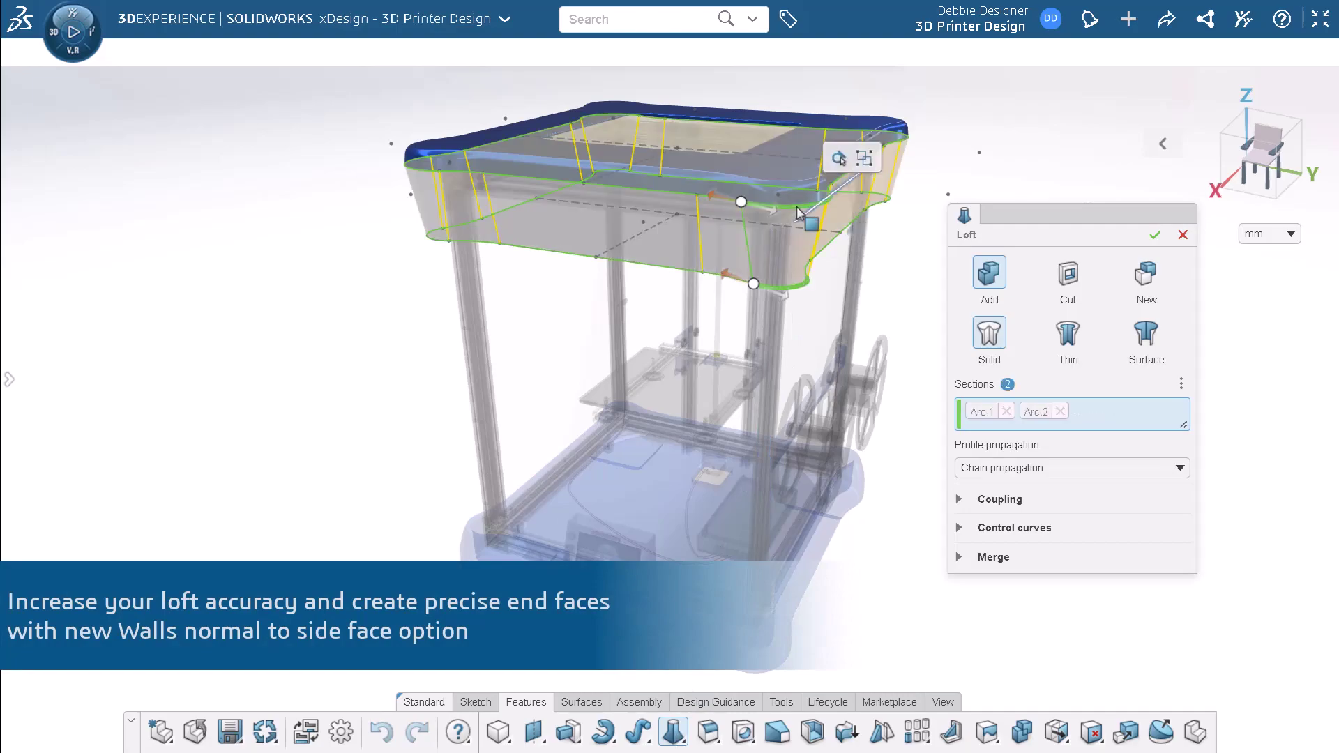
{"action": "left_click", "coordinate": [1072, 337]}
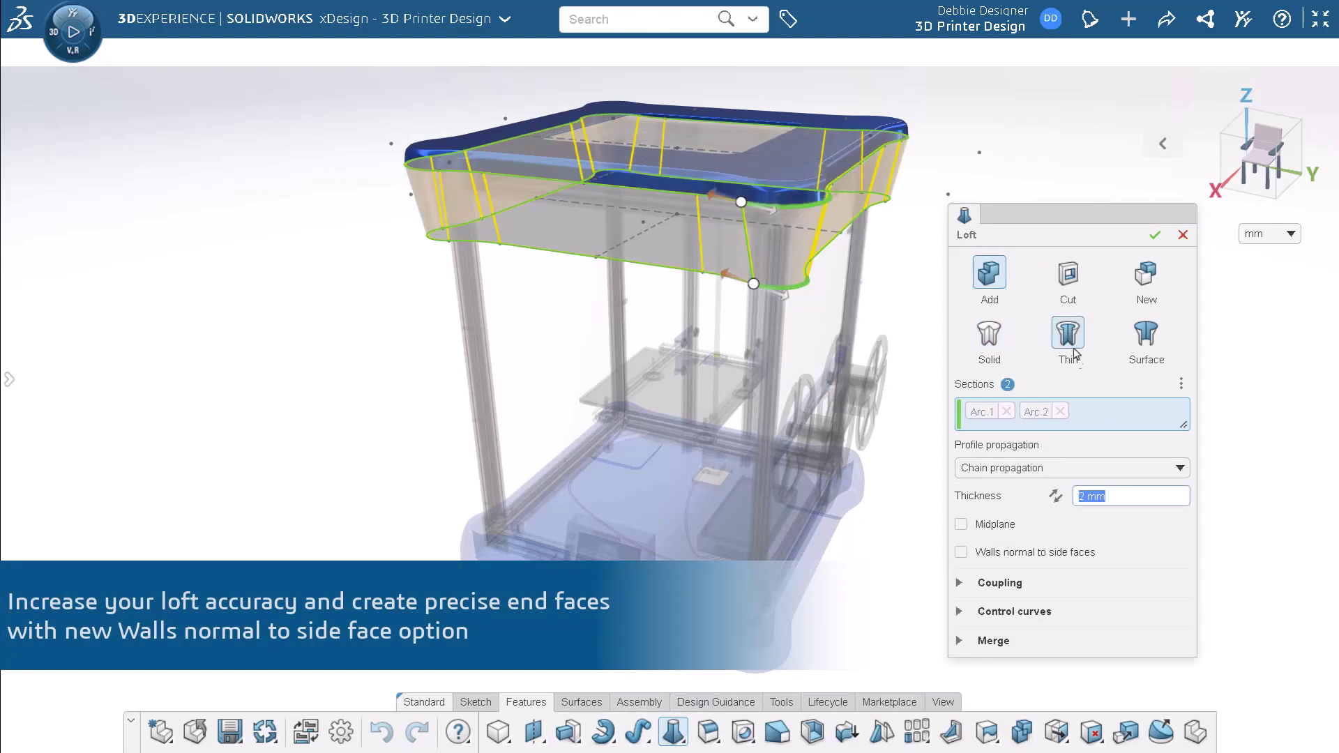
{"action": "type", "text": "5"}
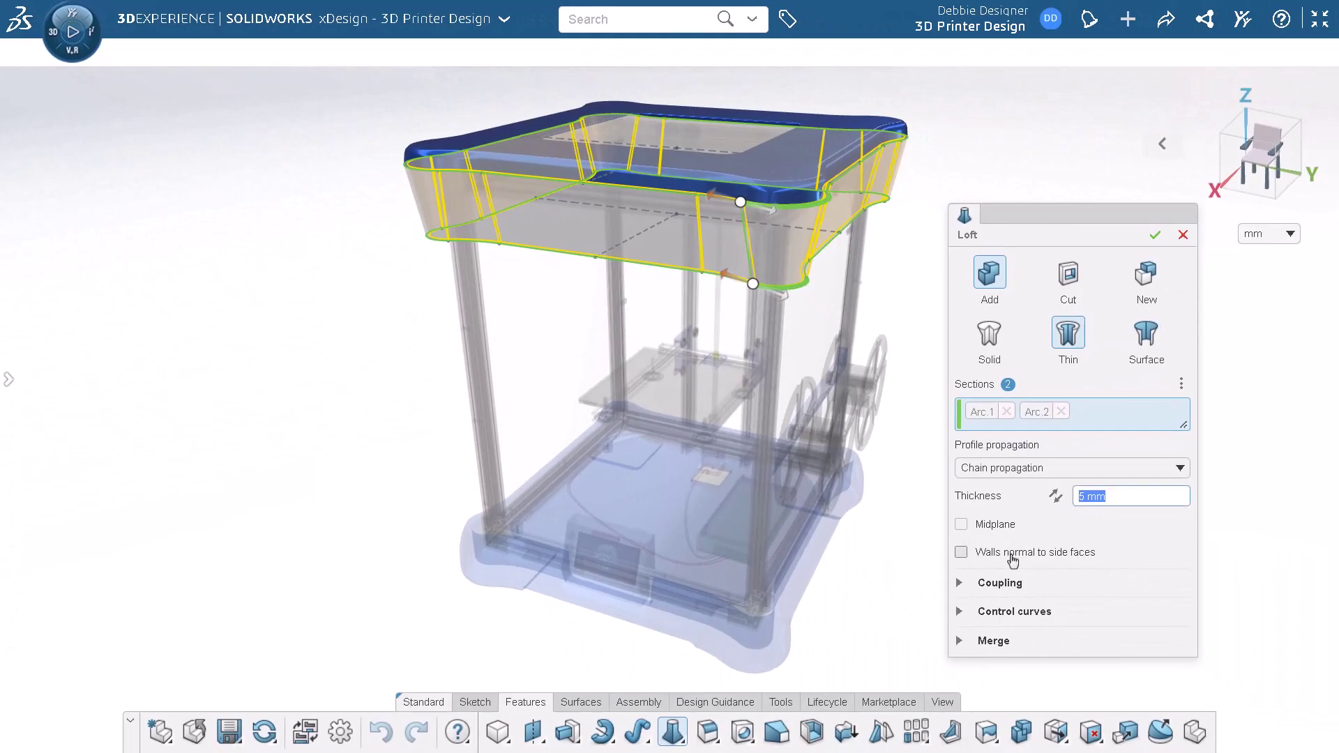
{"action": "left_click", "coordinate": [1156, 235]}
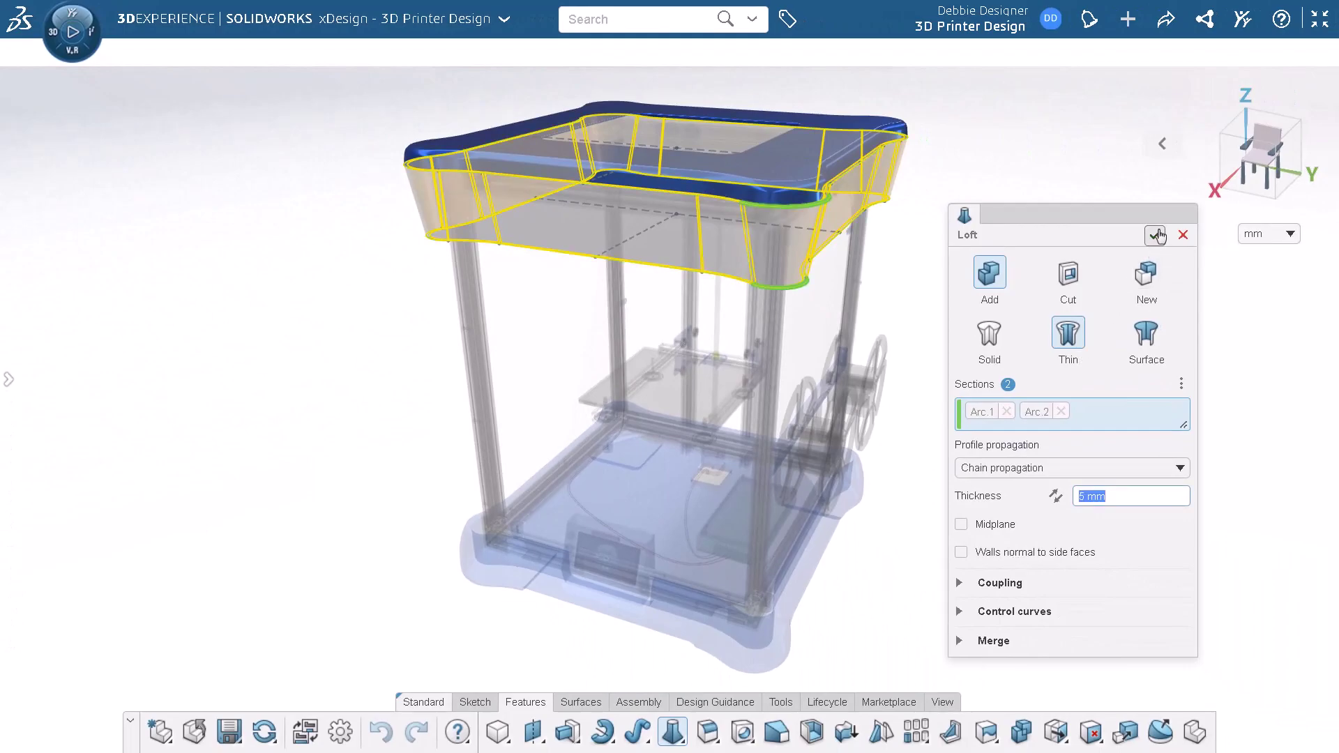
{"action": "left_click", "coordinate": [120, 660]}
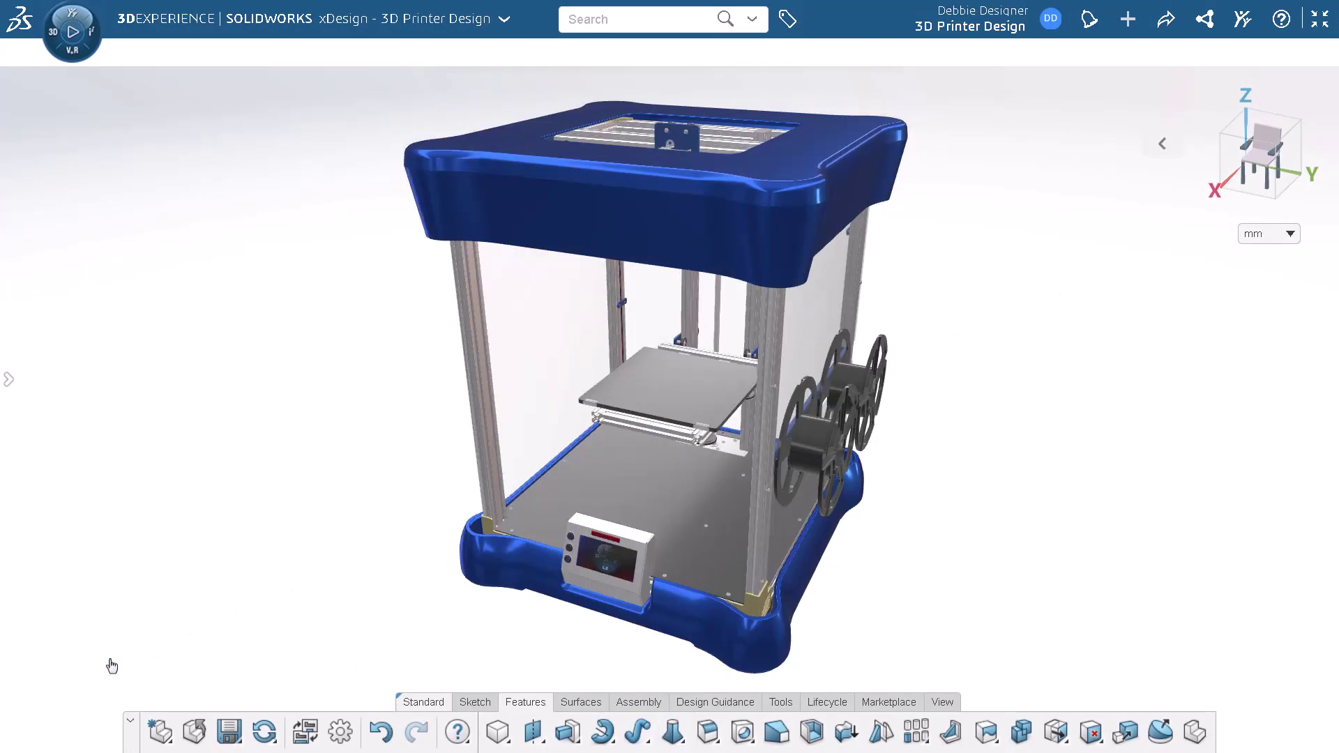
Open the lead screw's M10x1.5 thread settings for editing in a side-on view
{"action": "left_click", "coordinate": [666, 320]}
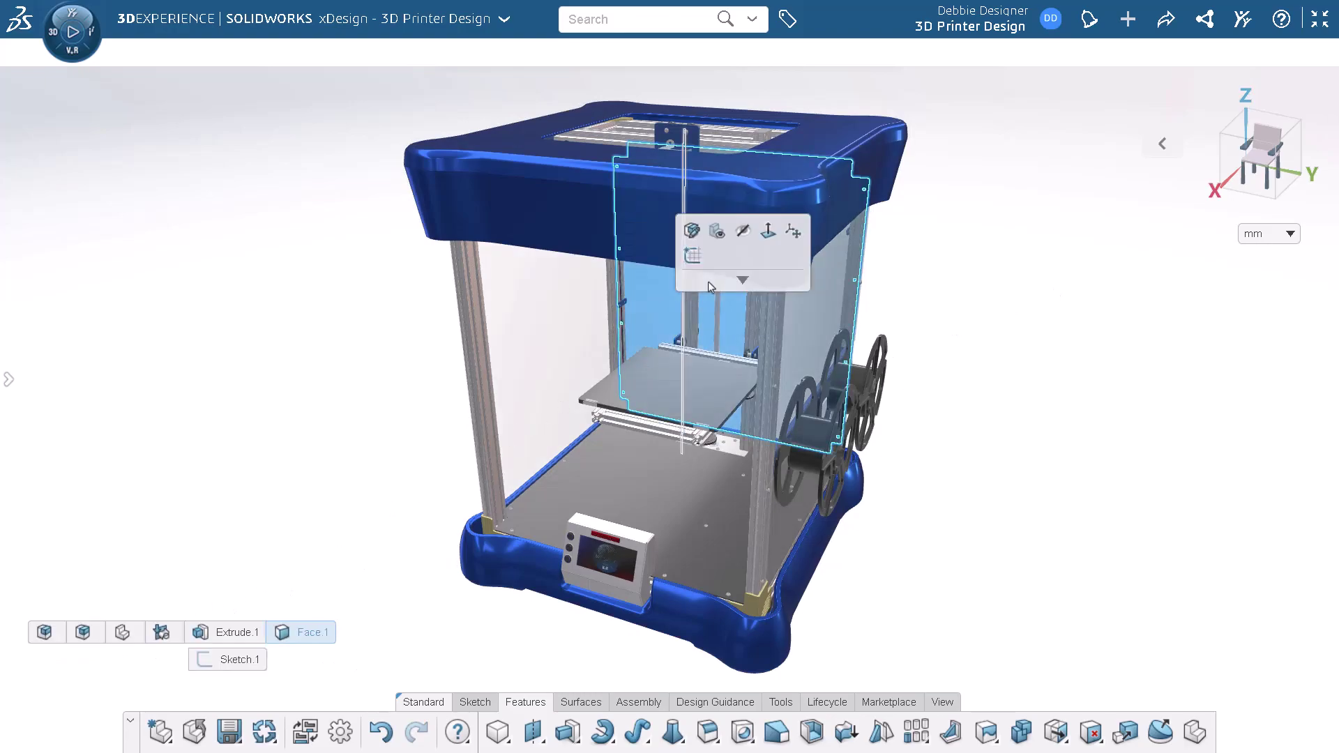
{"action": "left_click", "coordinate": [767, 231]}
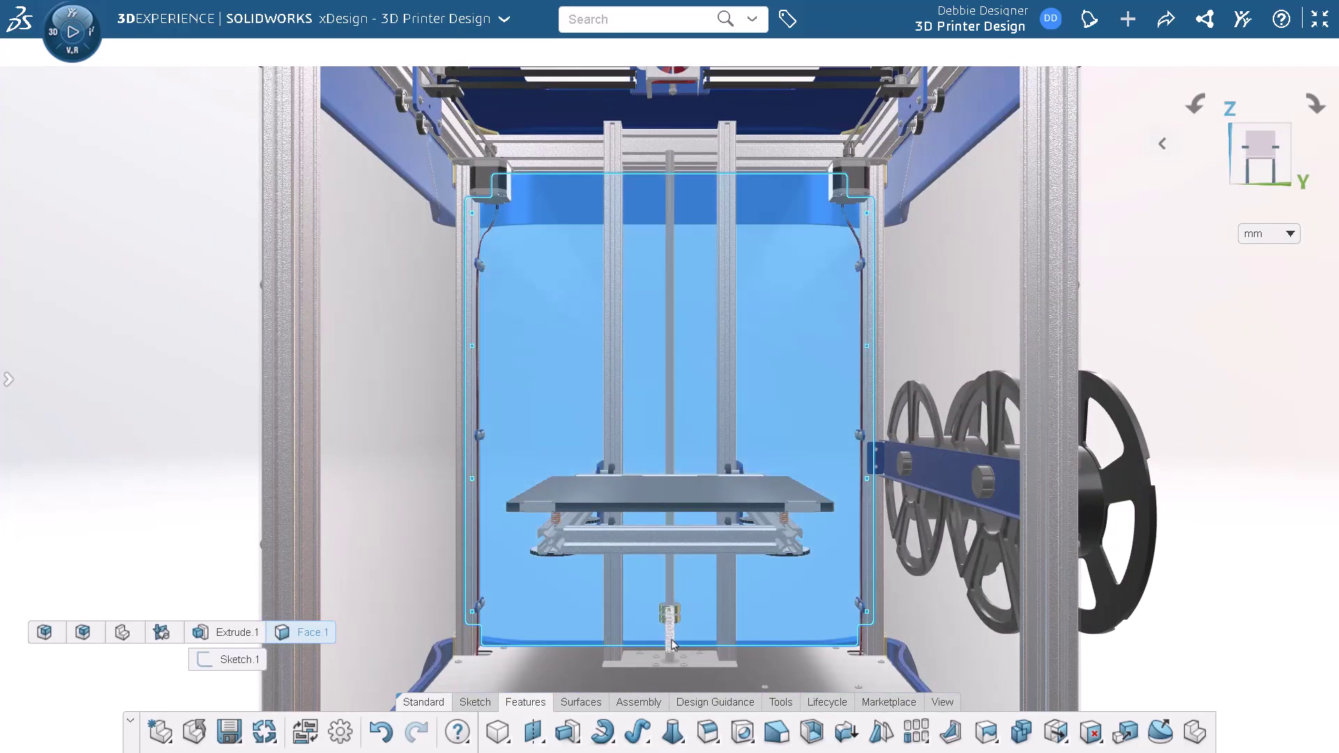
{"action": "left_click", "coordinate": [671, 640]}
{"action": "left_click", "coordinate": [715, 569]}
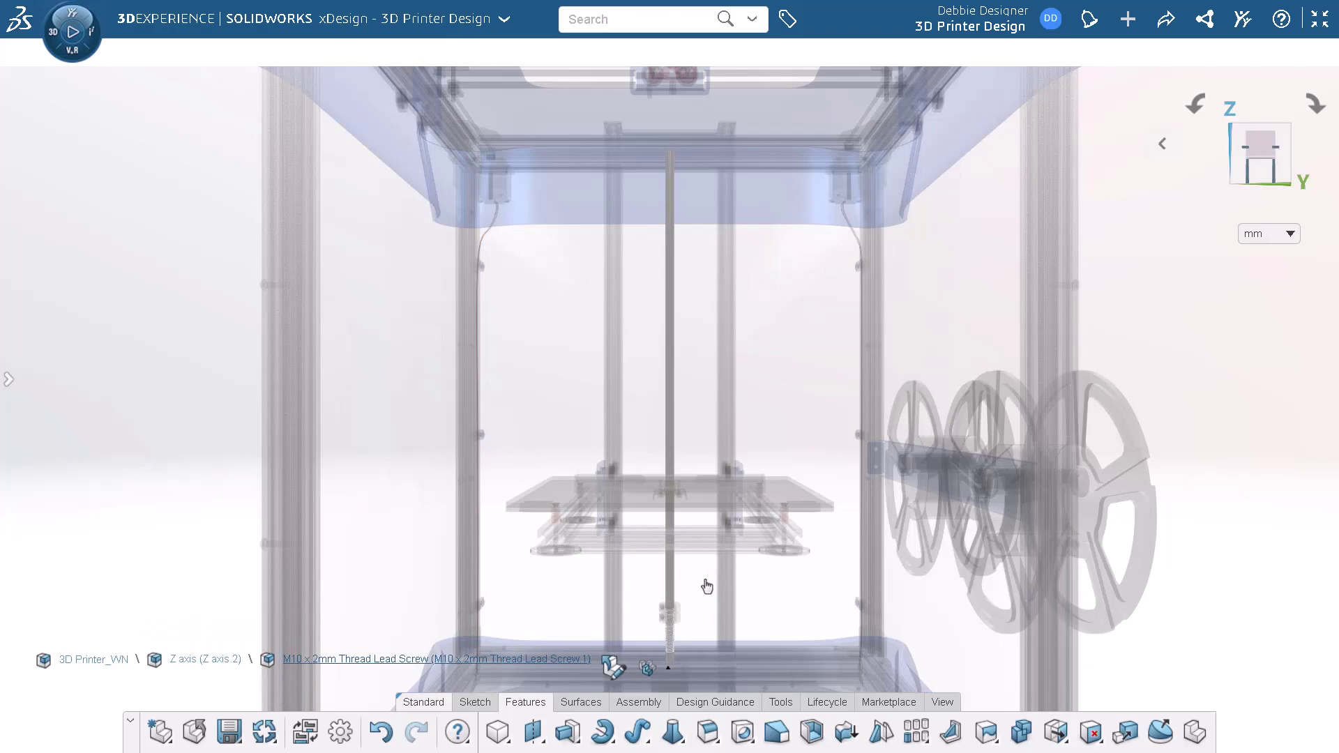
{"action": "left_click", "coordinate": [677, 624]}
{"action": "left_click", "coordinate": [713, 541]}
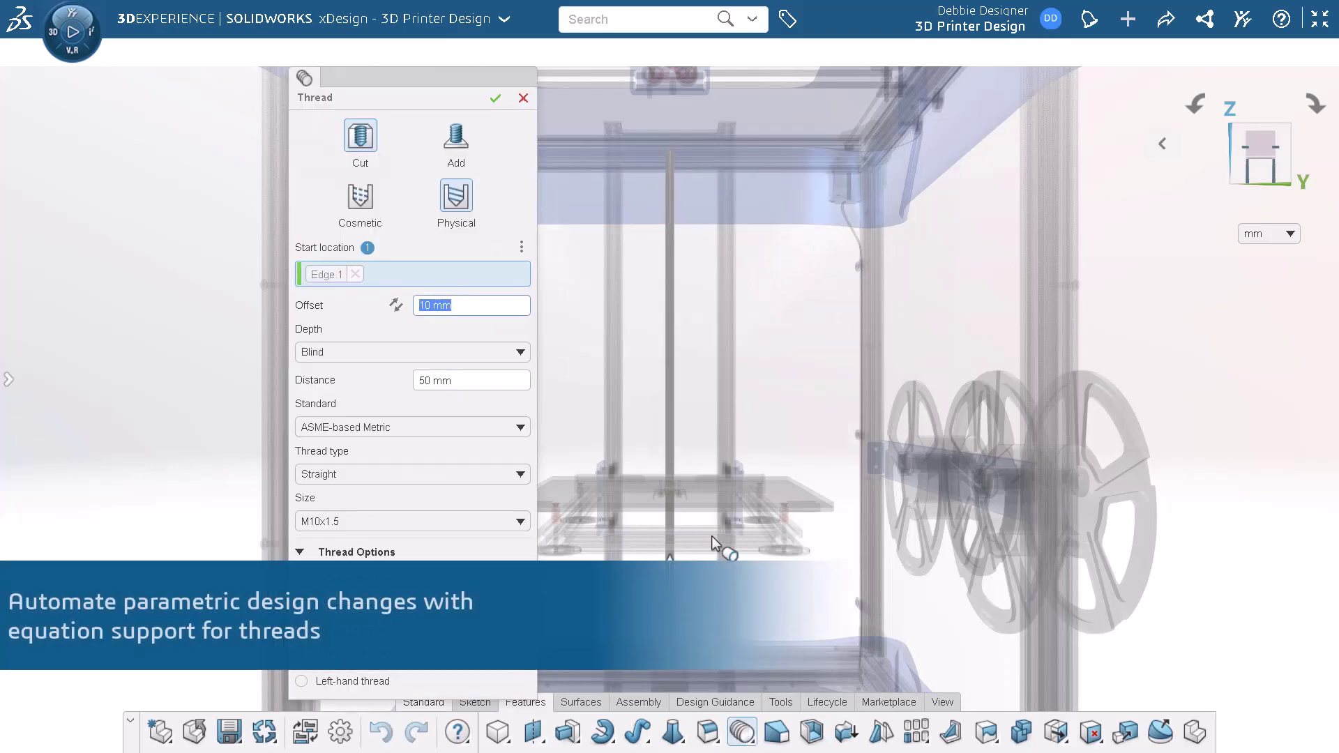
Link the thread distance by equation to Extrude.2's Distance Direction 1 (565 mm)
{"action": "left_click", "coordinate": [463, 380]}
{"action": "type", "text": "="}
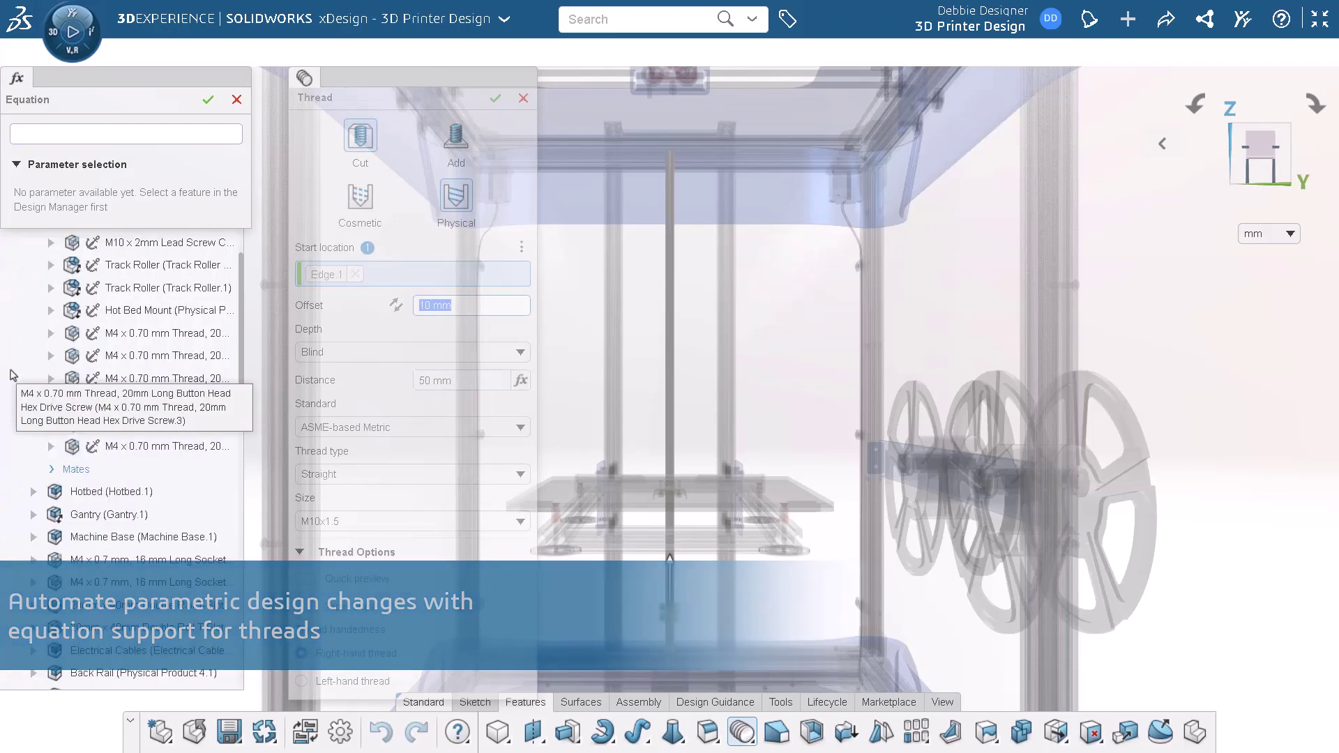
{"action": "left_click", "coordinate": [149, 537]}
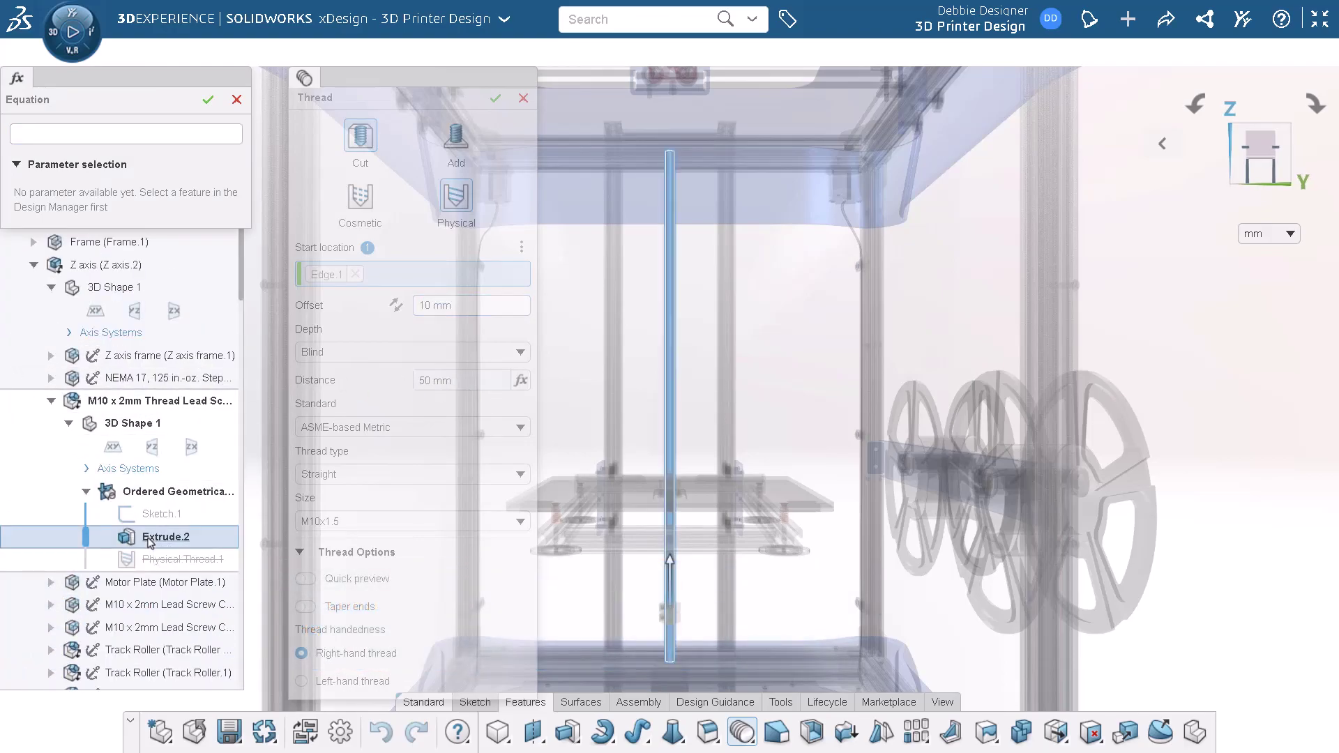
{"action": "left_click", "coordinate": [201, 257]}
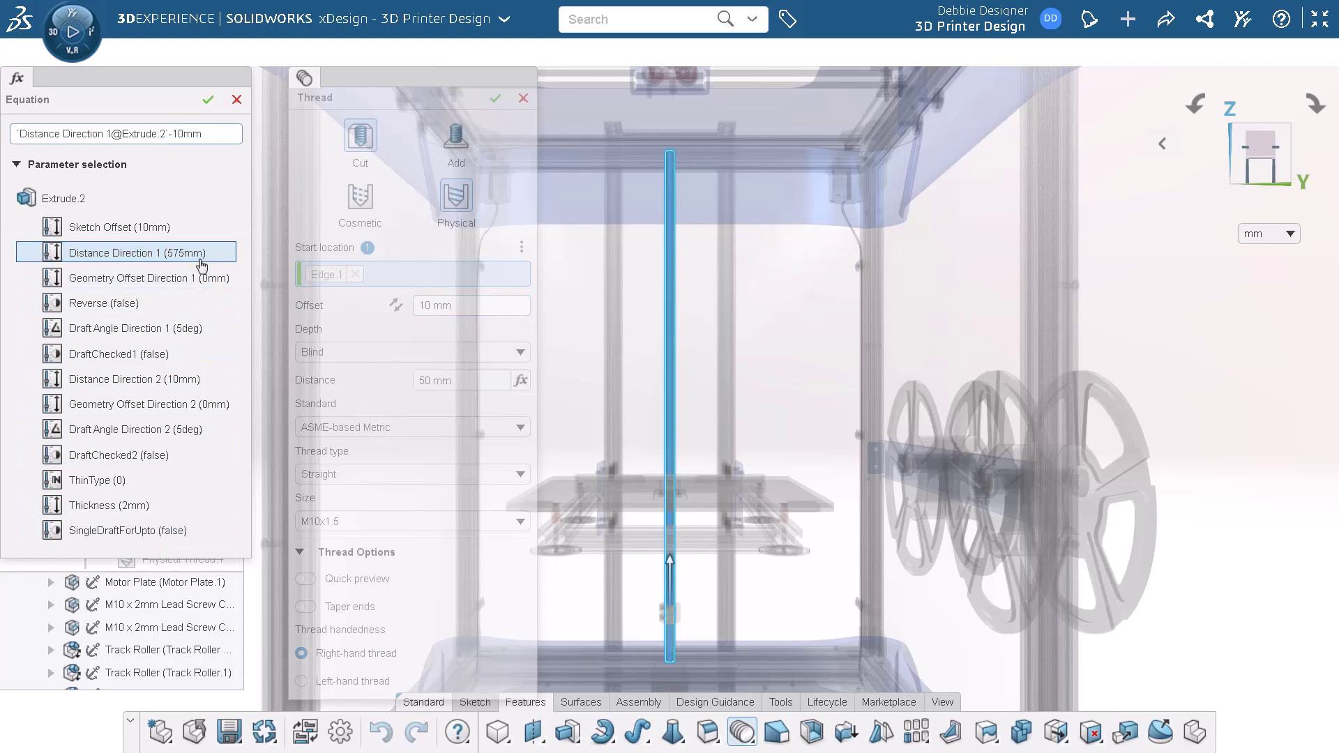
{"action": "left_click", "coordinate": [209, 101]}
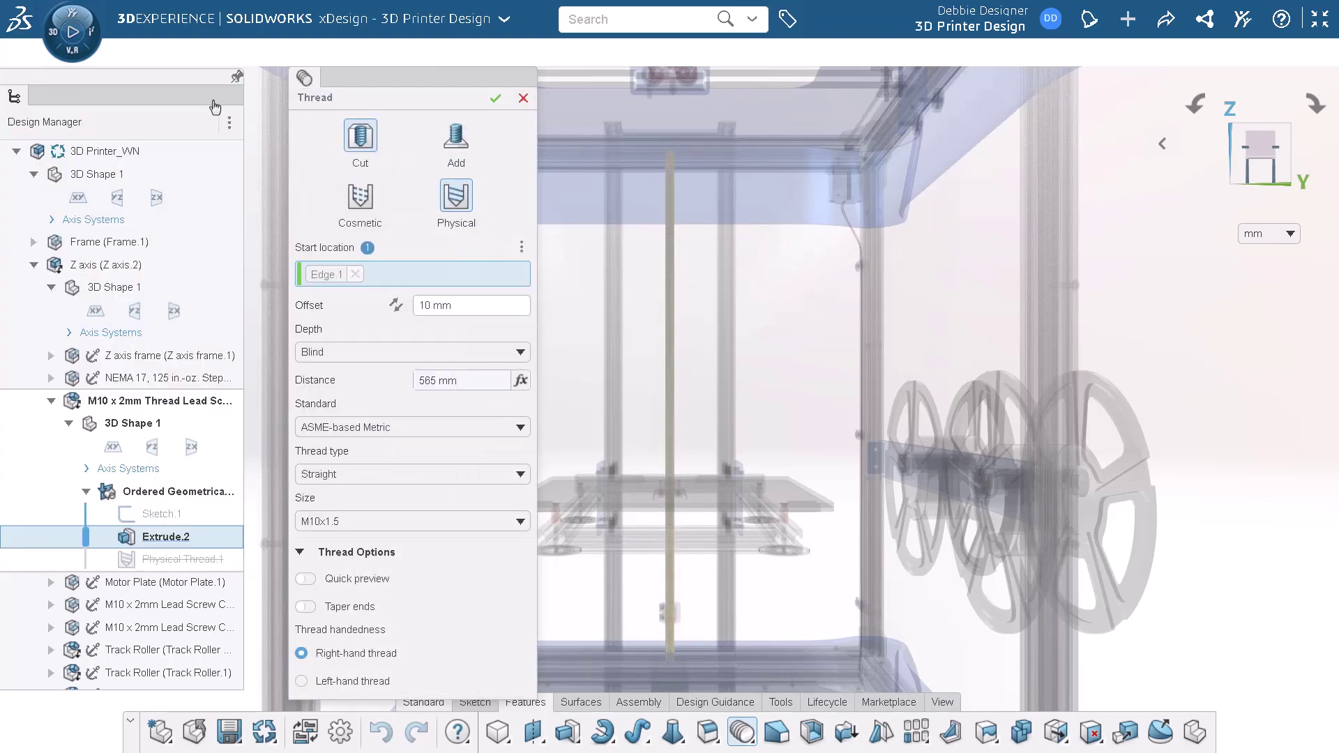
{"action": "left_click", "coordinate": [495, 100]}
{"action": "left_click", "coordinate": [97, 662]}
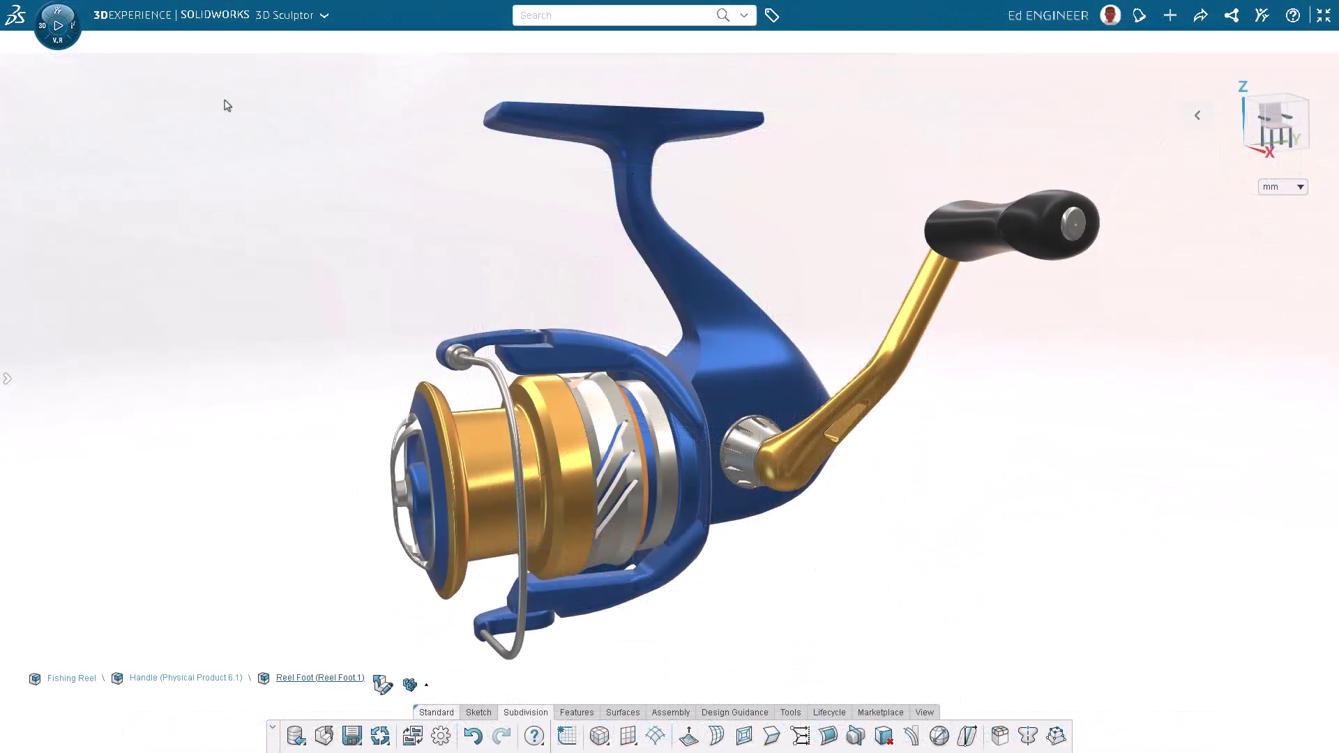
Edit the reel foot's subdivision cage side-on, test-lifting the top foot bar and undoing it
{"action": "left_click", "coordinate": [556, 111]}
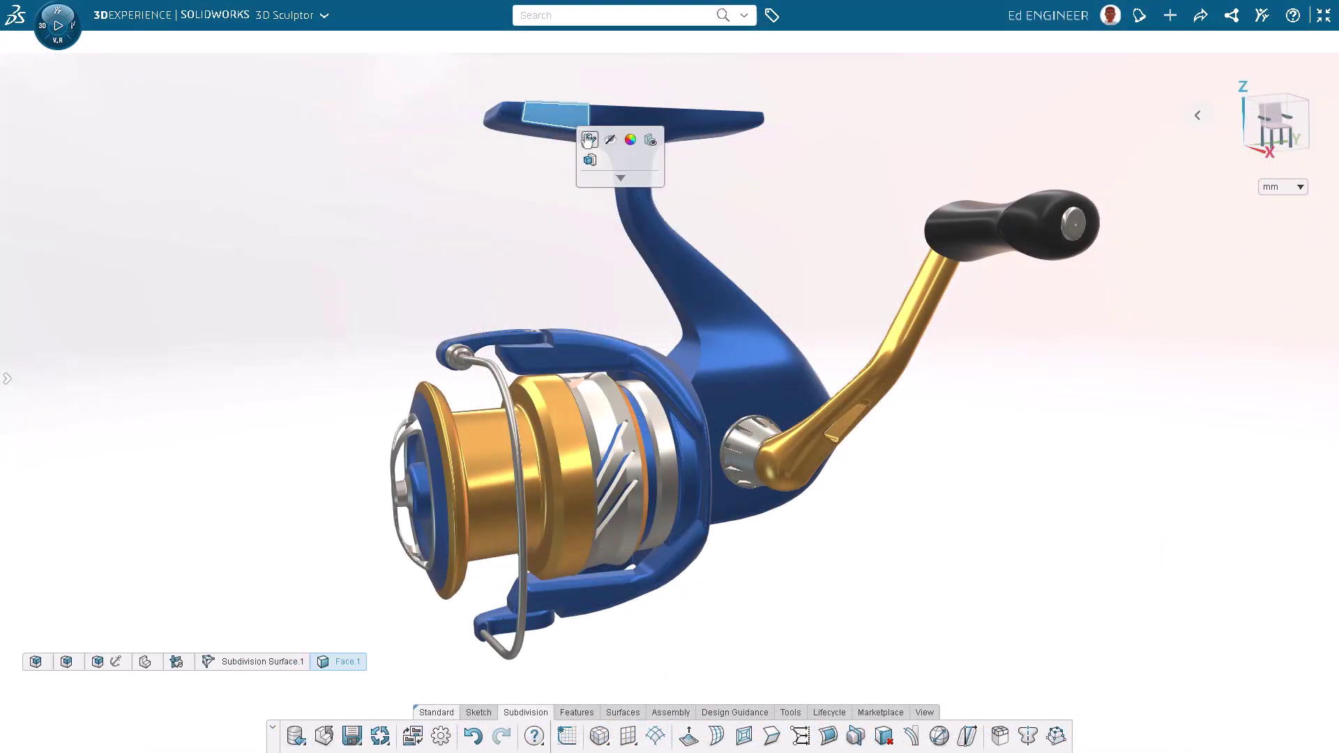
{"action": "left_click", "coordinate": [1283, 119]}
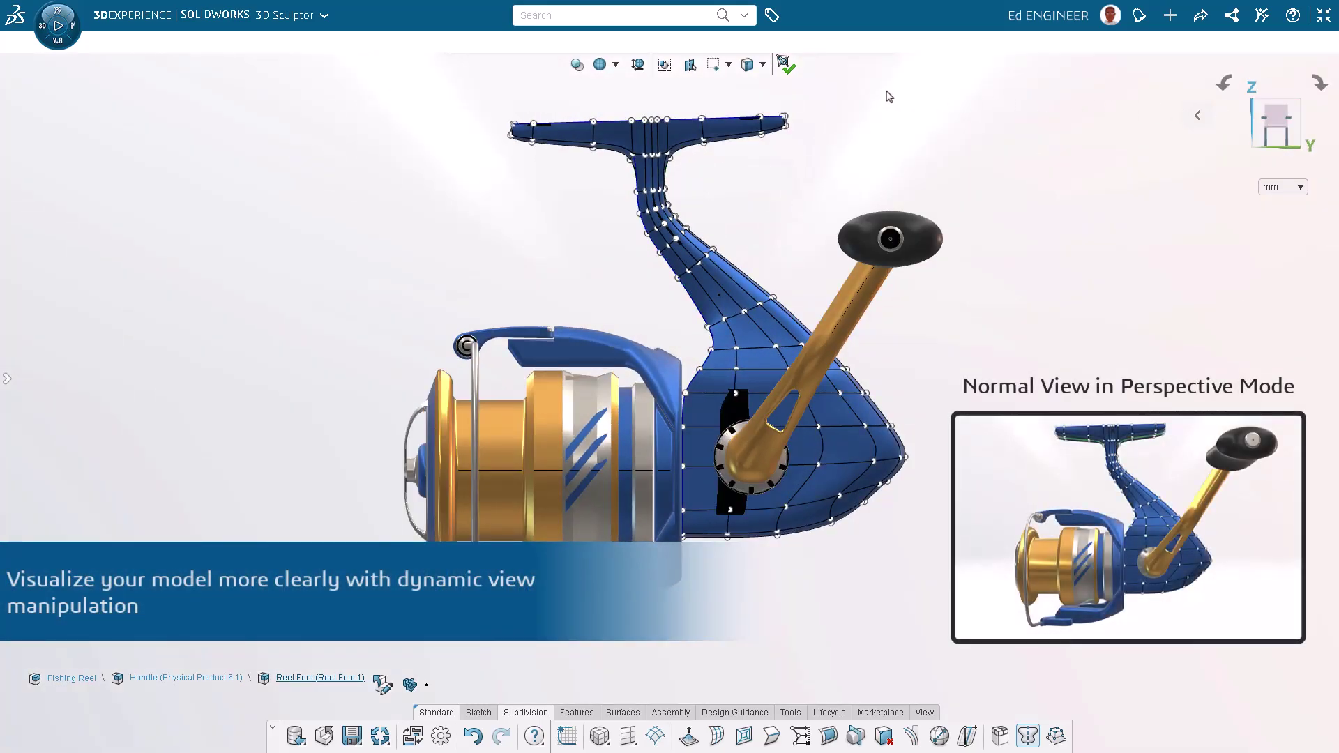
{"action": "left_click_drag", "start_coordinate": [857, 88], "coordinate": [476, 187]}
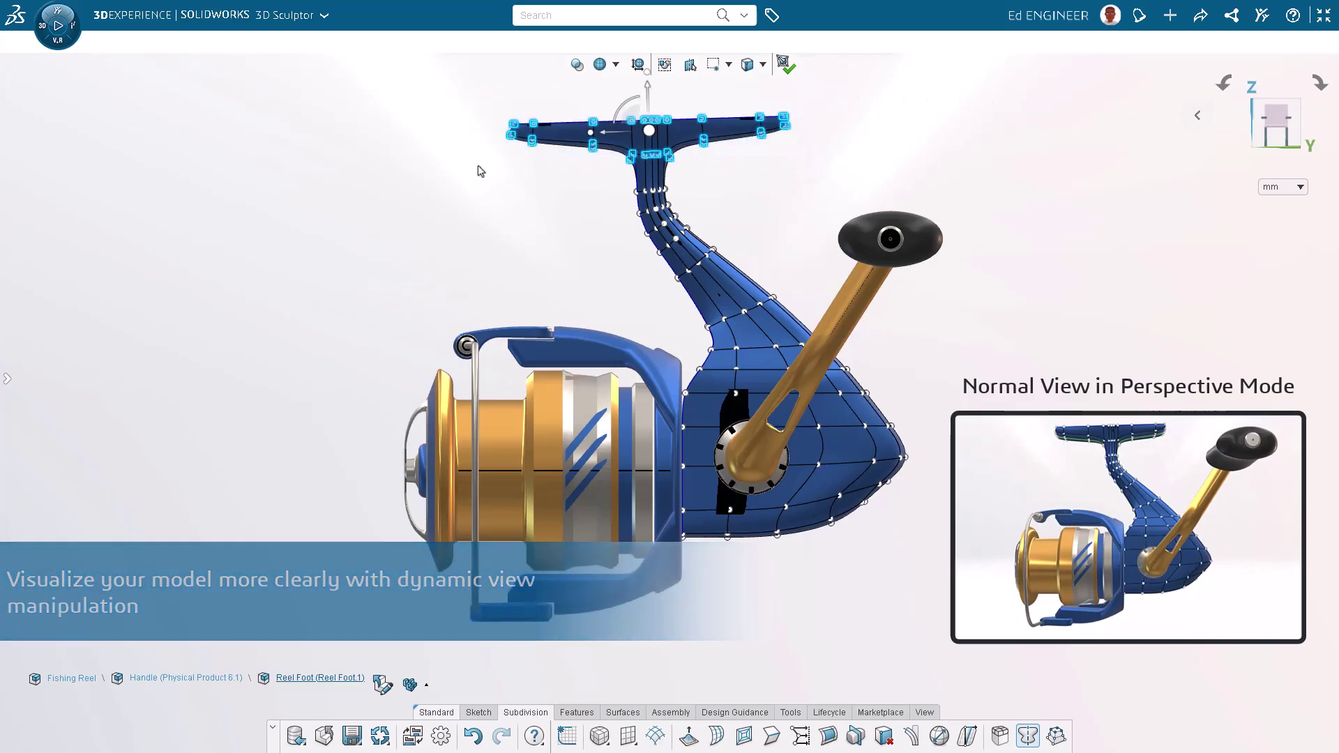
{"action": "left_click_drag", "start_coordinate": [649, 91], "coordinate": [648, 83]}
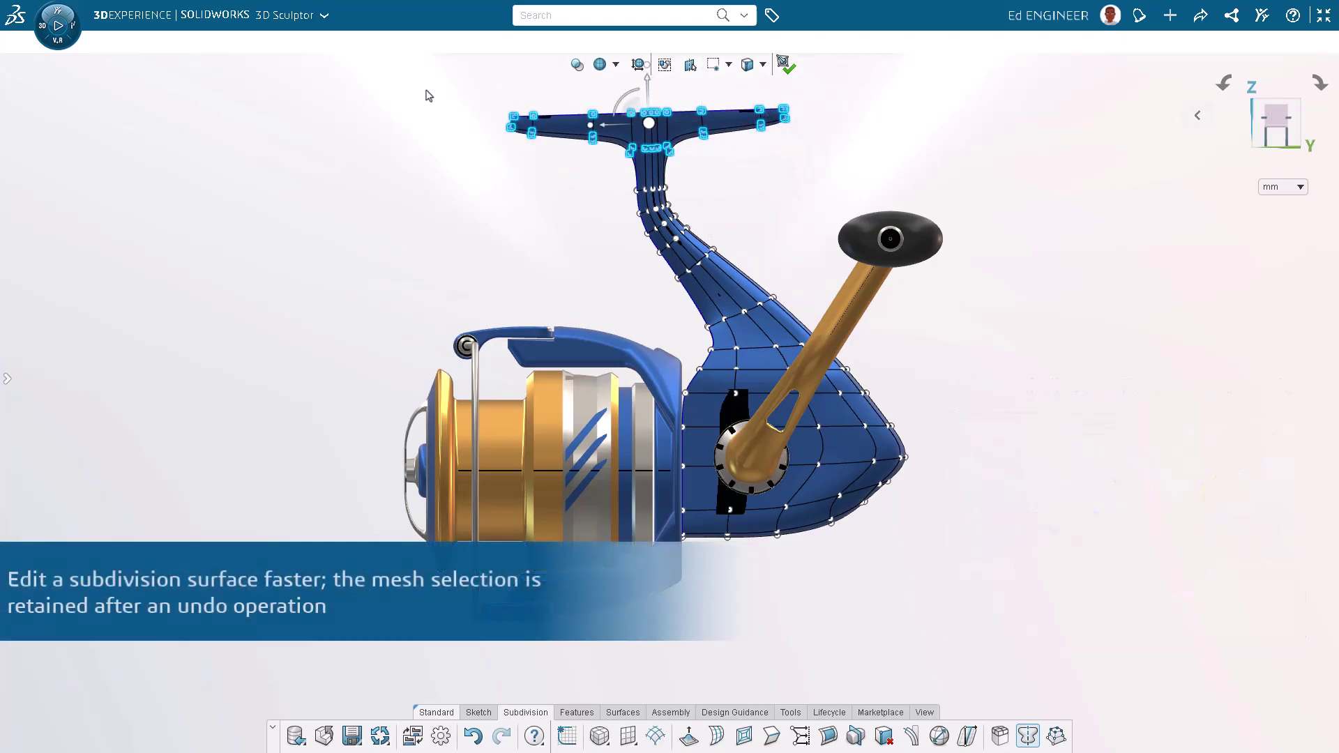
{"action": "key", "text": "ctrl+z"}
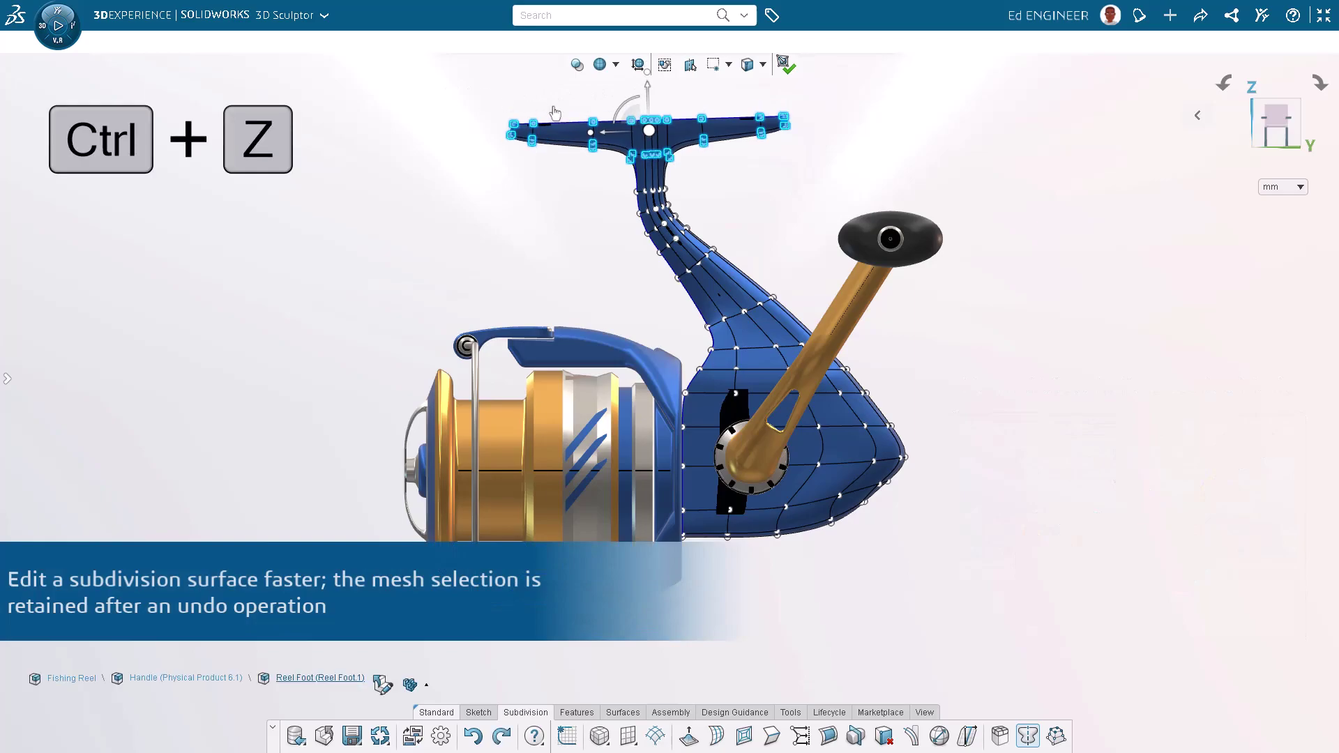
{"action": "left_click_drag", "start_coordinate": [647, 94], "coordinate": [647, 89]}
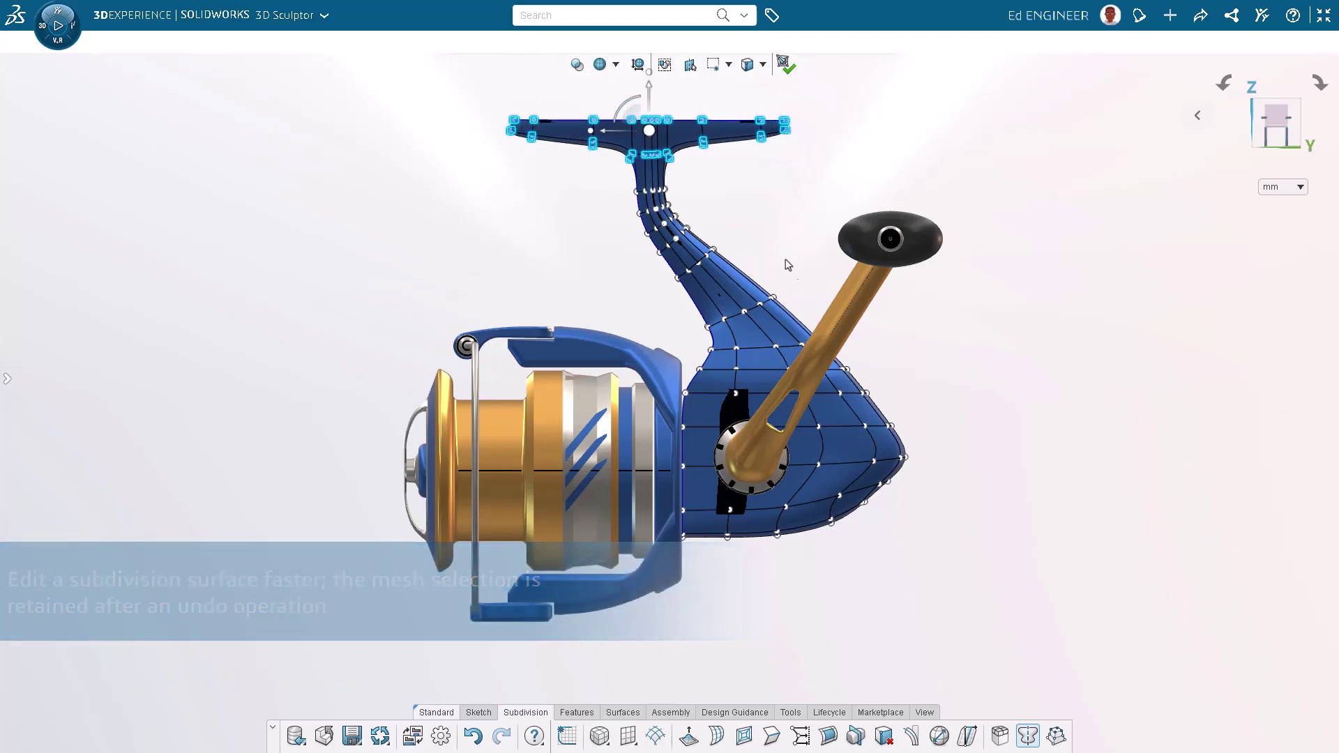
{"action": "mouse_move", "coordinate": [945, 476]}
{"action": "left_mouse_down"}
{"action": "mouse_move", "coordinate": [901, 449]}
{"action": "mouse_move", "coordinate": [906, 466]}
{"action": "left_mouse_up"}
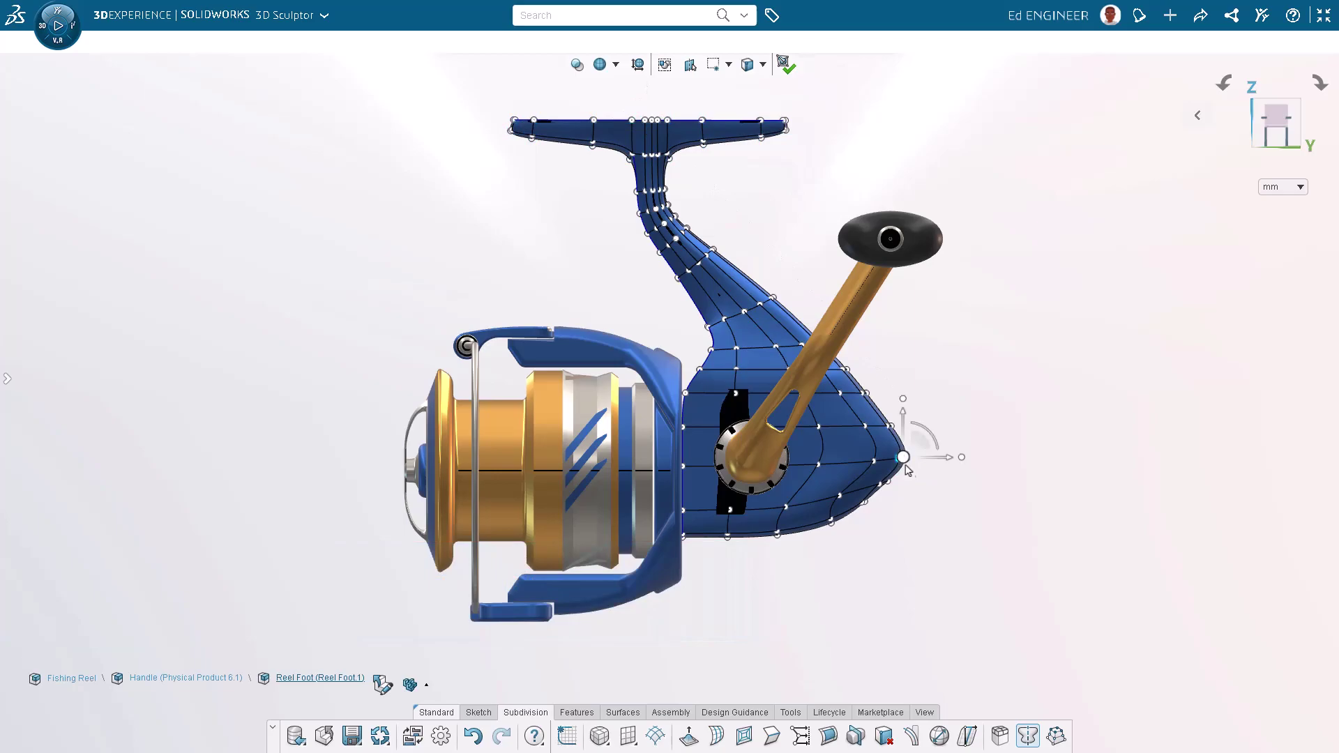
Hide other parts and pull the rear tip outward with 53 mm soft selection
{"action": "left_click", "coordinate": [1055, 737]}
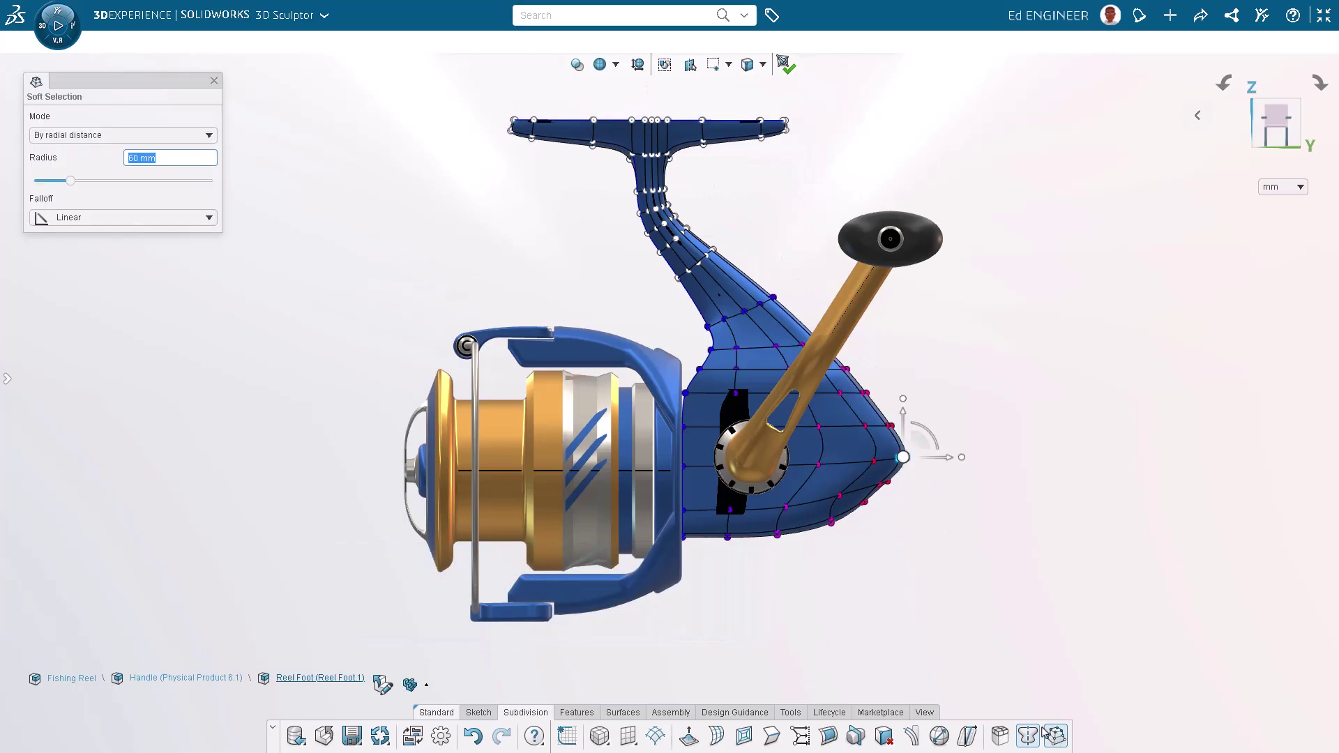
{"action": "left_click", "coordinate": [427, 689]}
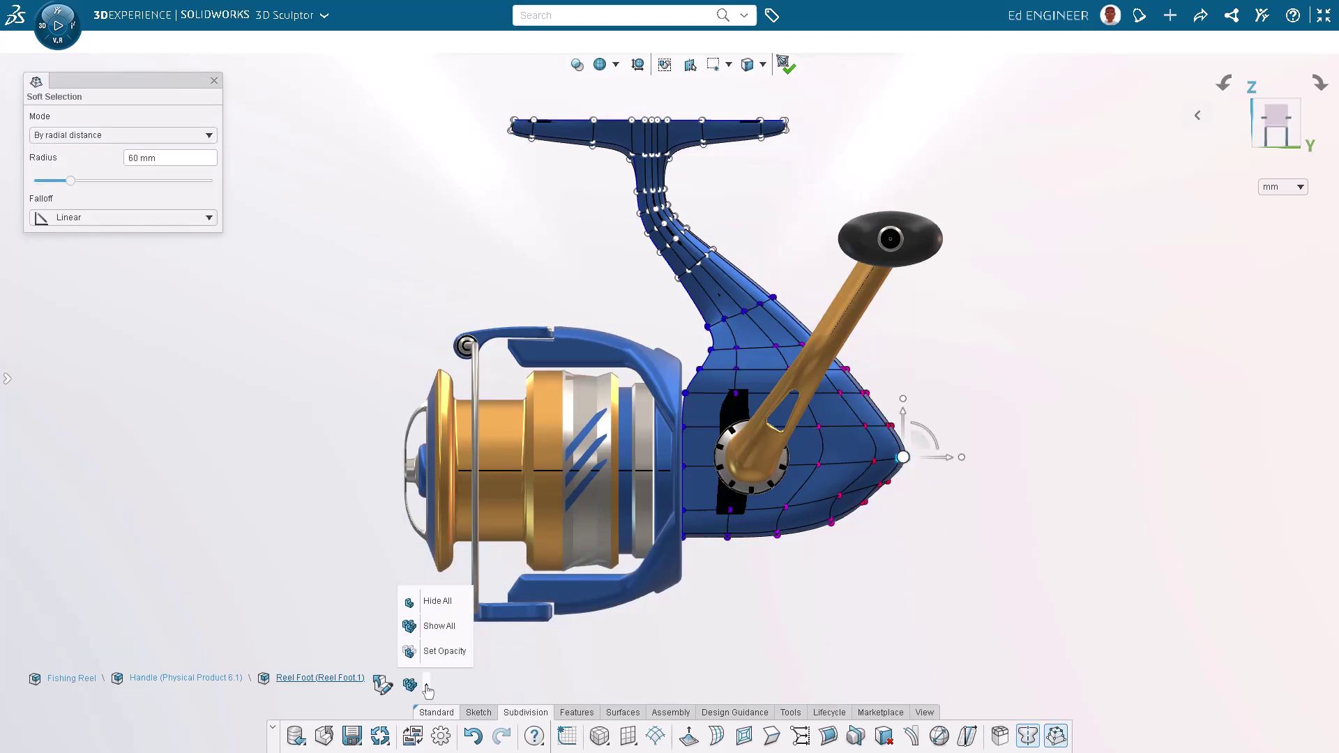
{"action": "left_click", "coordinate": [450, 613]}
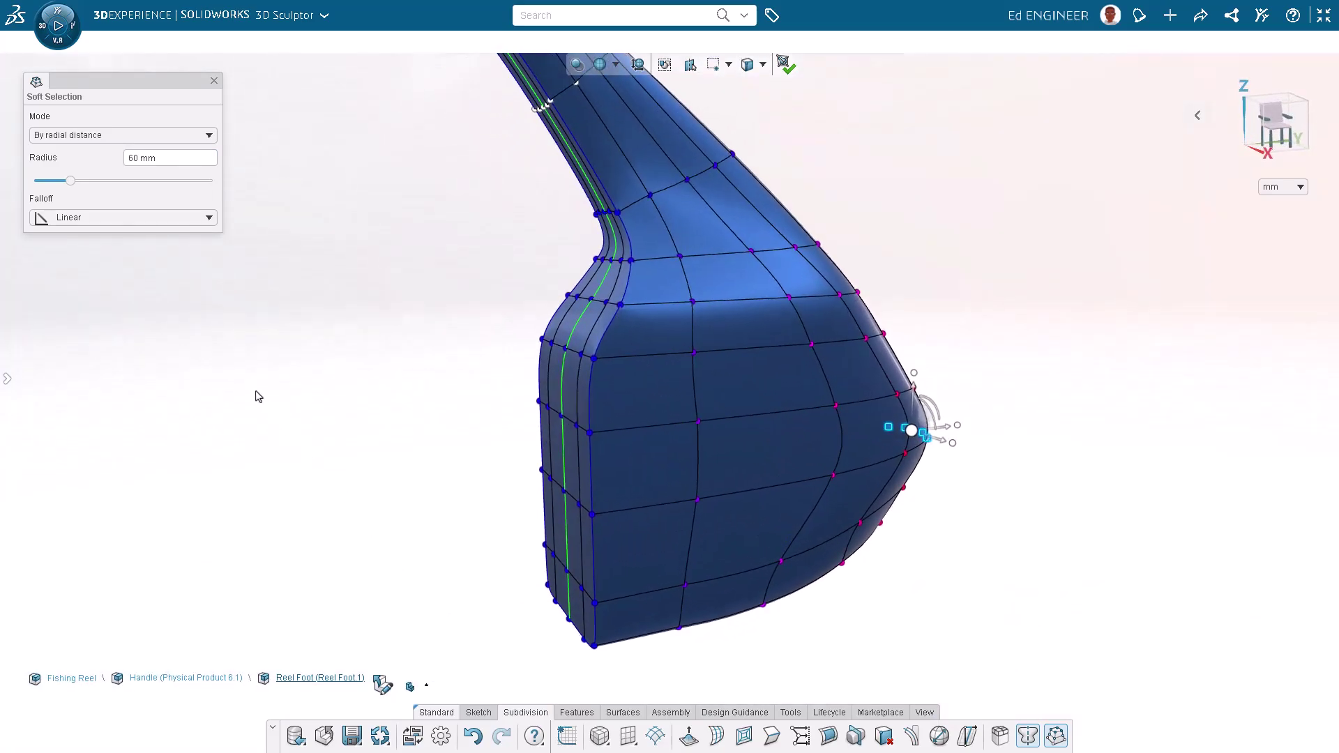
{"action": "left_click_drag", "start_coordinate": [70, 180], "coordinate": [80, 180]}
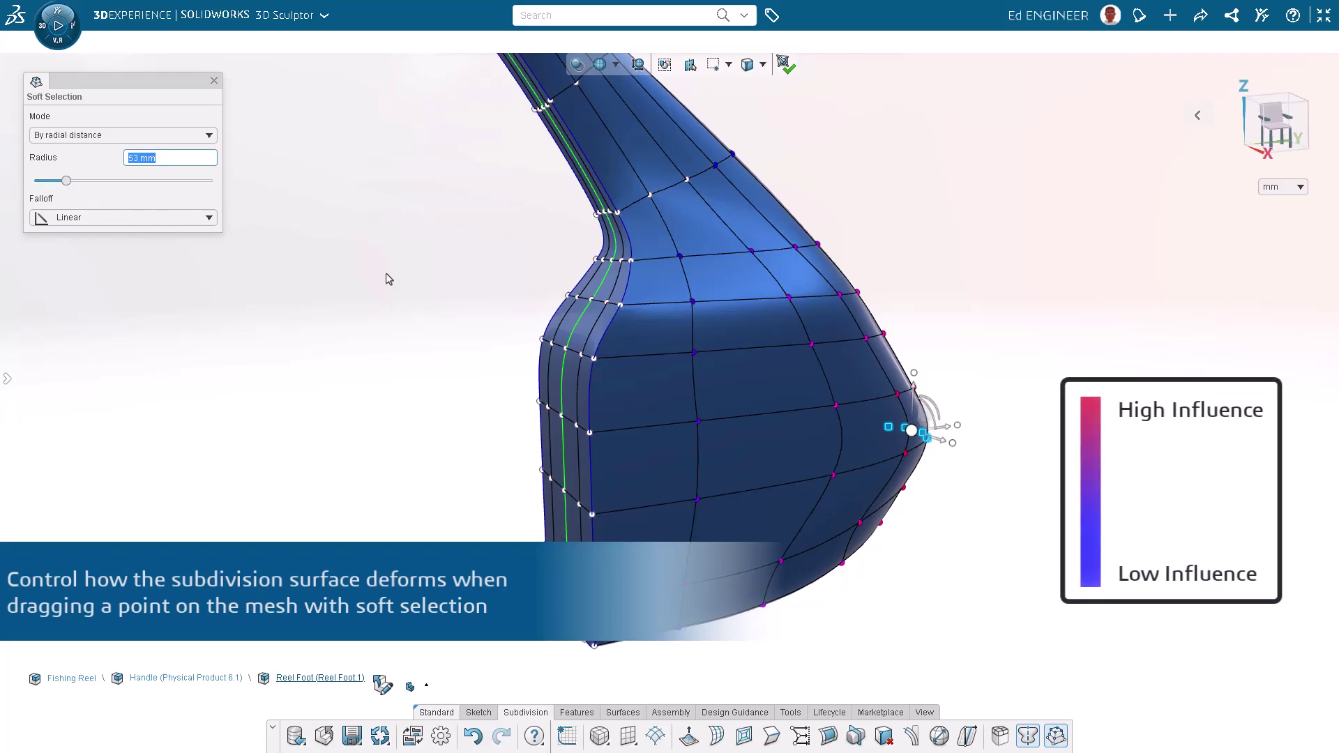
{"action": "left_click_drag", "start_coordinate": [946, 433], "coordinate": [963, 437]}
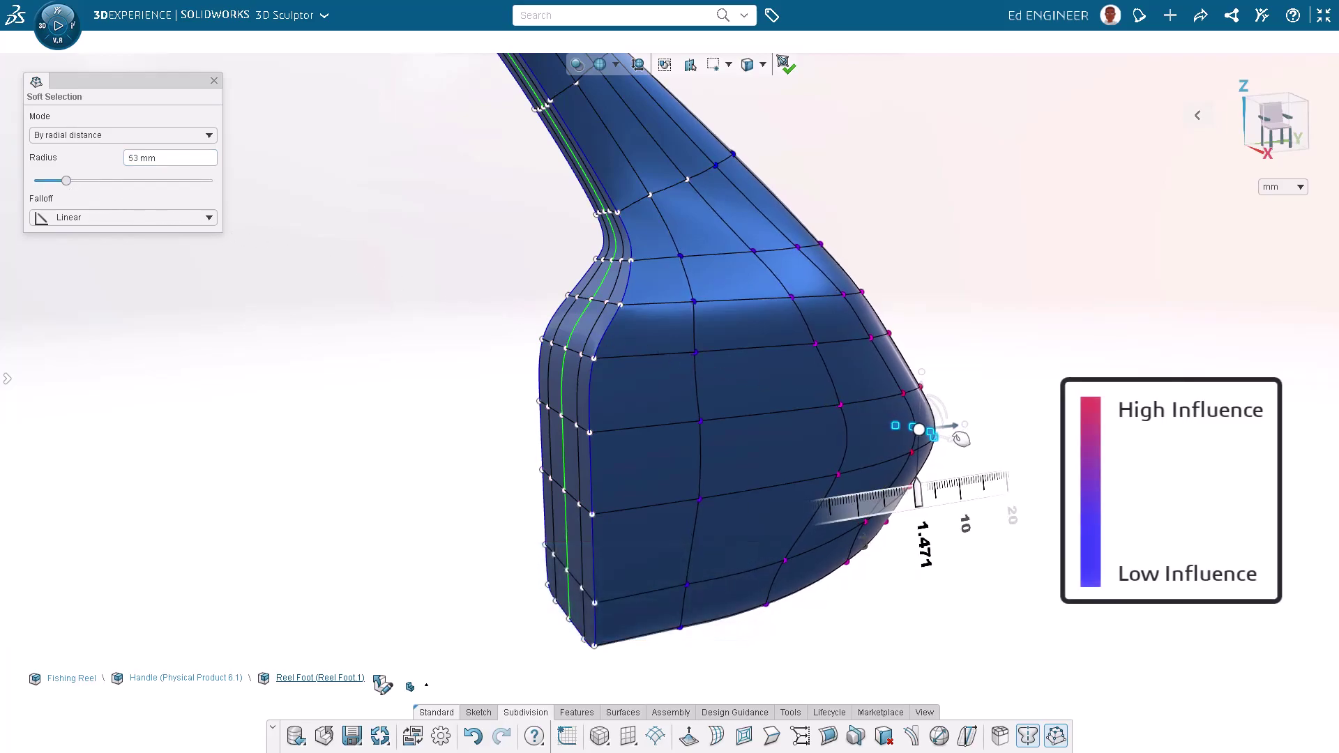
{"action": "left_click", "coordinate": [979, 534]}
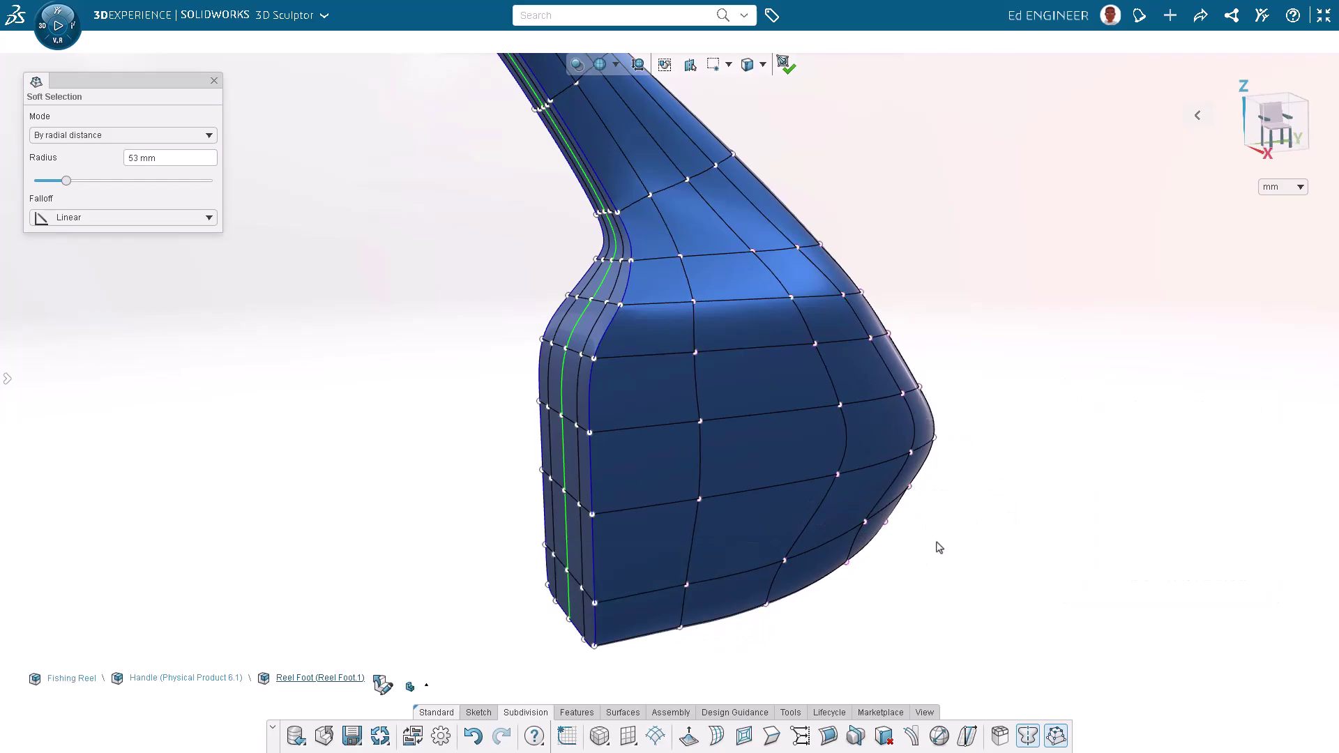
Exit the fishing reel sculpt session to return to the whole model
{"action": "left_click", "coordinate": [382, 684]}
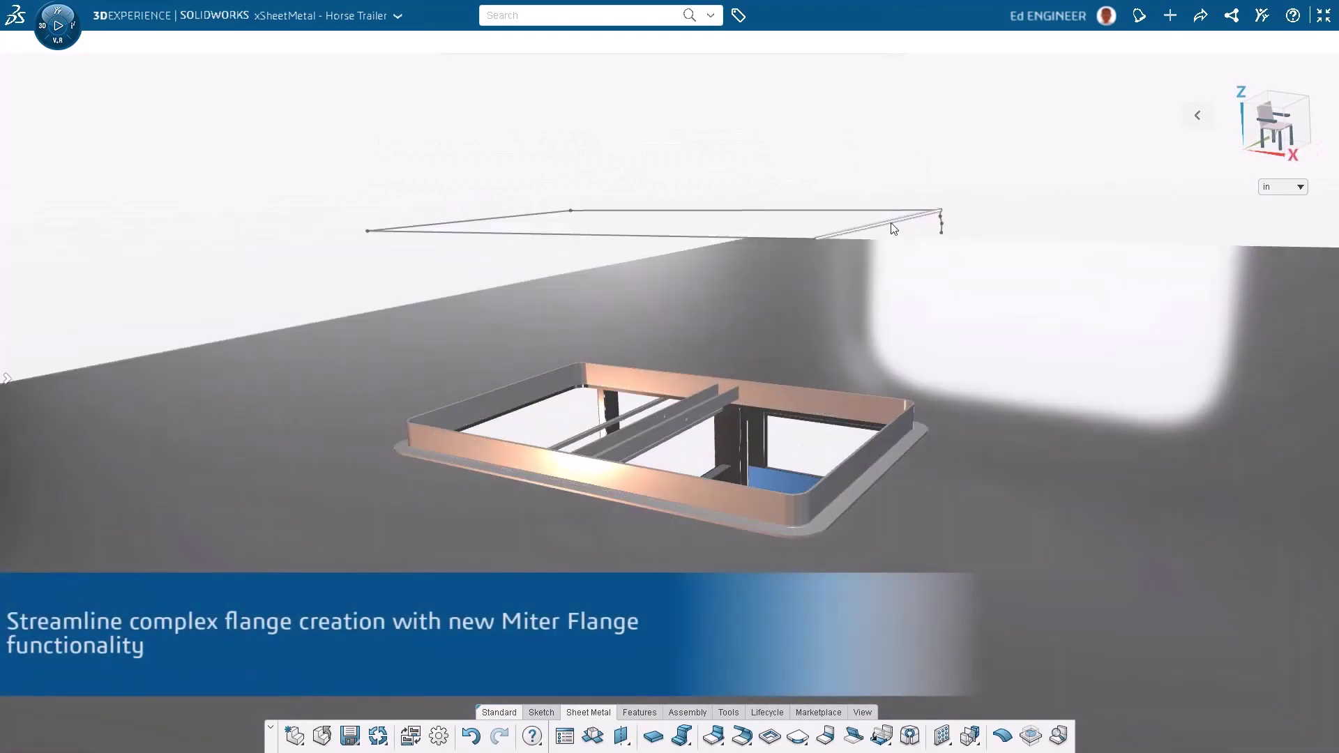
Turn the cover sketch above the roof vent into a wall panel
{"action": "left_click", "coordinate": [904, 219]}
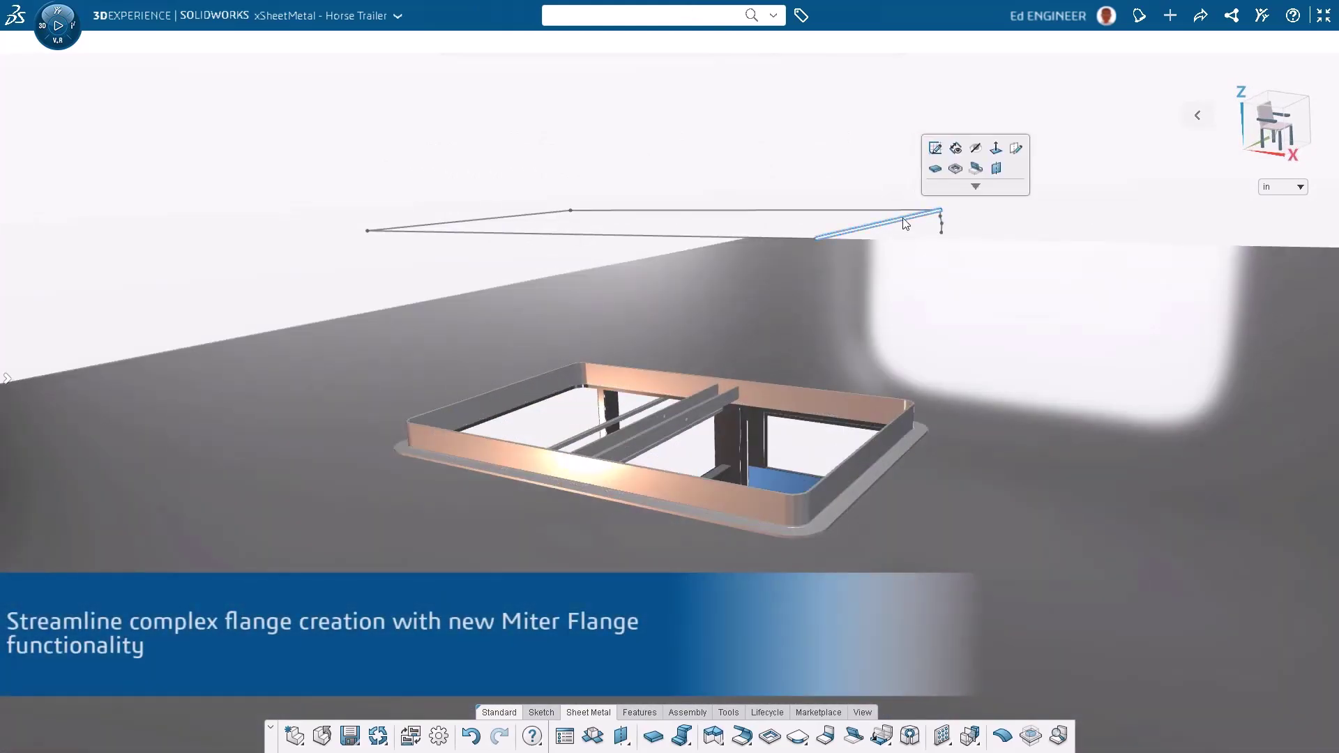
{"action": "left_click", "coordinate": [934, 170]}
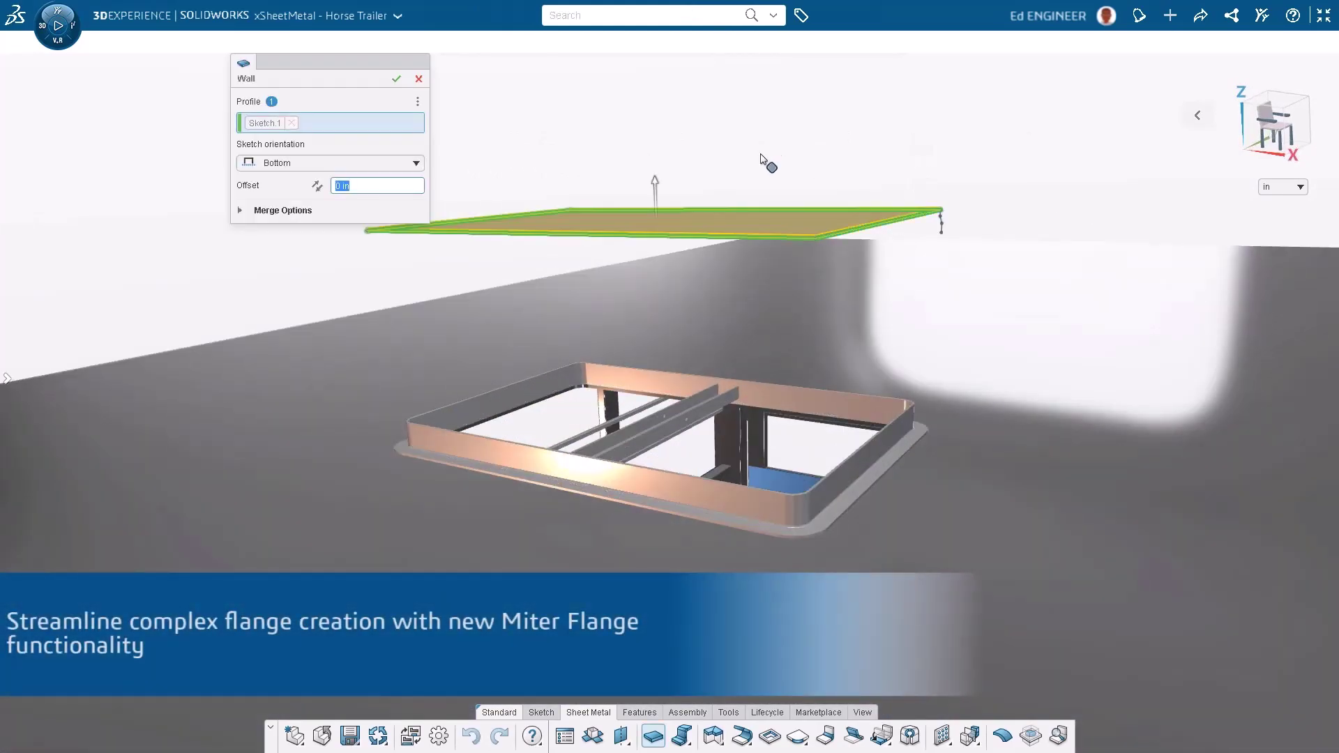
{"action": "left_click", "coordinate": [395, 79]}
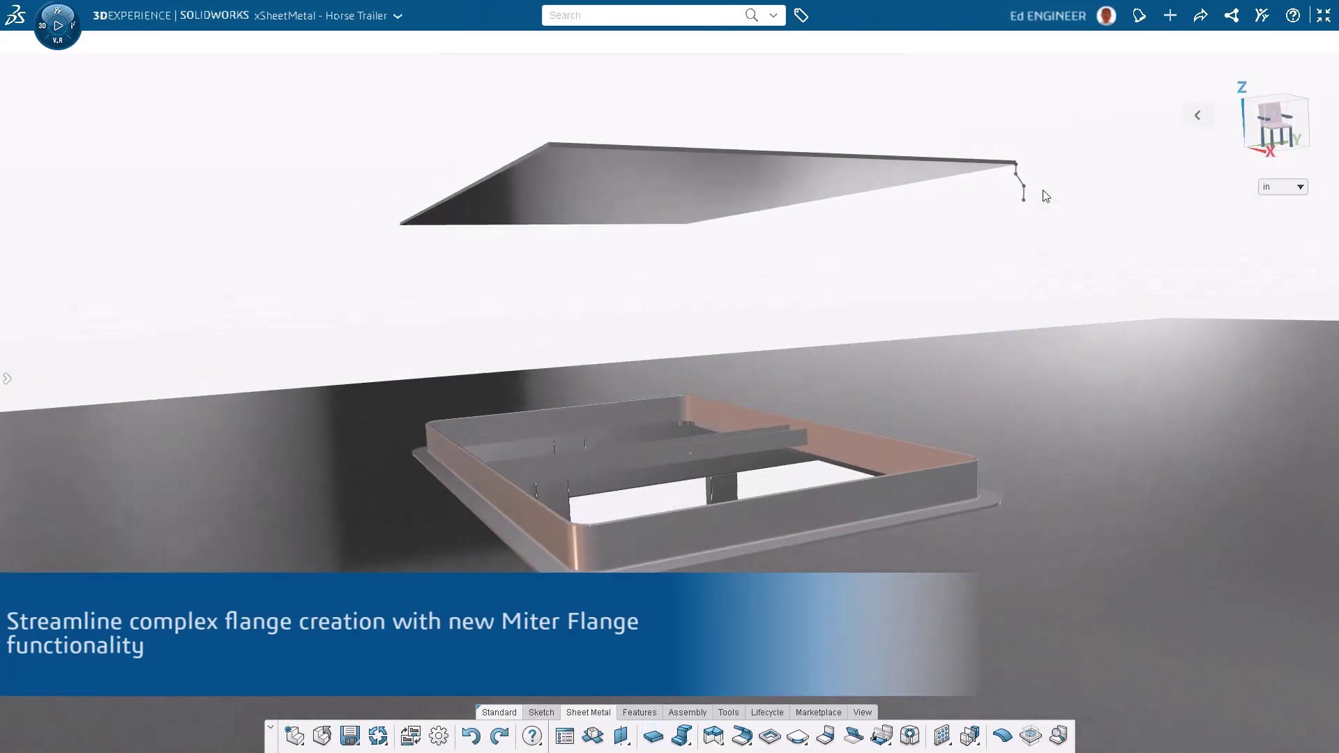
Add a miter flange from Sketch.3 on the cover's four edges with a 0.0625 in gap
{"action": "left_click", "coordinate": [712, 736]}
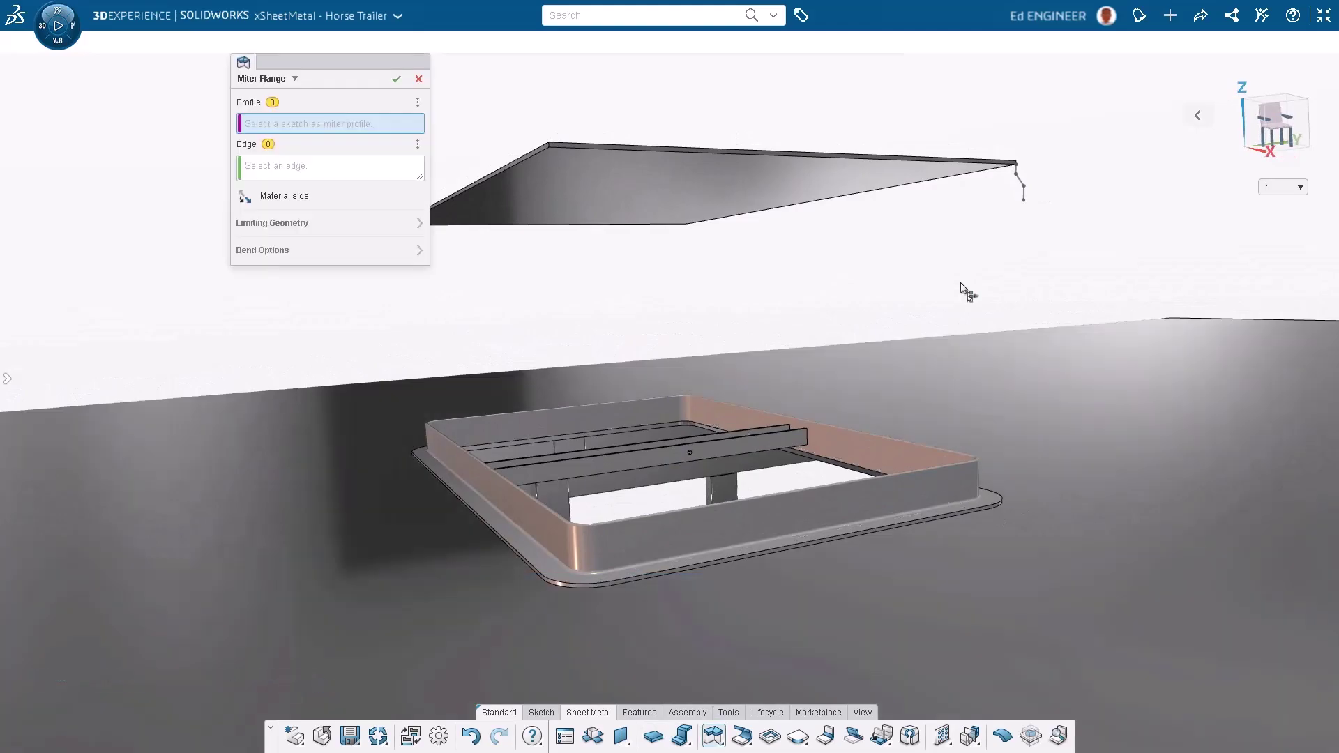
{"action": "left_click", "coordinate": [1024, 186]}
{"action": "left_click", "coordinate": [646, 224]}
{"action": "left_click", "coordinate": [522, 163]}
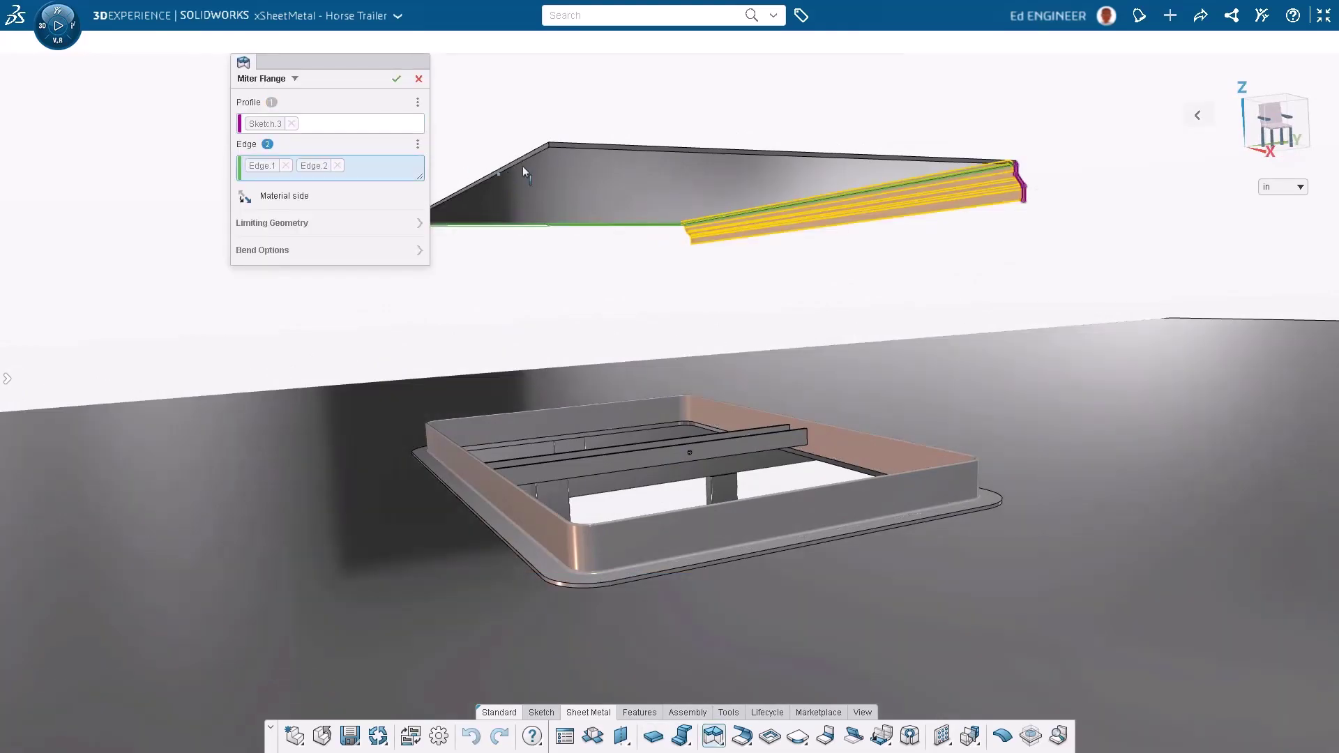
{"action": "left_click", "coordinate": [628, 149]}
{"action": "left_click", "coordinate": [691, 178]}
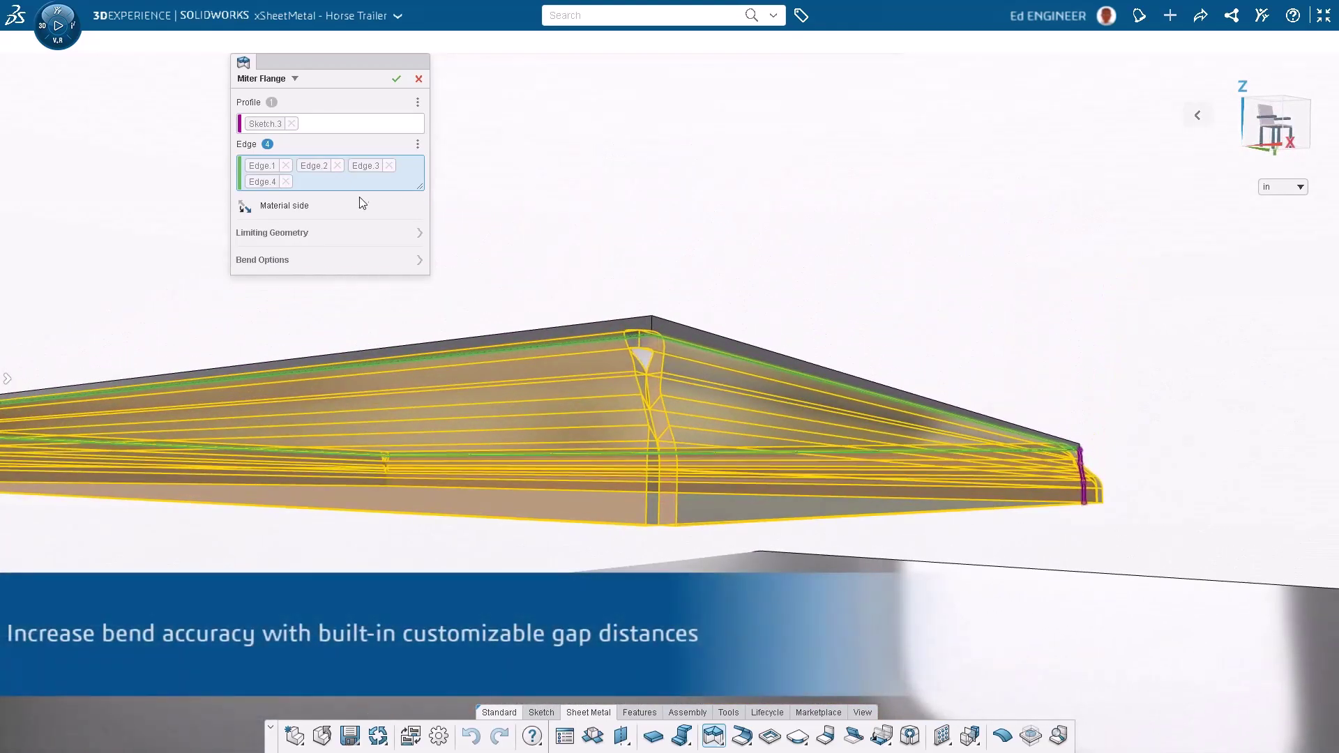
{"action": "left_click", "coordinate": [386, 244]}
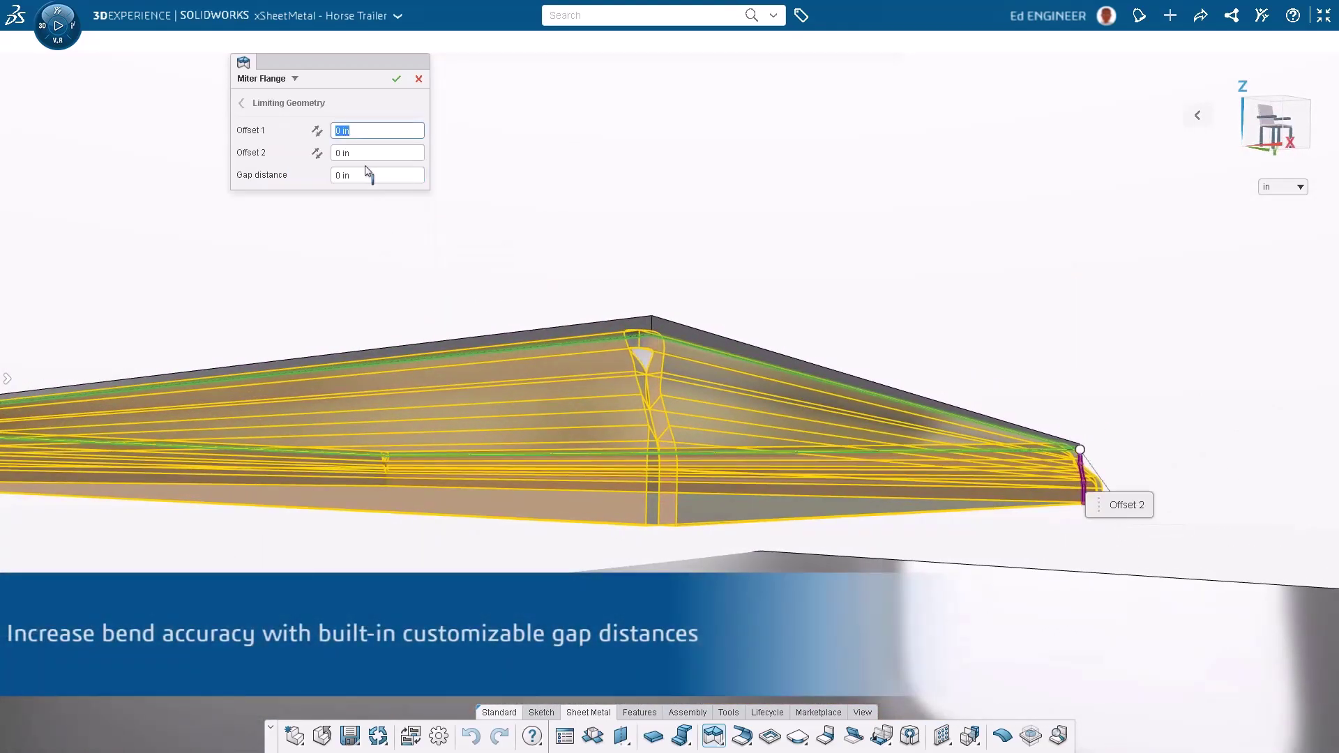
{"action": "left_click", "coordinate": [340, 176]}
{"action": "type", "text": "0.0625"}
{"action": "key", "text": "Return"}
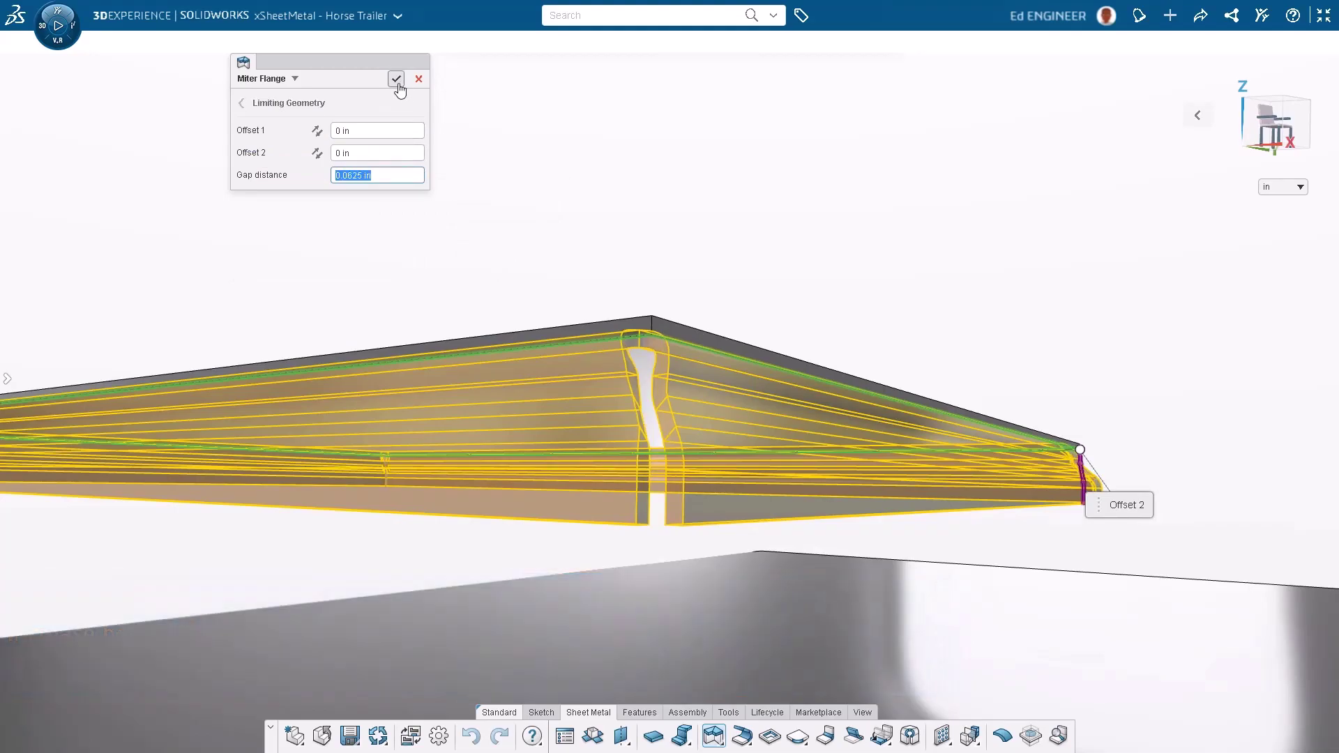
{"action": "left_click", "coordinate": [396, 79]}
{"action": "scroll", "coordinate": [1165, 547], "scroll_direction": "up", "scroll_amount": 5}
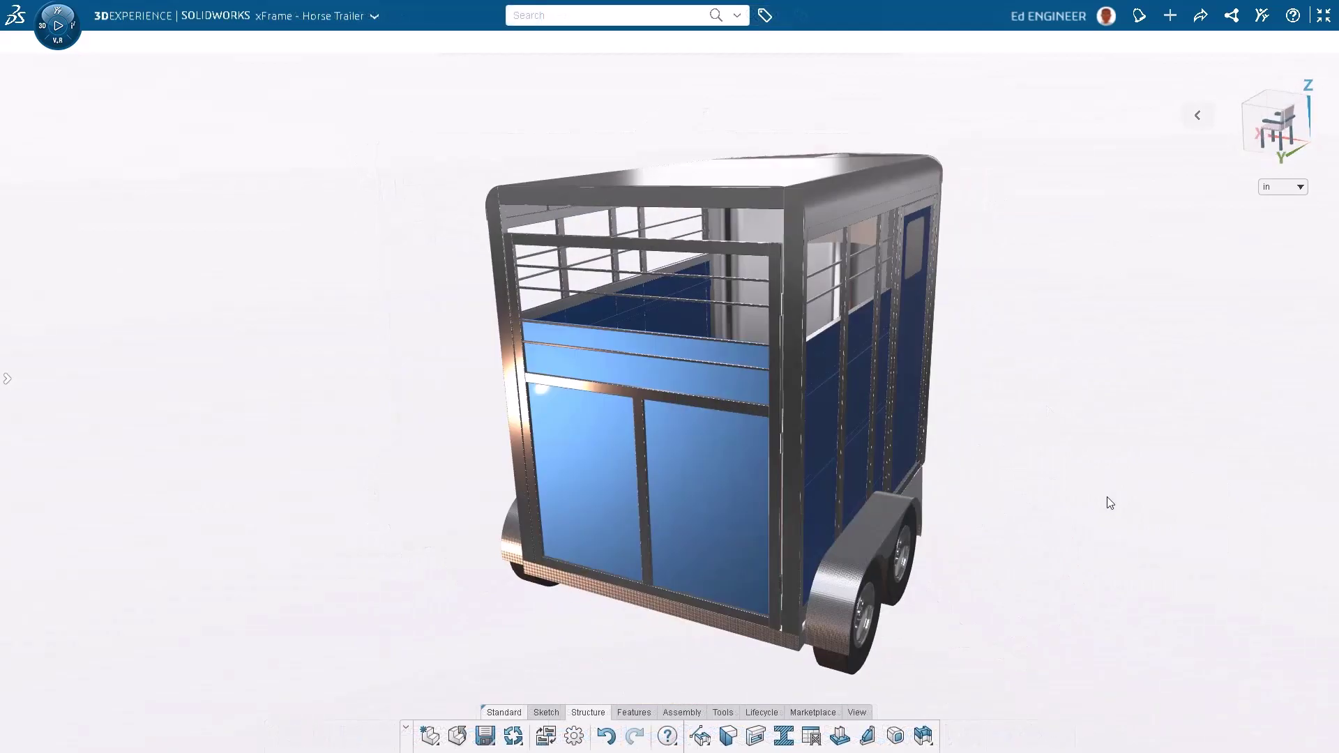
Cut out the post sketch profiles to a blind 0.5 in depth through the single vertical post
{"action": "left_click", "coordinate": [505, 326]}
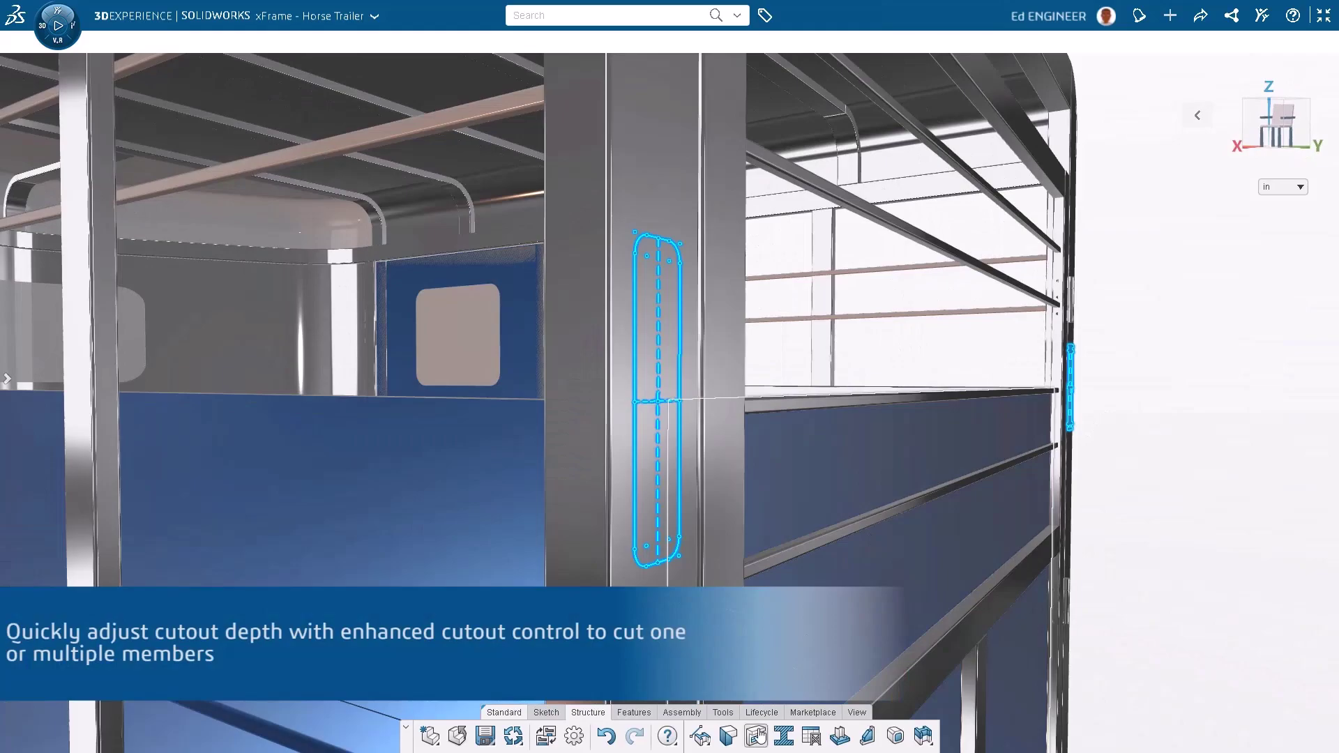
{"action": "left_click", "coordinate": [759, 736]}
{"action": "type", "text": "27"}
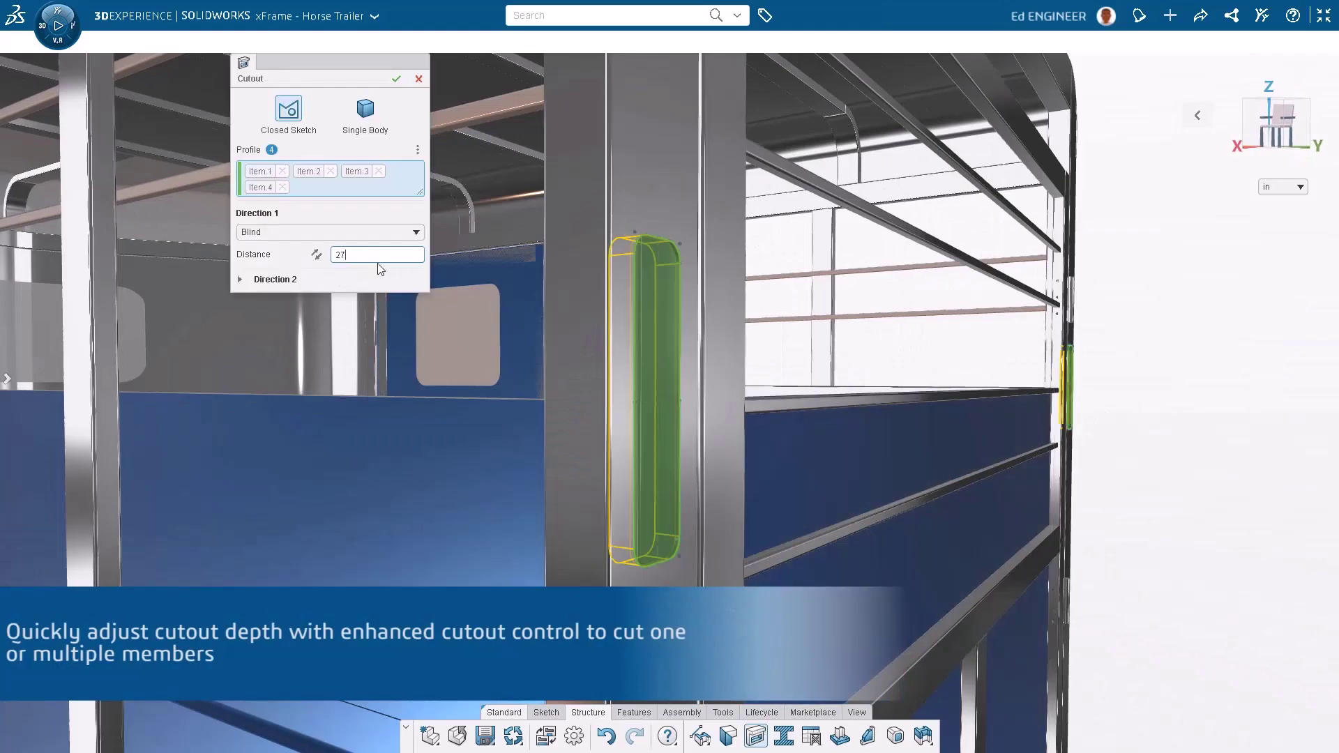
{"action": "key", "text": "Return"}
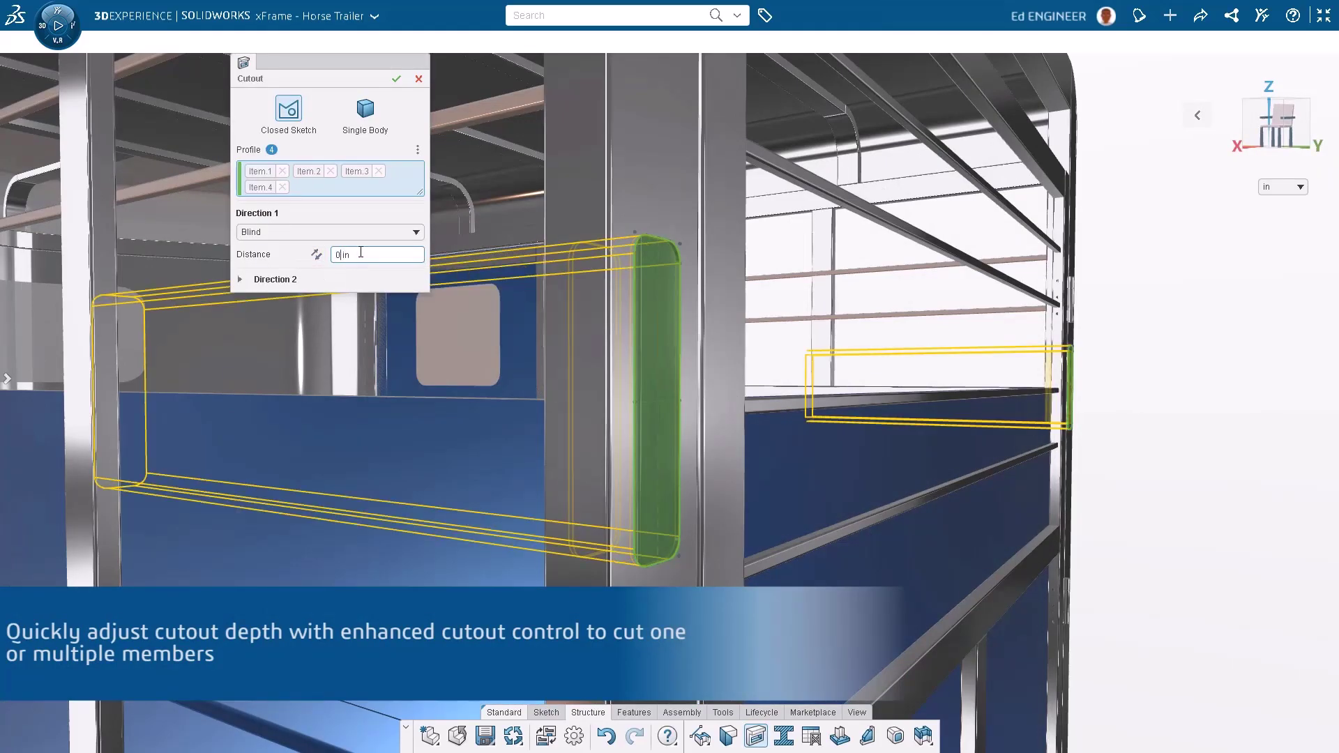
{"action": "type", "text": "0.5"}
{"action": "key", "text": "Return"}
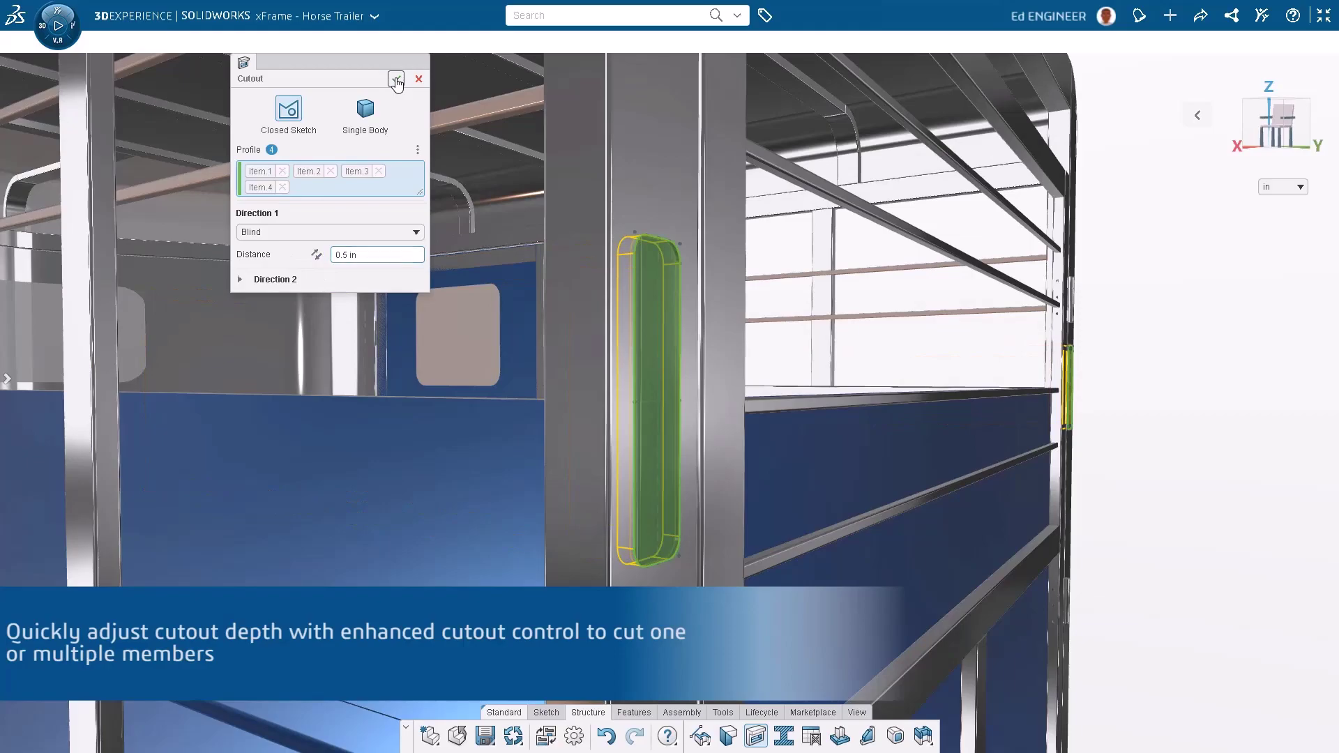
{"action": "left_click", "coordinate": [396, 83]}
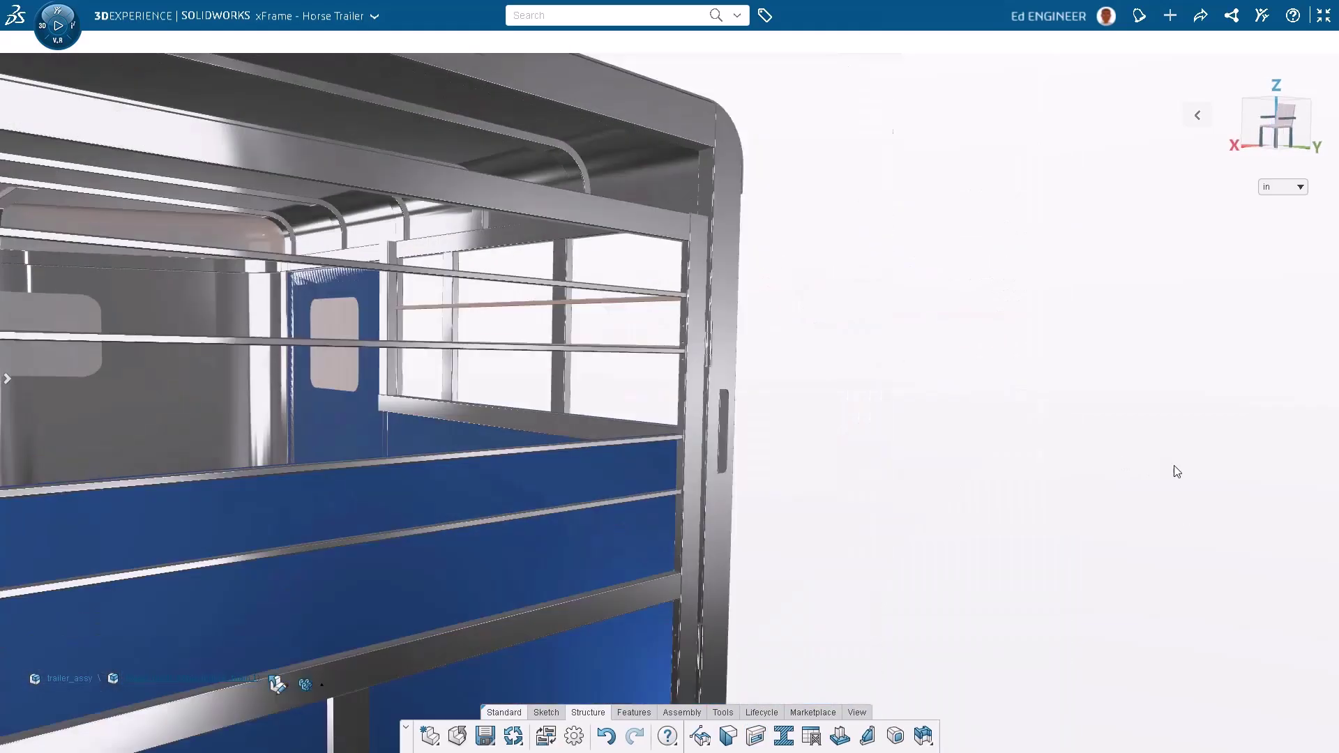
Insert four trailer_tail_light instances from the 'trailer_' search into the post slots
{"action": "left_click", "coordinate": [672, 16]}
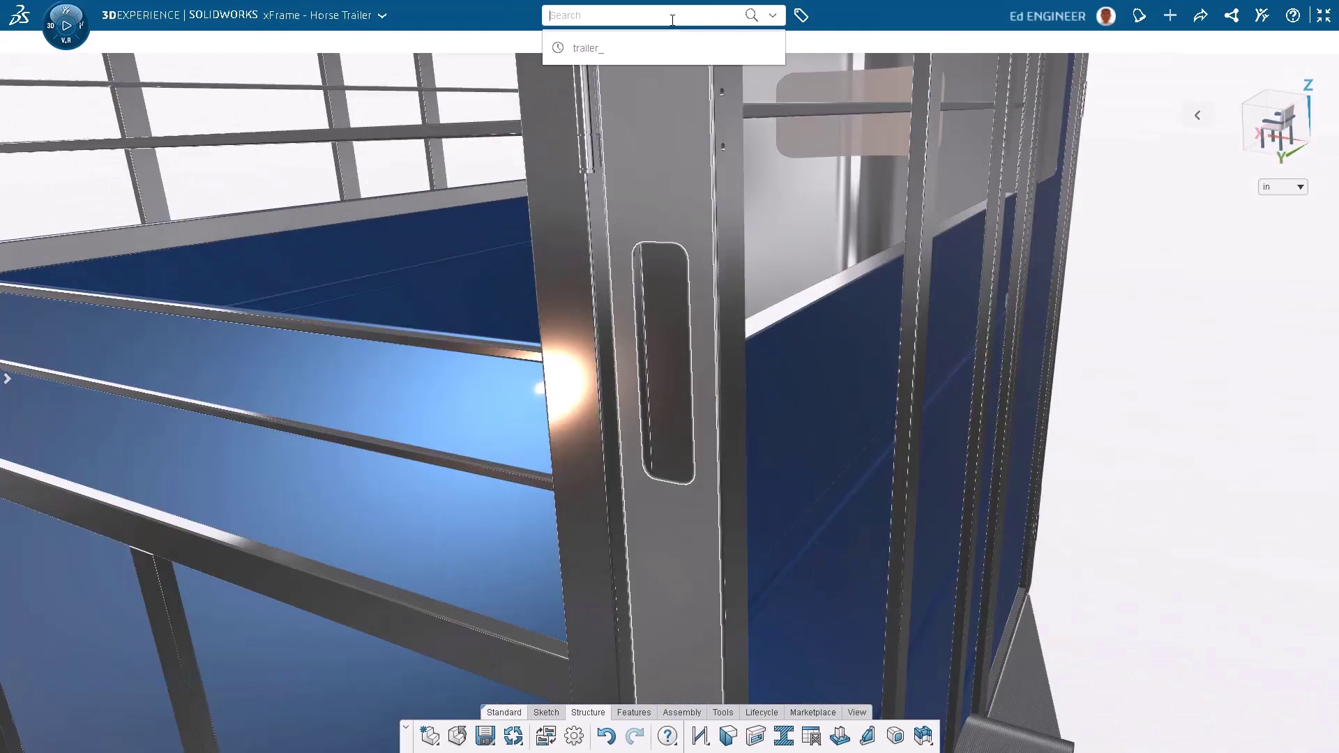
{"action": "left_click", "coordinate": [588, 47]}
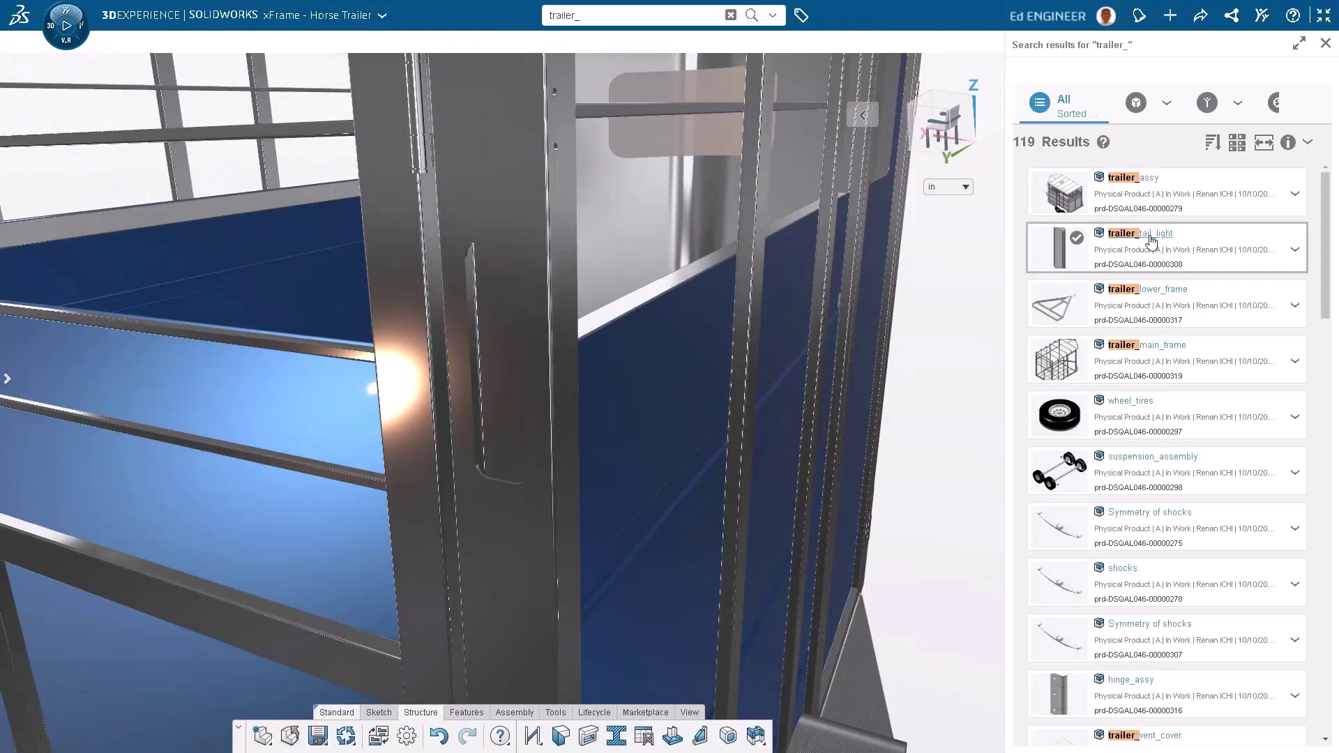
{"action": "left_click_drag", "start_coordinate": [1162, 245], "coordinate": [904, 359]}
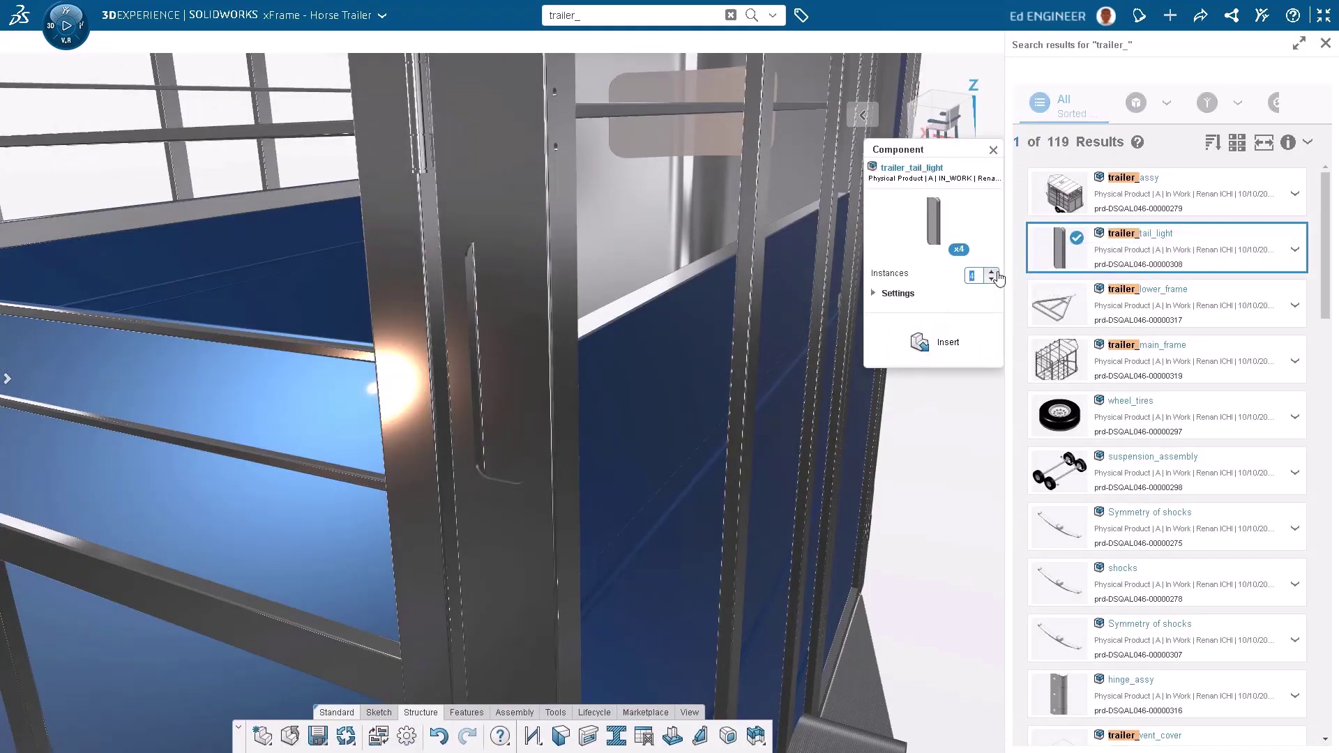
{"action": "left_click", "coordinate": [941, 344]}
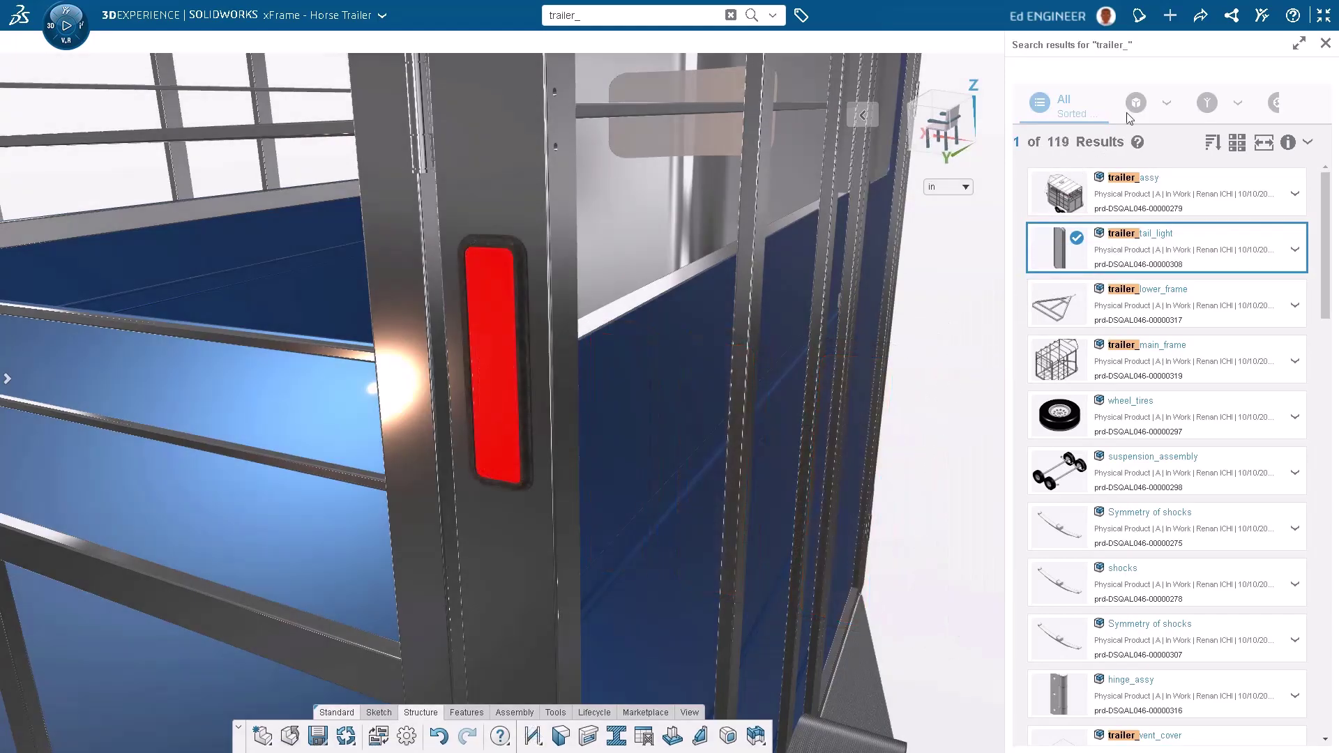
{"action": "left_click", "coordinate": [1325, 44]}
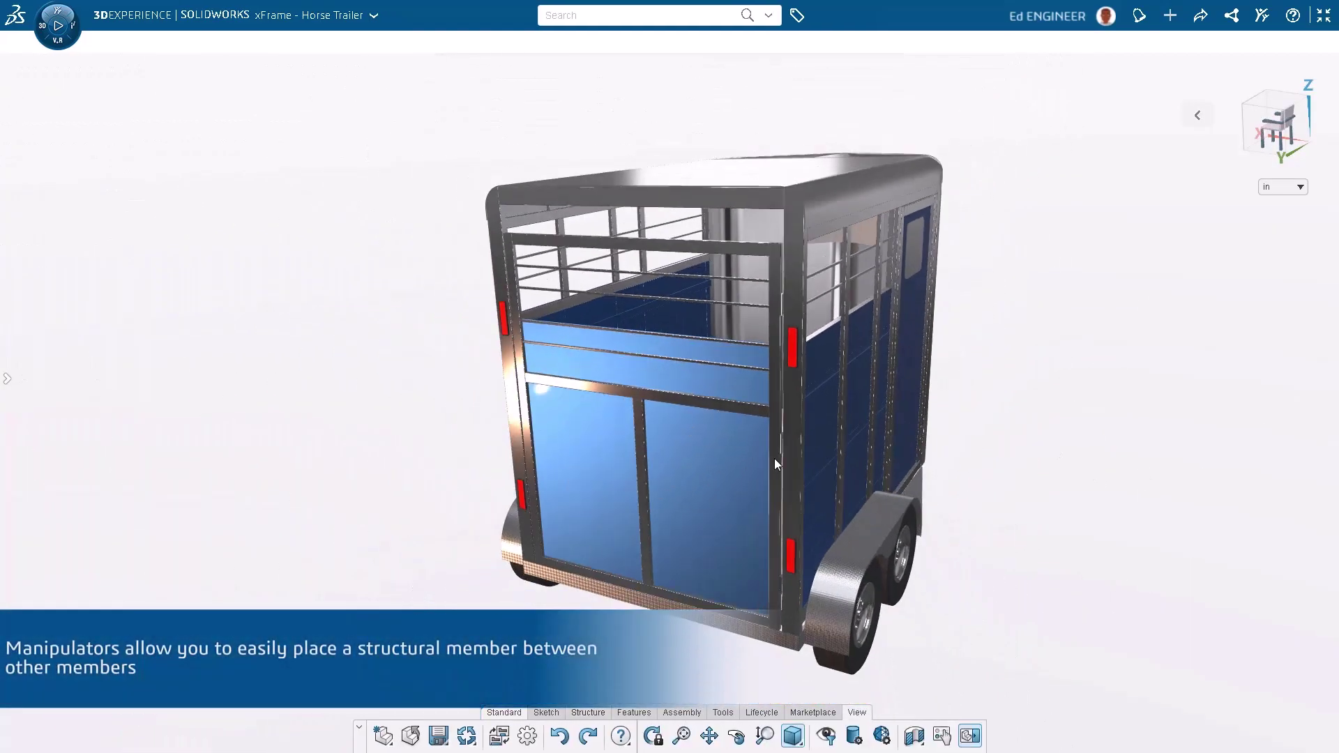
Add diagonal braces between Member.2/Member.5 and Member.5/Member.1, starting 48 in up the posts
{"action": "left_click", "coordinate": [775, 453]}
{"action": "left_click", "coordinate": [930, 385]}
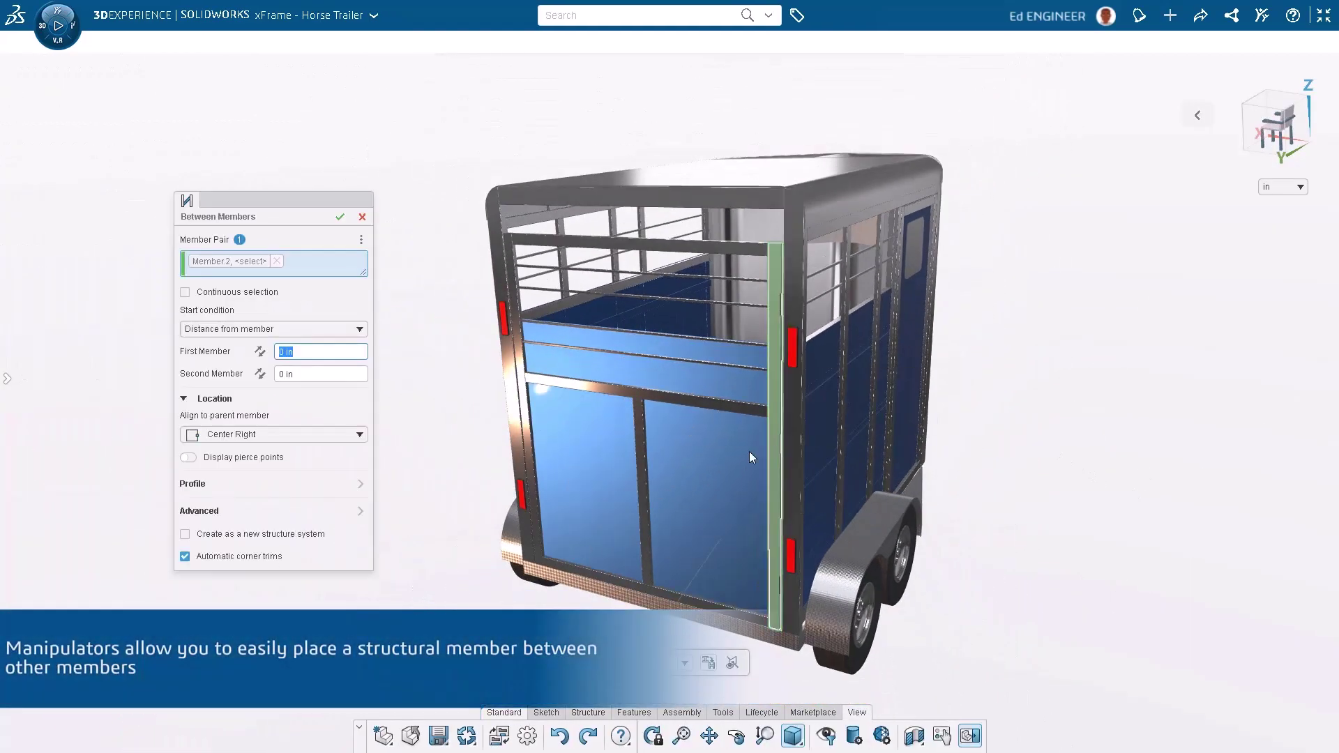
{"action": "left_click", "coordinate": [643, 459]}
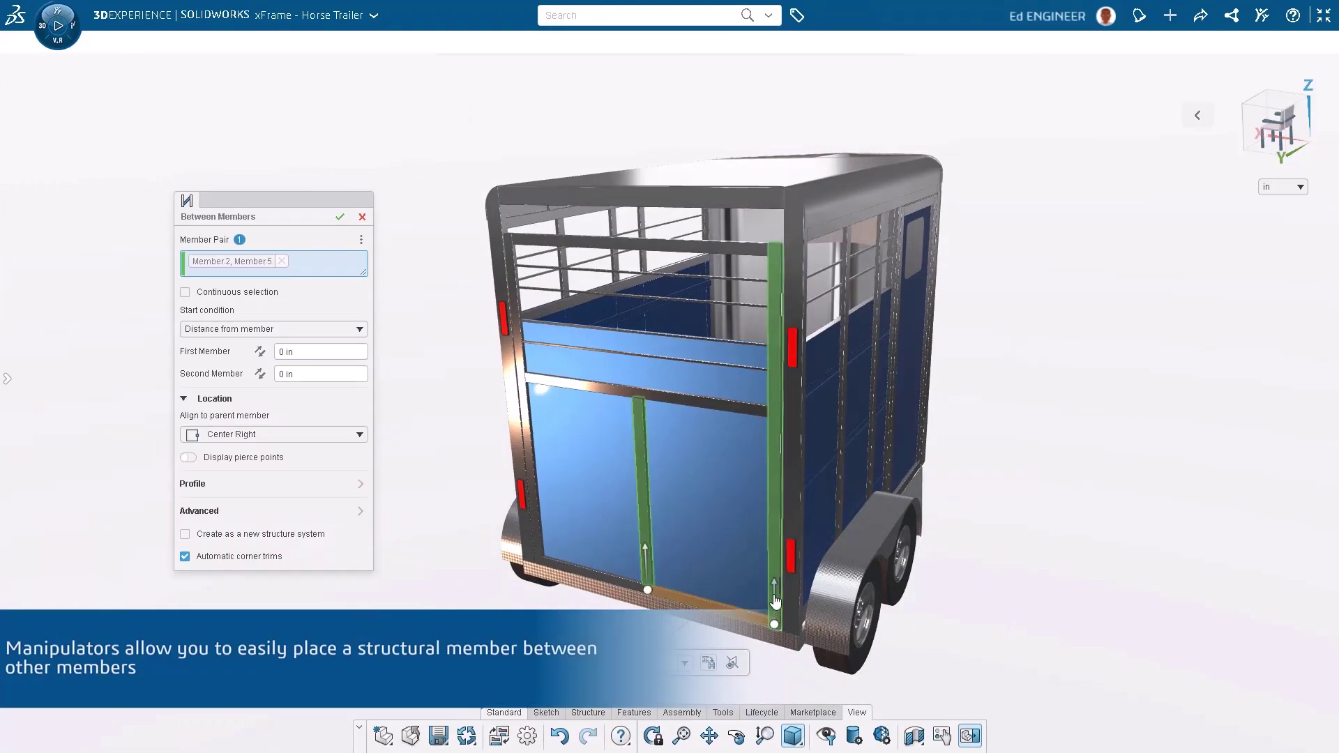
{"action": "left_click_drag", "start_coordinate": [774, 601], "coordinate": [863, 389]}
{"action": "left_click", "coordinate": [641, 457]}
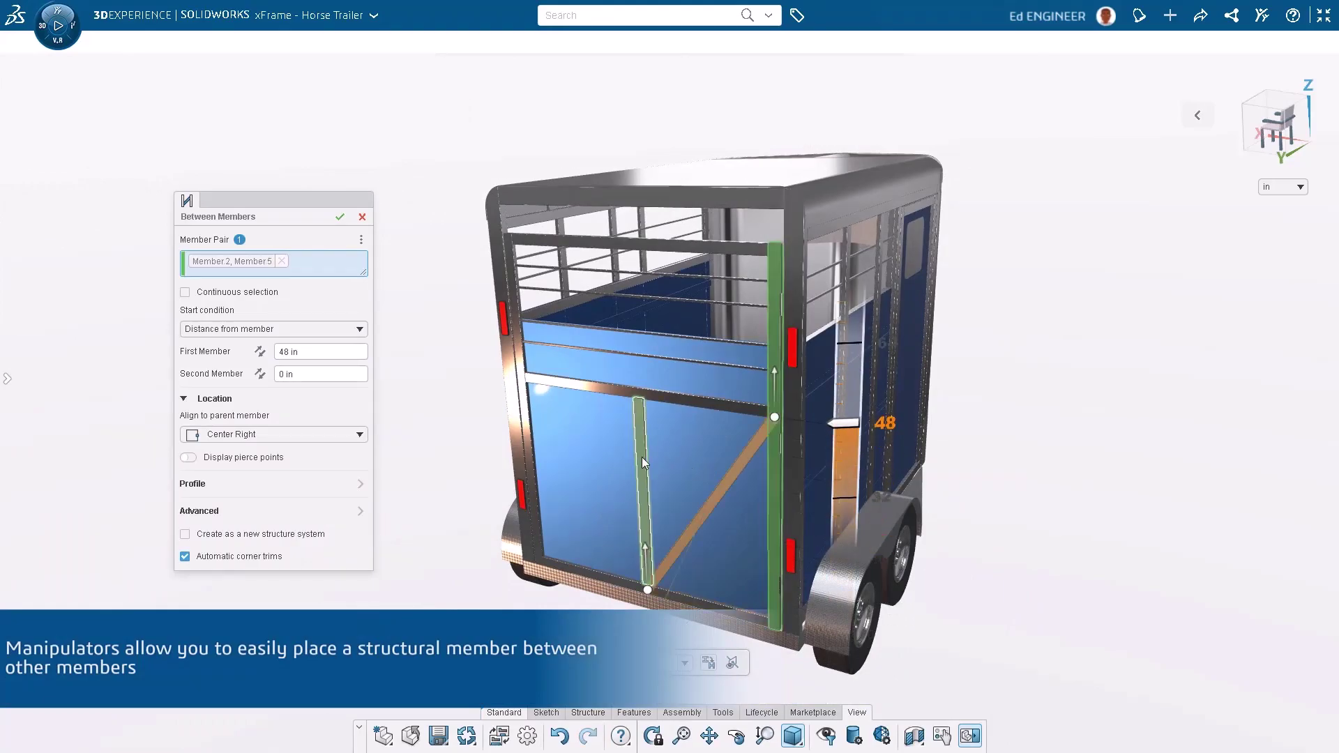
{"action": "left_click", "coordinate": [513, 427]}
{"action": "left_click", "coordinate": [232, 276]}
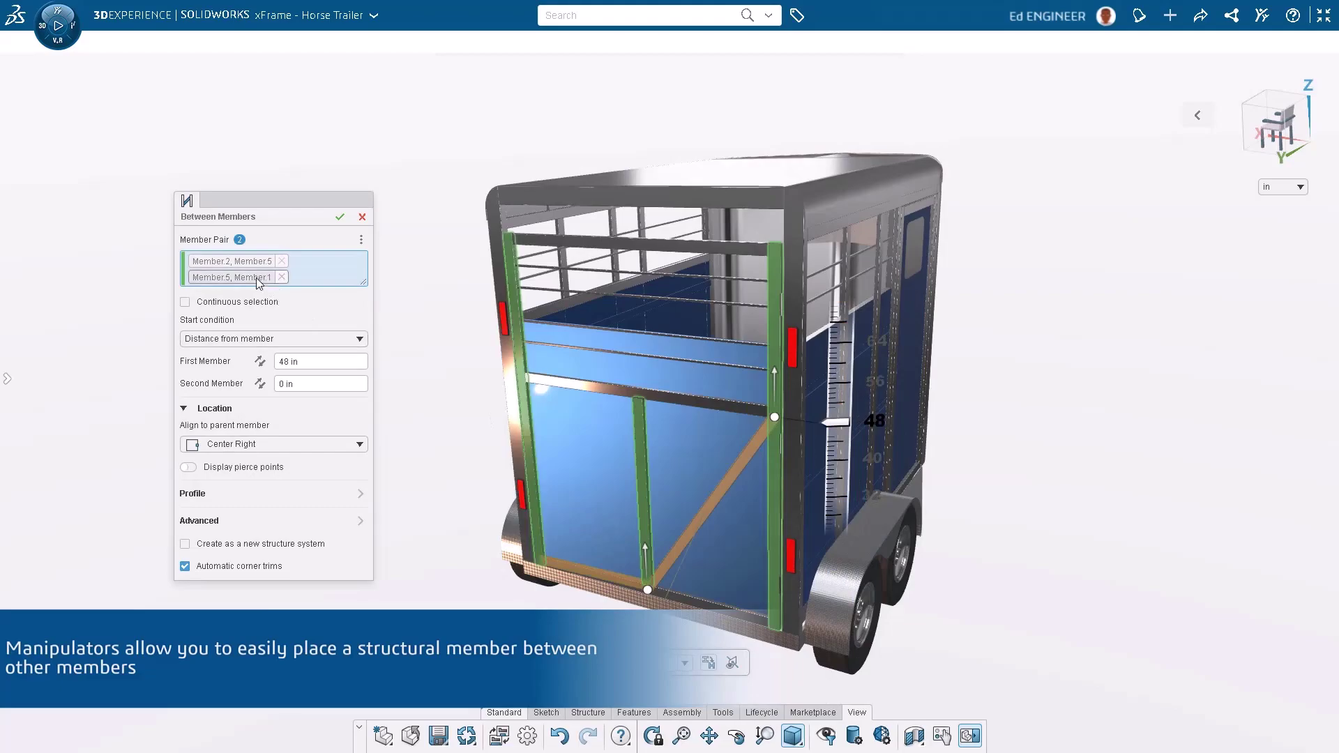
{"action": "left_click_drag", "start_coordinate": [595, 405], "coordinate": [567, 342]}
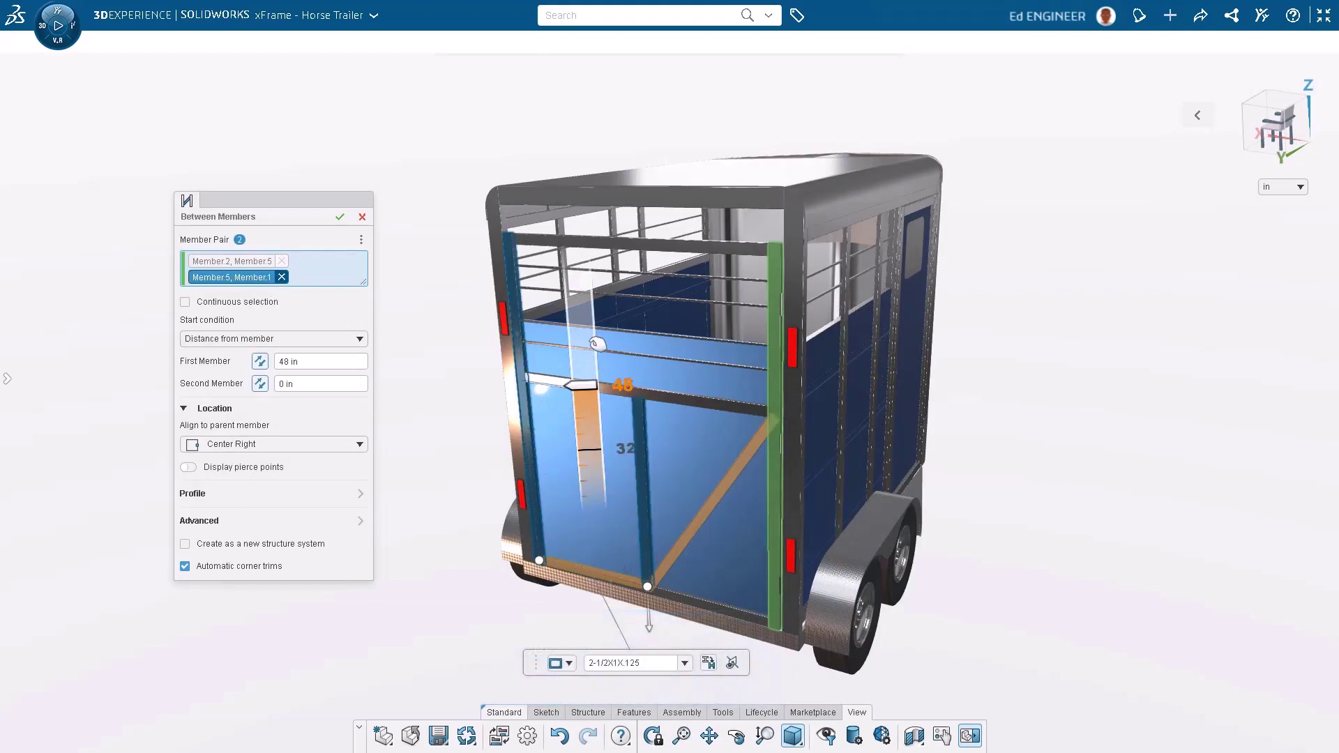
{"action": "left_click", "coordinate": [340, 216]}
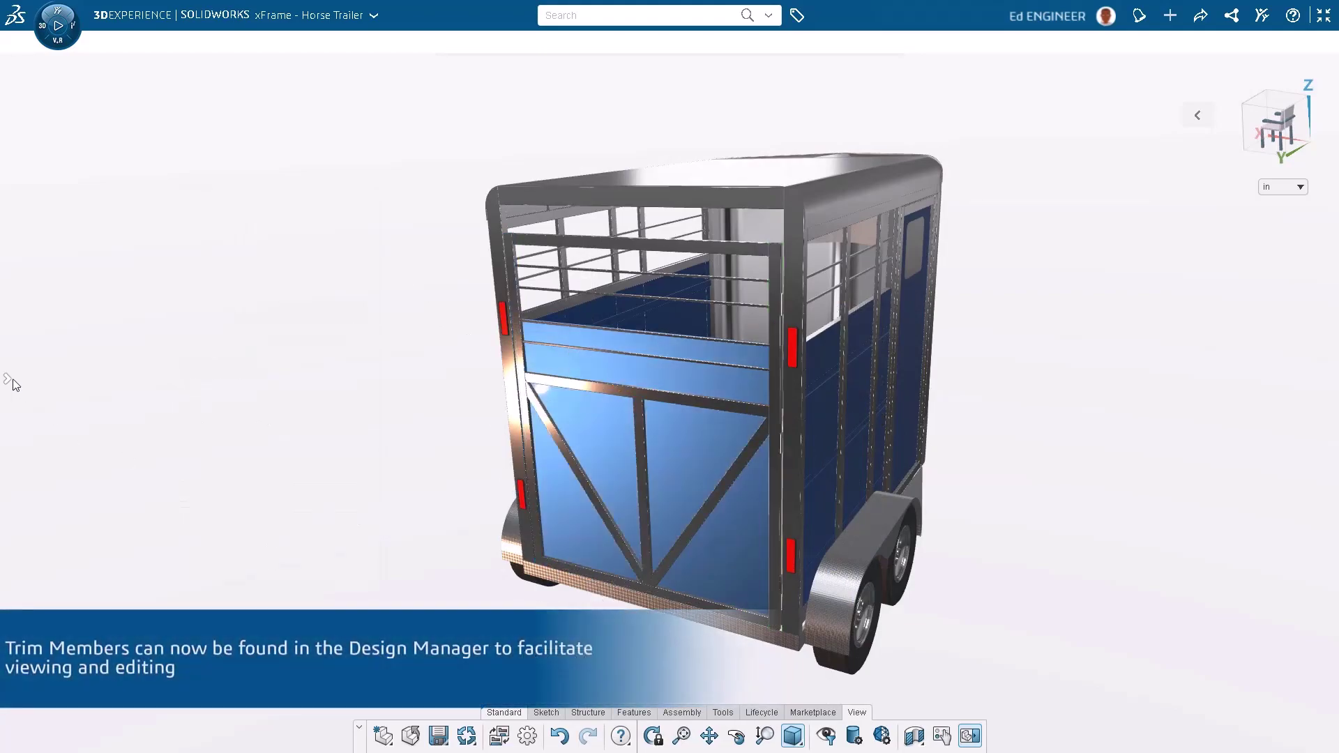
Open the Trim Member settings for Corner.4 in the Design Manager
{"action": "left_click", "coordinate": [7, 379]}
{"action": "scroll", "coordinate": [169, 584], "scroll_direction": "down", "scroll_amount": 5}
{"action": "left_click", "coordinate": [154, 474]}
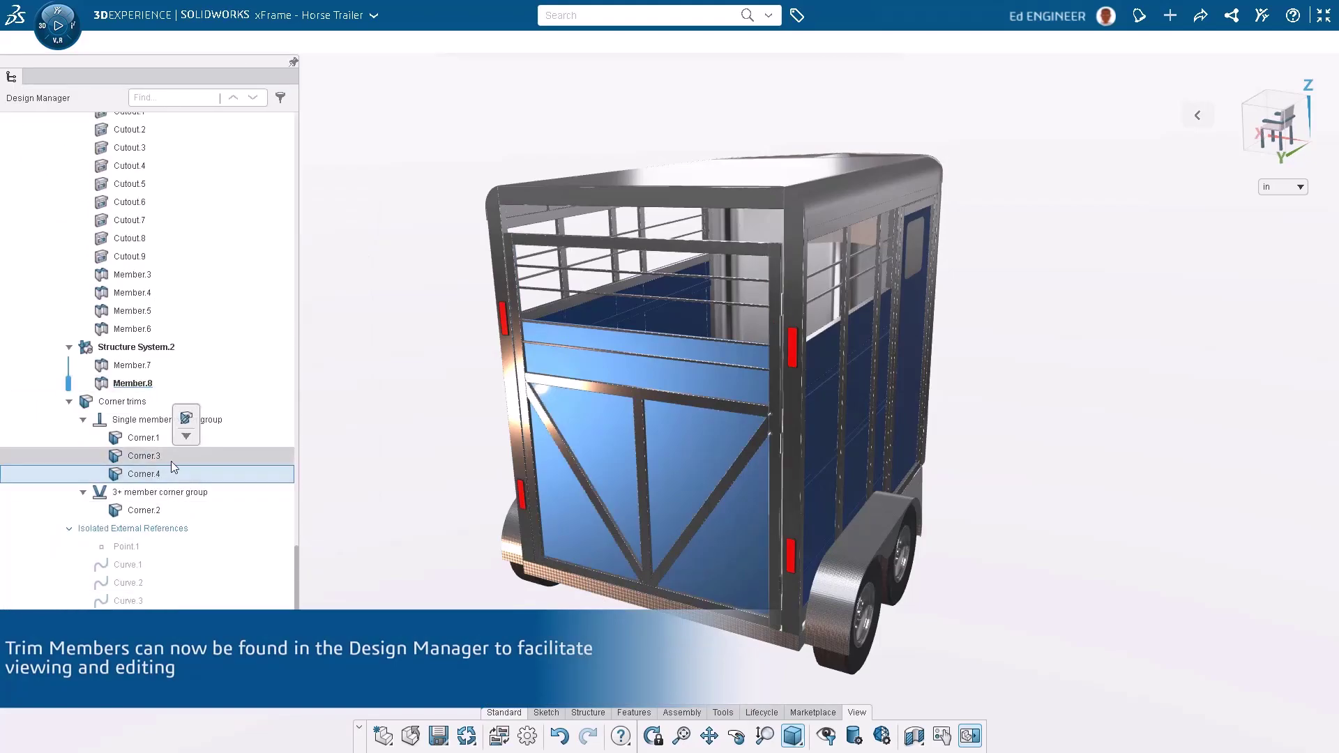
{"action": "left_click", "coordinate": [187, 419]}
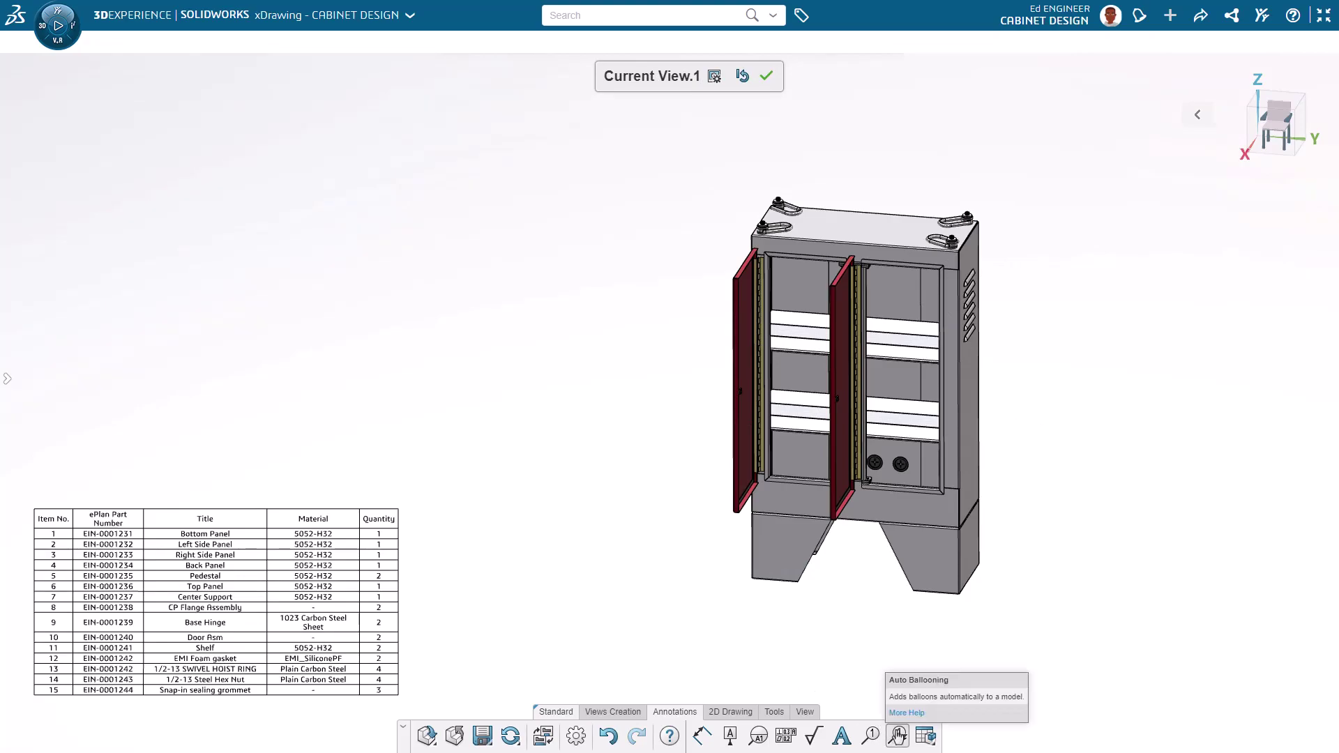
Auto-balloon the cabinet parts in a Square layout with leaders attached to edges
{"action": "left_click", "coordinate": [898, 735]}
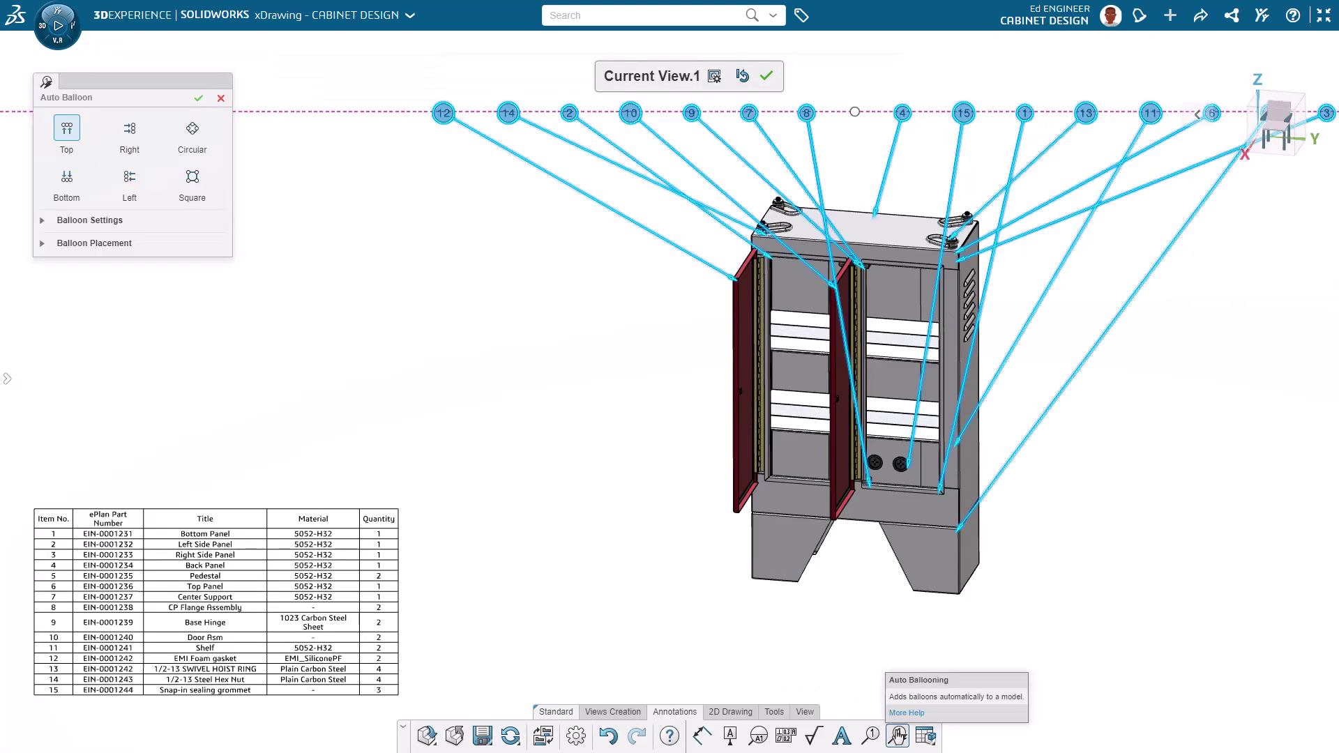
{"action": "left_click", "coordinate": [131, 139]}
{"action": "left_click", "coordinate": [188, 143]}
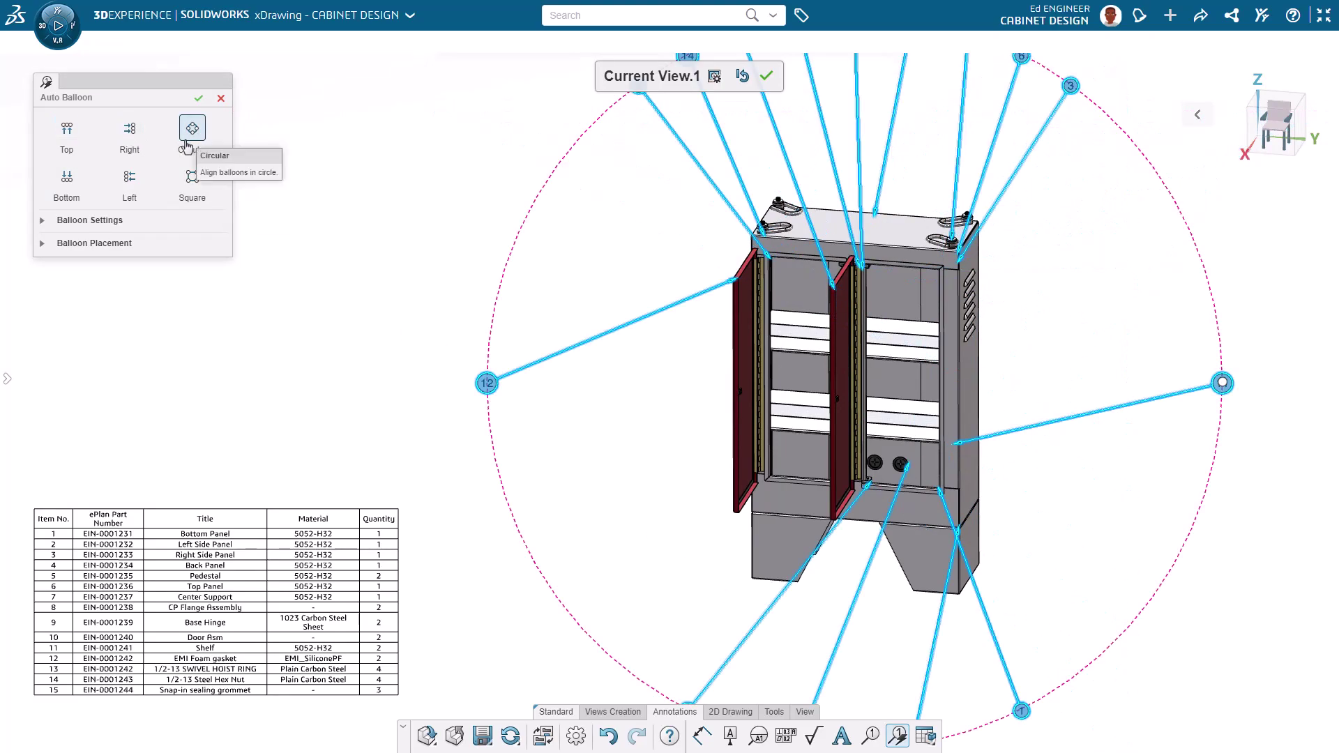
{"action": "left_click", "coordinate": [192, 177]}
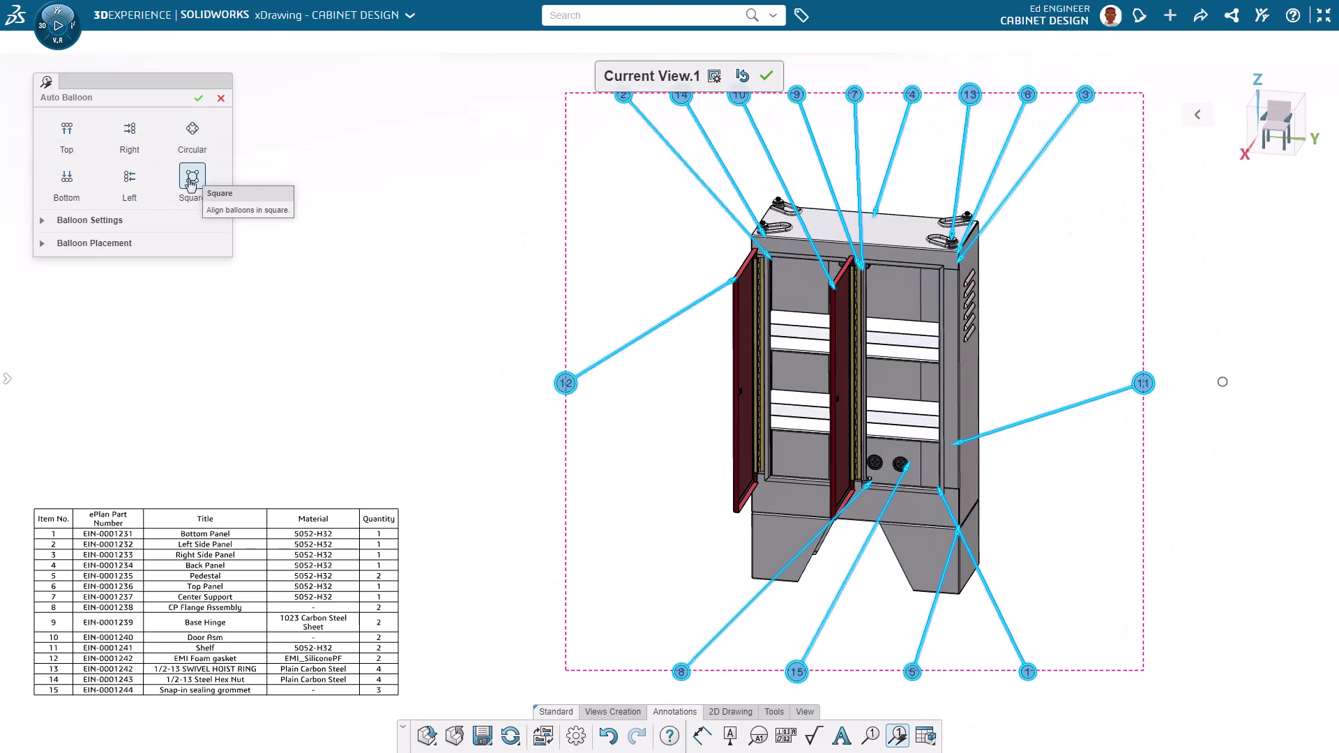
{"action": "left_click", "coordinate": [46, 246]}
{"action": "left_click", "coordinate": [45, 303]}
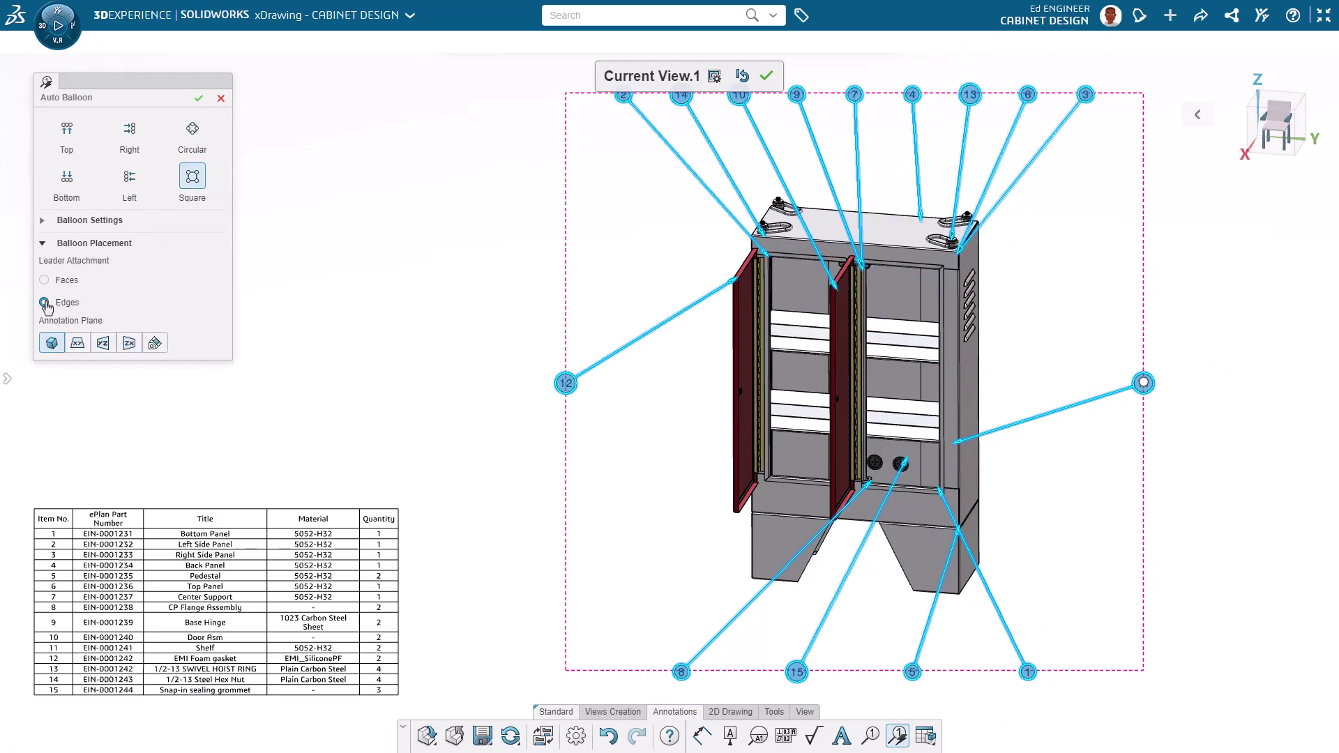
{"action": "left_click", "coordinate": [198, 99]}
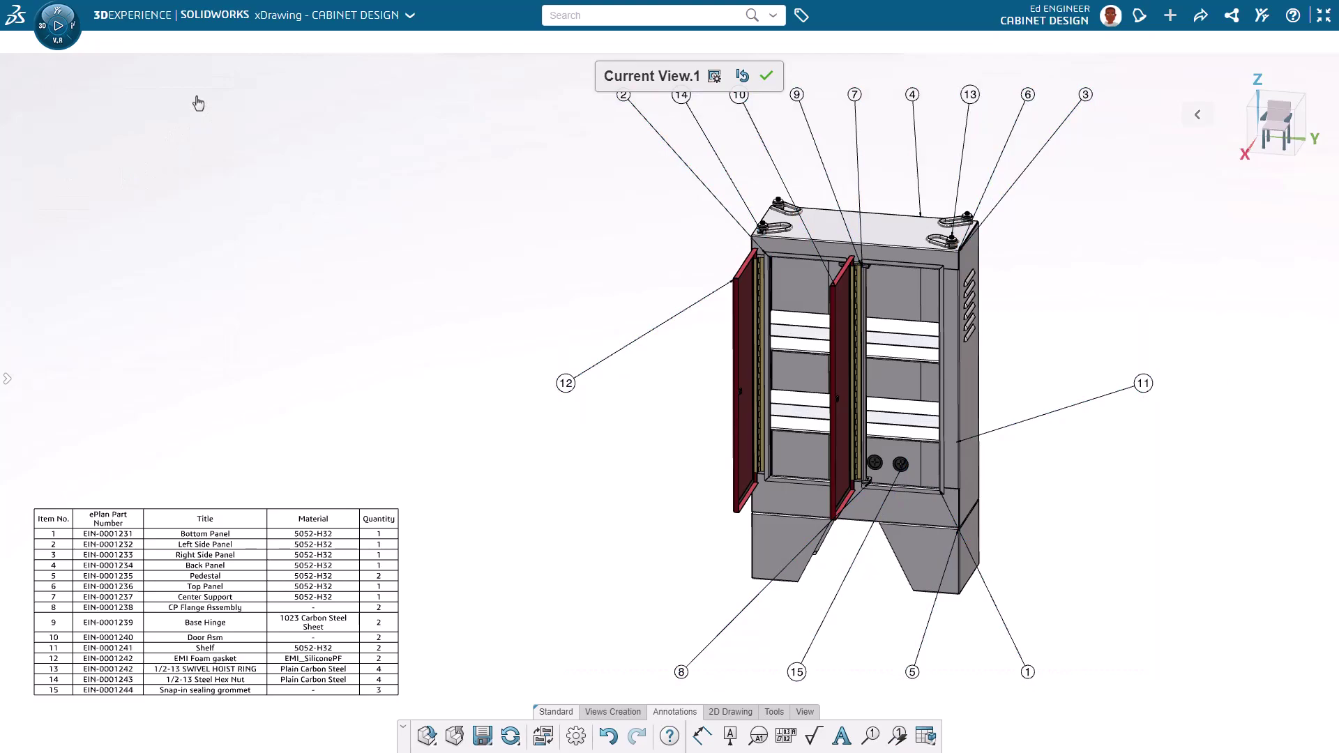
{"action": "left_click", "coordinate": [731, 712]}
Drag Right View.1 from the Model Definition Manager onto the sheet beside the front view
{"action": "left_click", "coordinate": [767, 736]}
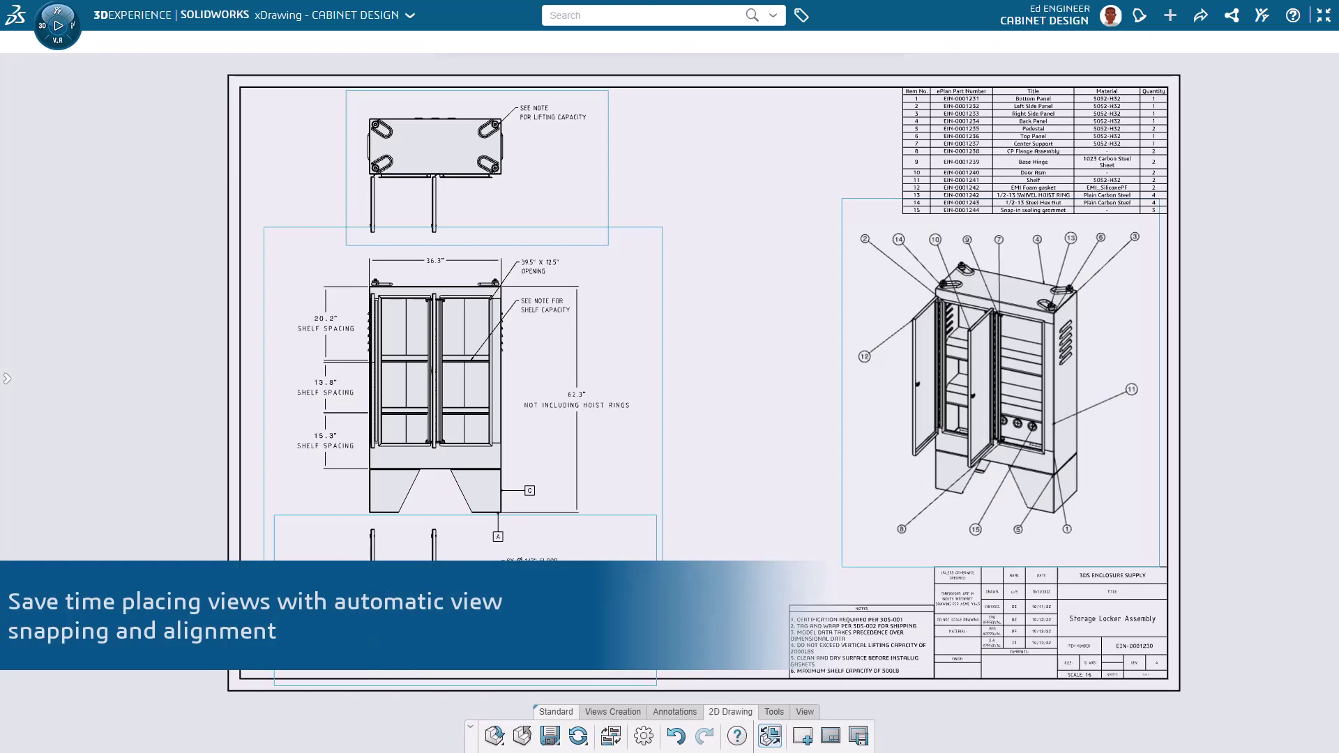
{"action": "left_click", "coordinate": [9, 370]}
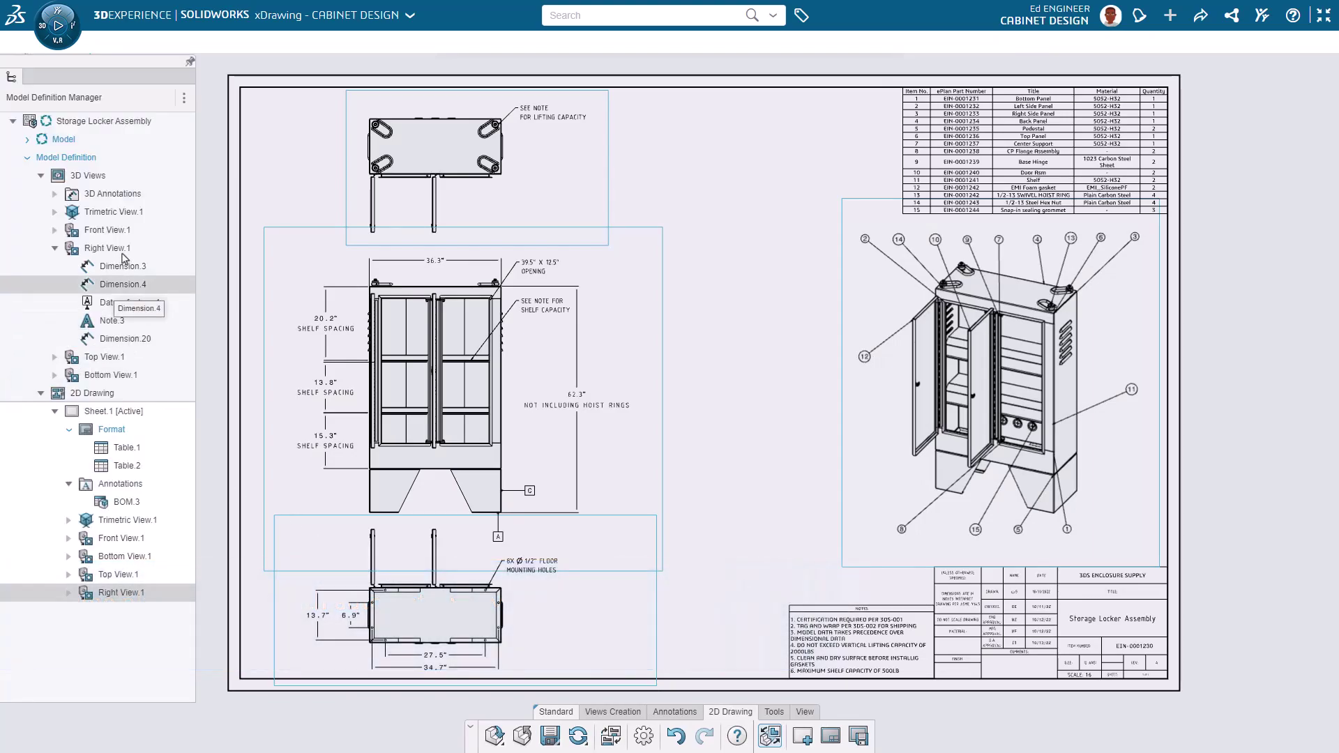
{"action": "mouse_move", "coordinate": [124, 252]}
{"action": "left_mouse_down"}
{"action": "mouse_move", "coordinate": [267, 273]}
{"action": "mouse_move", "coordinate": [394, 388]}
{"action": "mouse_move", "coordinate": [612, 510]}
{"action": "mouse_move", "coordinate": [601, 541]}
{"action": "mouse_move", "coordinate": [688, 546]}
{"action": "left_mouse_up"}
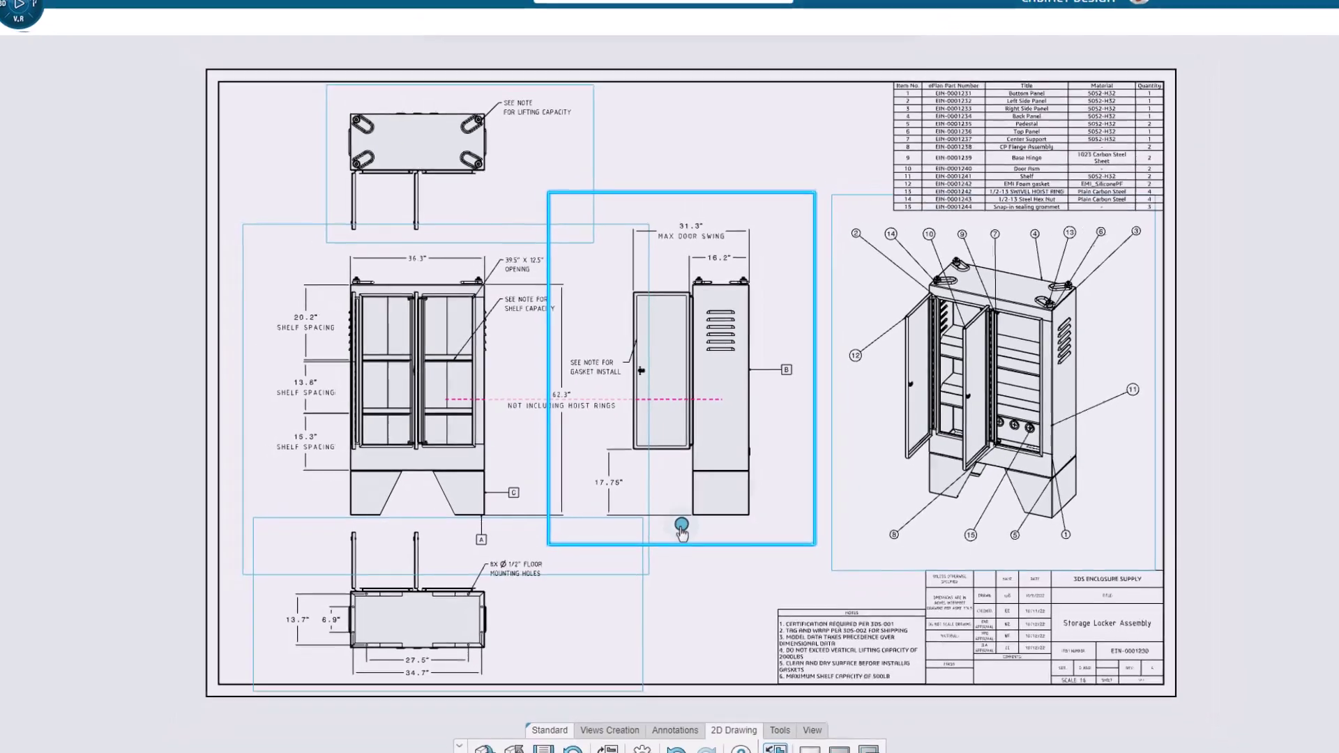